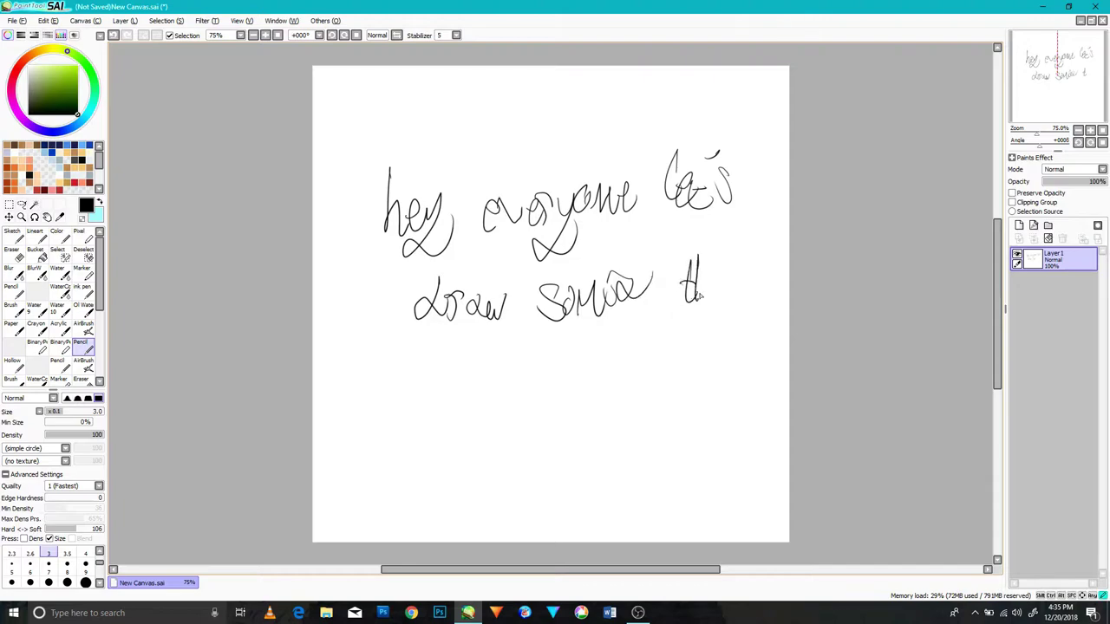
- Handwrite "hedgehog let's go" below the existing greeting on the canvas
{"action": "mouse_move", "coordinate": [416, 341]}
{"action": "left_mouse_down"}
{"action": "mouse_move", "coordinate": [460, 373]}
{"action": "mouse_move", "coordinate": [507, 362]}
{"action": "mouse_move", "coordinate": [515, 409]}
{"action": "mouse_move", "coordinate": [555, 381]}
{"action": "left_mouse_up"}
{"action": "mouse_move", "coordinate": [599, 329]}
{"action": "left_mouse_down"}
{"action": "mouse_move", "coordinate": [620, 374]}
{"action": "mouse_move", "coordinate": [652, 320]}
{"action": "left_mouse_up"}
{"action": "left_click_drag", "start_coordinate": [668, 332], "coordinate": [657, 368]}
{"action": "left_click_drag", "start_coordinate": [720, 322], "coordinate": [693, 382]}
{"action": "left_click_drag", "start_coordinate": [729, 321], "coordinate": [744, 323]}
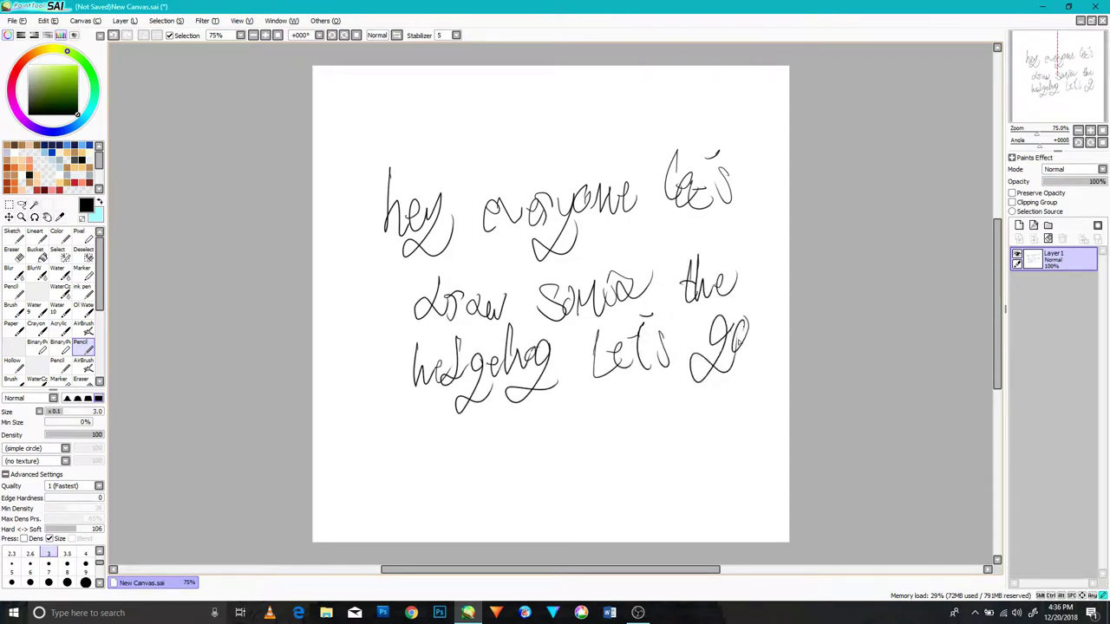
{"action": "left_click_drag", "start_coordinate": [535, 411], "coordinate": [533, 439]}
{"action": "left_click_drag", "start_coordinate": [565, 409], "coordinate": [560, 451]}
{"action": "mouse_move", "coordinate": [500, 442]}
{"action": "left_mouse_down"}
{"action": "mouse_move", "coordinate": [547, 462]}
{"action": "mouse_move", "coordinate": [568, 440]}
{"action": "left_mouse_up"}
- Clear all the handwriting from Layer1 to get a blank canvas
{"action": "key", "text": "ctrl+z"}
{"action": "key", "text": "ctrl+z"}
{"action": "left_click", "coordinate": [1047, 239]}
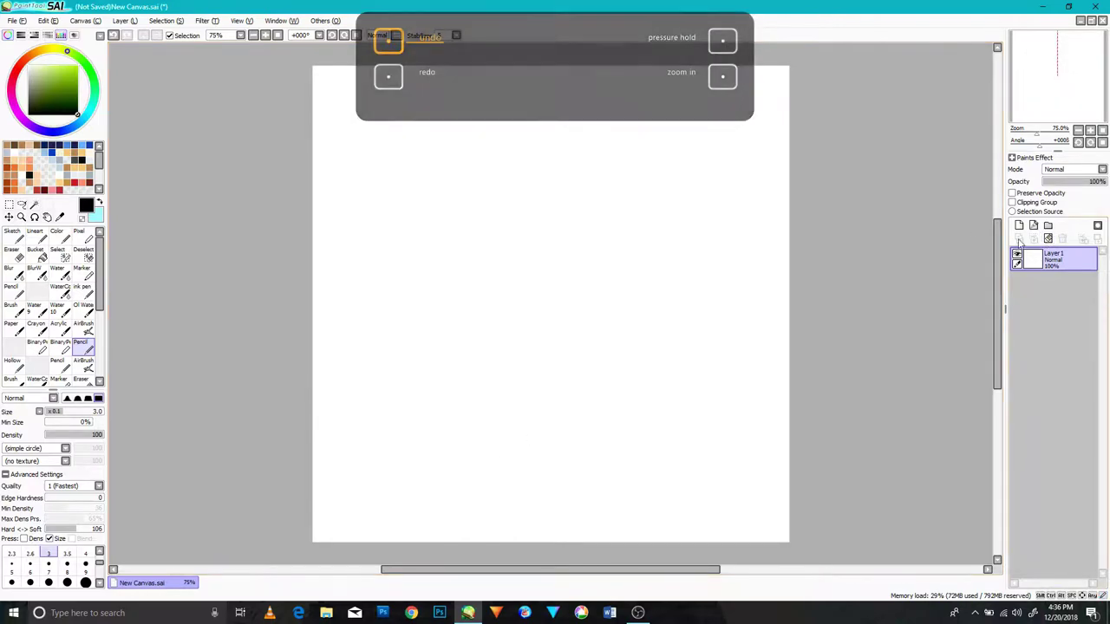
- Add a linework layer and draw a large circle with the Curve tool while rotating the canvas, resetting the rotation when done
{"action": "left_click", "coordinate": [1033, 226]}
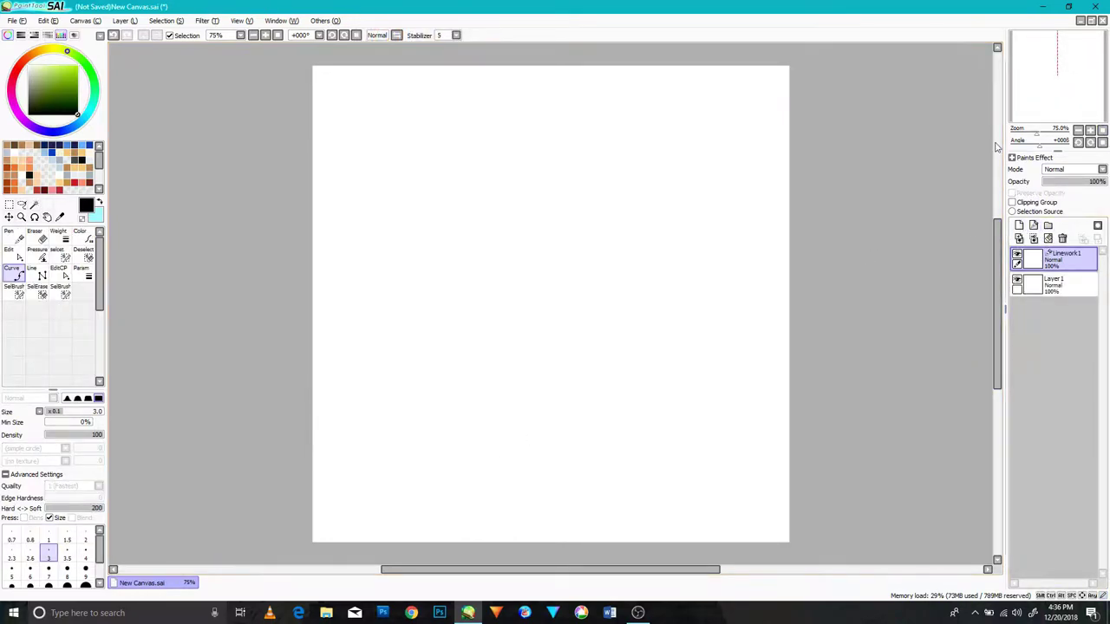
{"action": "key", "text": "Delete"}
{"action": "key", "text": "Delete"}
{"action": "key", "text": "Delete"}
{"action": "key", "text": "Delete"}
{"action": "key", "text": "Delete"}
{"action": "key", "text": "Delete"}
{"action": "key", "text": "Delete"}
{"action": "key", "text": "Delete"}
{"action": "key", "text": "Delete"}
{"action": "left_click_drag", "start_coordinate": [532, 183], "coordinate": [530, 182]}
{"action": "key", "text": "Delete"}
{"action": "key", "text": "Delete"}
{"action": "key", "text": "Delete"}
{"action": "key", "text": "Delete"}
{"action": "key", "text": "Delete"}
{"action": "key", "text": "Delete"}
{"action": "key", "text": "Delete"}
{"action": "key", "text": "Delete"}
{"action": "key", "text": "Delete"}
{"action": "key", "text": "Delete"}
{"action": "key", "text": "Delete"}
{"action": "key", "text": "Delete"}
{"action": "key", "text": "Delete"}
{"action": "key", "text": "Delete"}
{"action": "key", "text": "Delete"}
{"action": "key", "text": "Delete"}
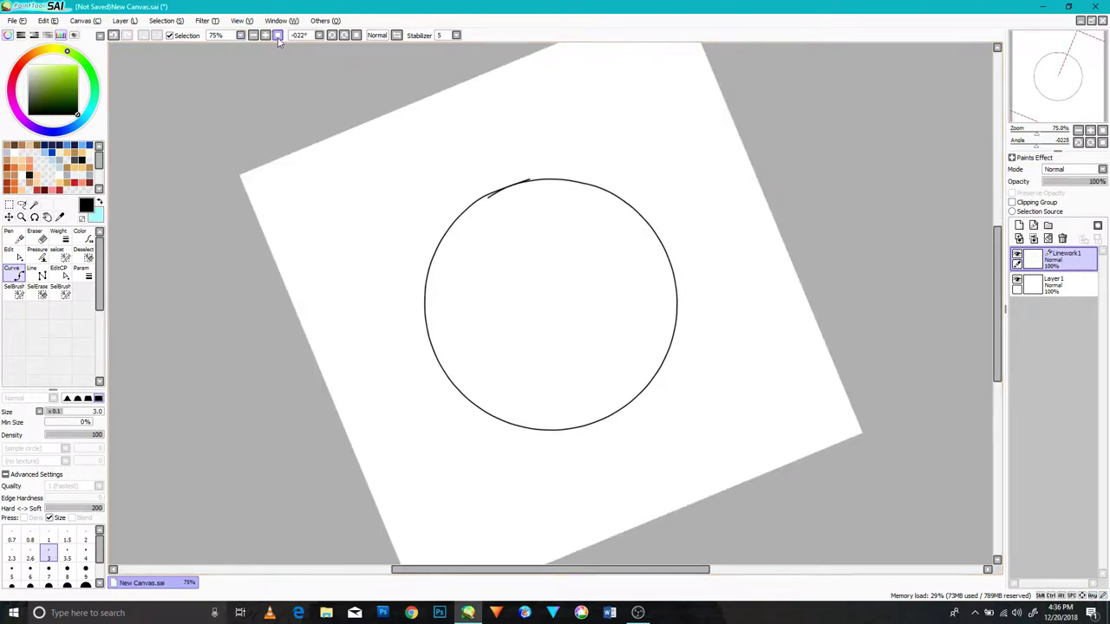
{"action": "key", "text": "Home"}
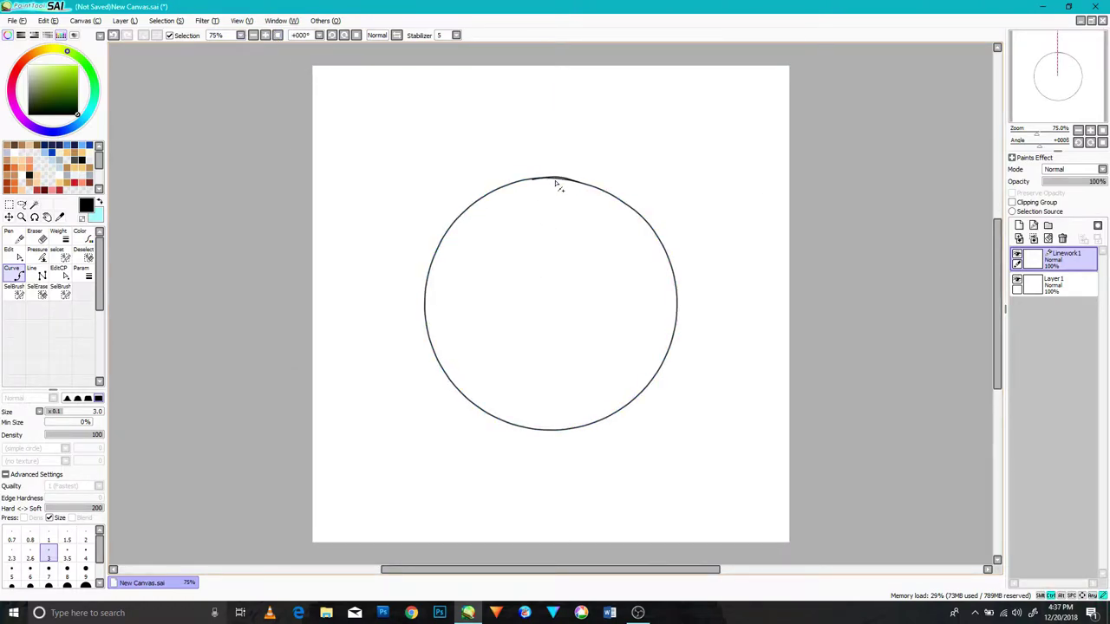
- Merge the linework layer into the layer below and rename the layer DS
{"action": "left_click", "coordinate": [1034, 240]}
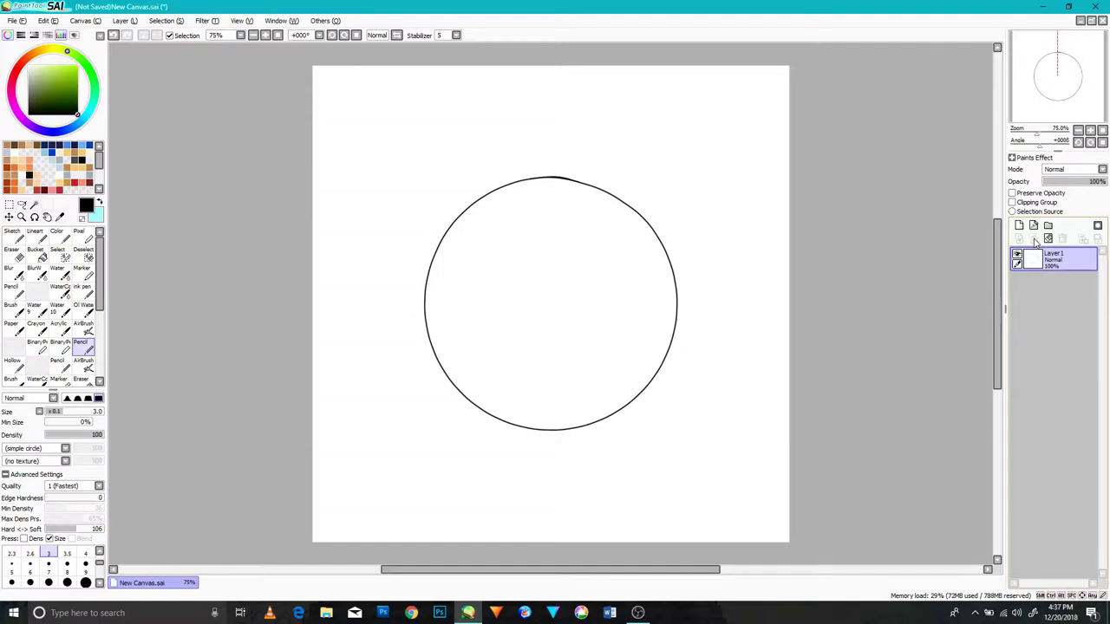
{"action": "double_click", "coordinate": [1058, 257]}
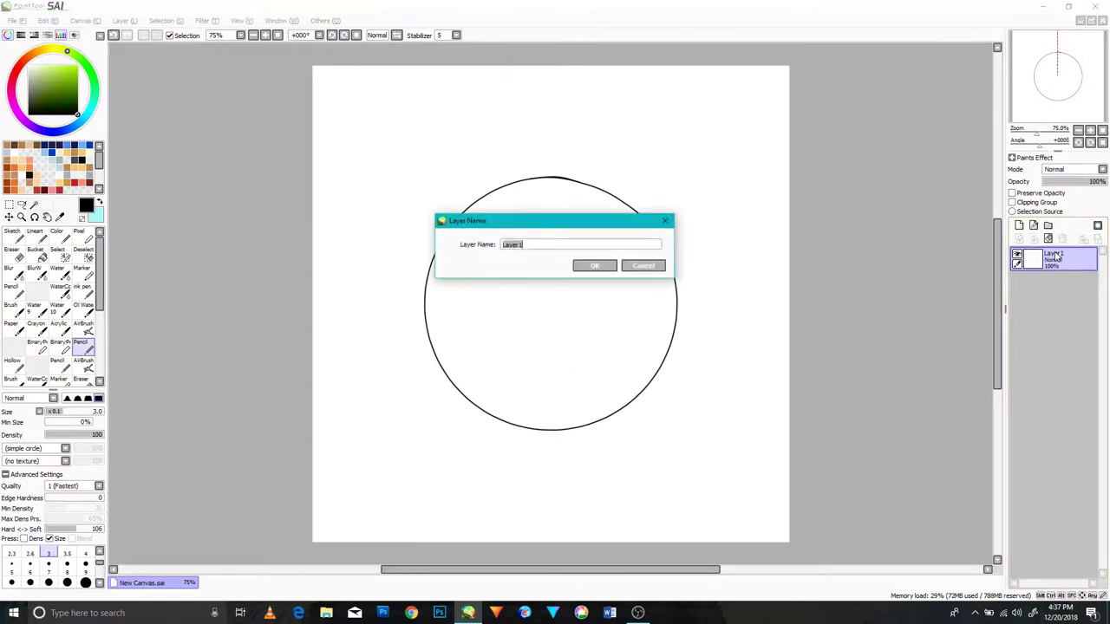
{"action": "key", "text": "Return"}
- Select the circle, scale it down to about half size in the upper part of the canvas, and deselect it
{"action": "left_click_drag", "start_coordinate": [380, 167], "coordinate": [520, 271]}
{"action": "key", "text": "ctrl+z"}
{"action": "left_click", "coordinate": [10, 206]}
{"action": "left_click_drag", "start_coordinate": [368, 155], "coordinate": [739, 468]}
{"action": "left_click", "coordinate": [34, 433]}
{"action": "mouse_move", "coordinate": [669, 430]}
{"action": "left_mouse_down"}
{"action": "mouse_move", "coordinate": [656, 399]}
{"action": "mouse_move", "coordinate": [553, 300]}
{"action": "mouse_move", "coordinate": [622, 275]}
{"action": "mouse_move", "coordinate": [572, 245]}
{"action": "mouse_move", "coordinate": [598, 257]}
{"action": "left_mouse_up"}
{"action": "left_click", "coordinate": [35, 480]}
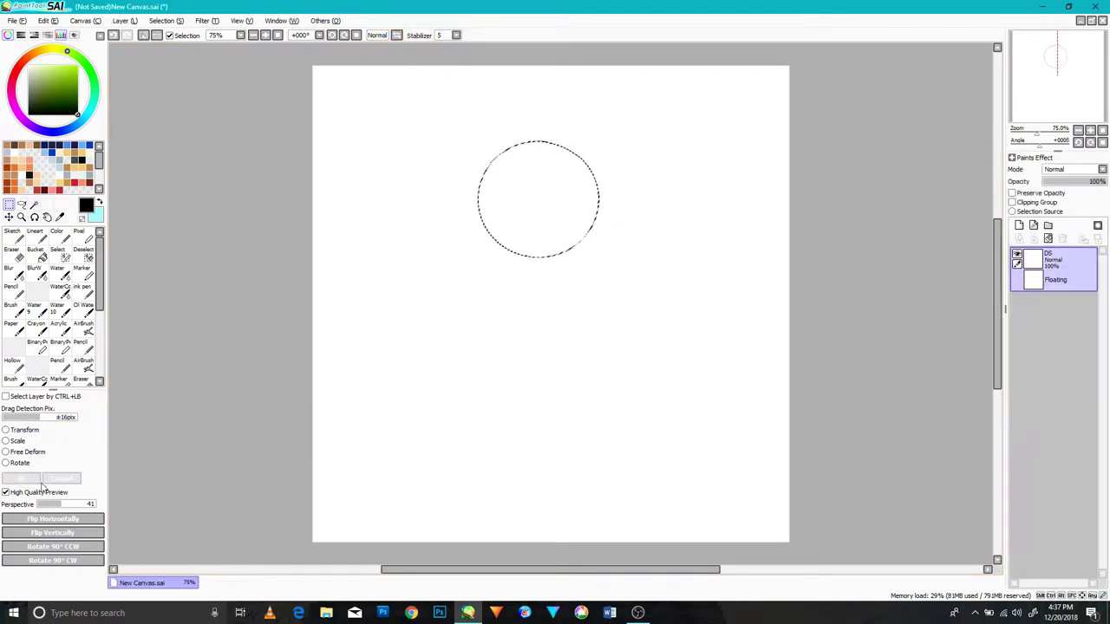
{"action": "left_click", "coordinate": [144, 35]}
- Draw a vertical centre guide and a curved horizontal guide across the circle with the size 3 Pencil
{"action": "left_click", "coordinate": [84, 348]}
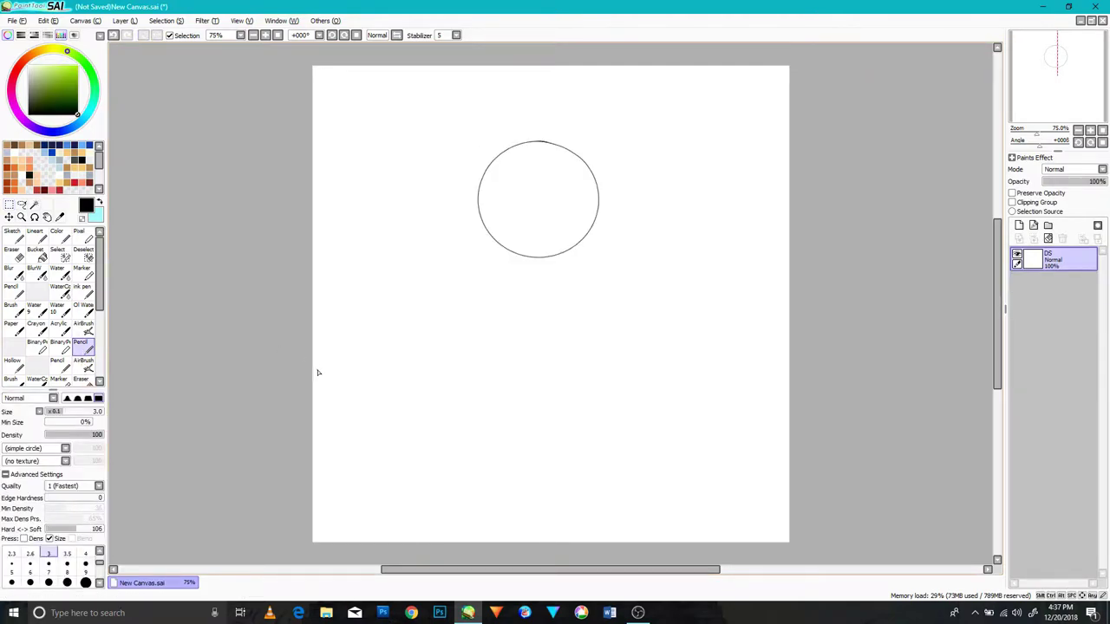
{"action": "scroll", "coordinate": [509, 212], "scroll_direction": "up", "scroll_amount": 3}
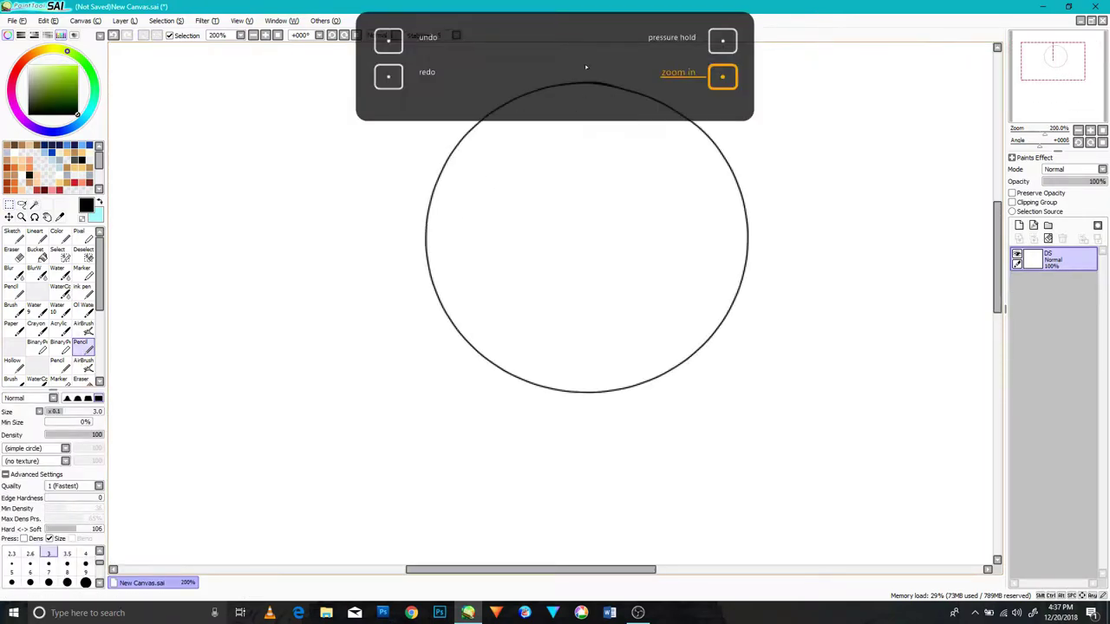
{"action": "left_click_drag", "start_coordinate": [582, 58], "coordinate": [593, 450]}
{"action": "left_click_drag", "start_coordinate": [387, 295], "coordinate": [774, 87]}
{"action": "key", "text": "ctrl+z"}
{"action": "left_click_drag", "start_coordinate": [761, 211], "coordinate": [426, 332]}
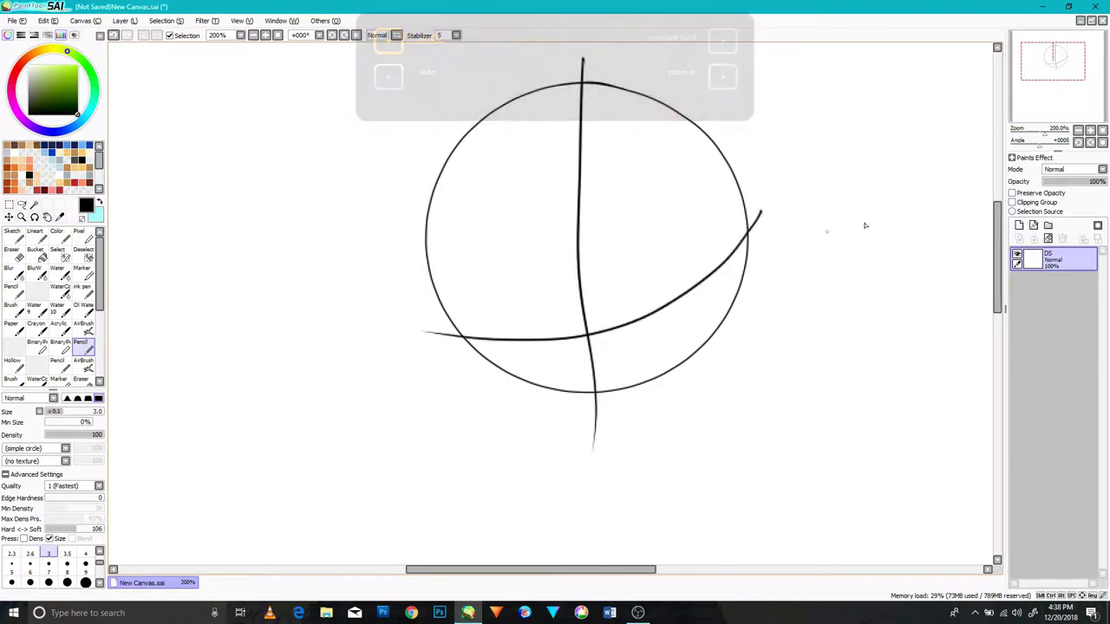
- Lower the DS guide layer's opacity to 29% and add a new layer above it
{"action": "left_click_drag", "start_coordinate": [1079, 181], "coordinate": [1056, 199]}
{"action": "left_click", "coordinate": [1019, 225]}
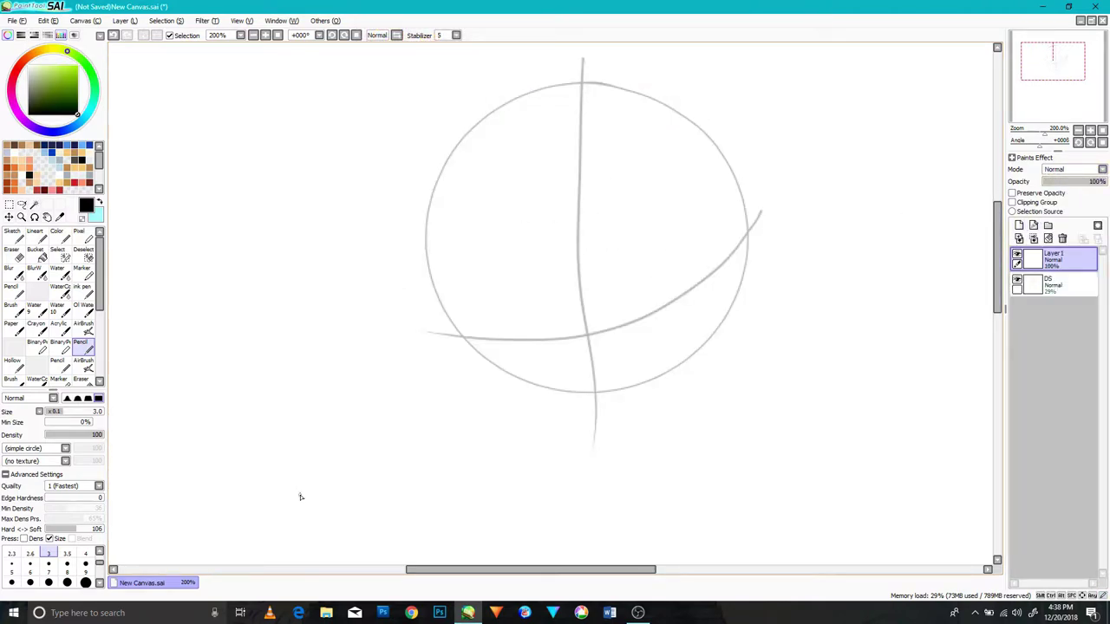
- Draw the closed muzzle outline with its central bump along the lower curve of the head guide
{"action": "left_click_drag", "start_coordinate": [572, 350], "coordinate": [614, 342]}
{"action": "key", "text": "ctrl+z"}
{"action": "left_click_drag", "start_coordinate": [729, 321], "coordinate": [607, 342]}
{"action": "left_click_drag", "start_coordinate": [452, 352], "coordinate": [615, 345]}
{"action": "mouse_move", "coordinate": [733, 314]}
{"action": "left_mouse_down"}
{"action": "mouse_move", "coordinate": [706, 358]}
{"action": "mouse_move", "coordinate": [486, 395]}
{"action": "mouse_move", "coordinate": [449, 351]}
{"action": "mouse_move", "coordinate": [707, 352]}
{"action": "mouse_move", "coordinate": [531, 400]}
{"action": "mouse_move", "coordinate": [453, 351]}
{"action": "left_mouse_up"}
{"action": "key", "text": "ctrl+z"}
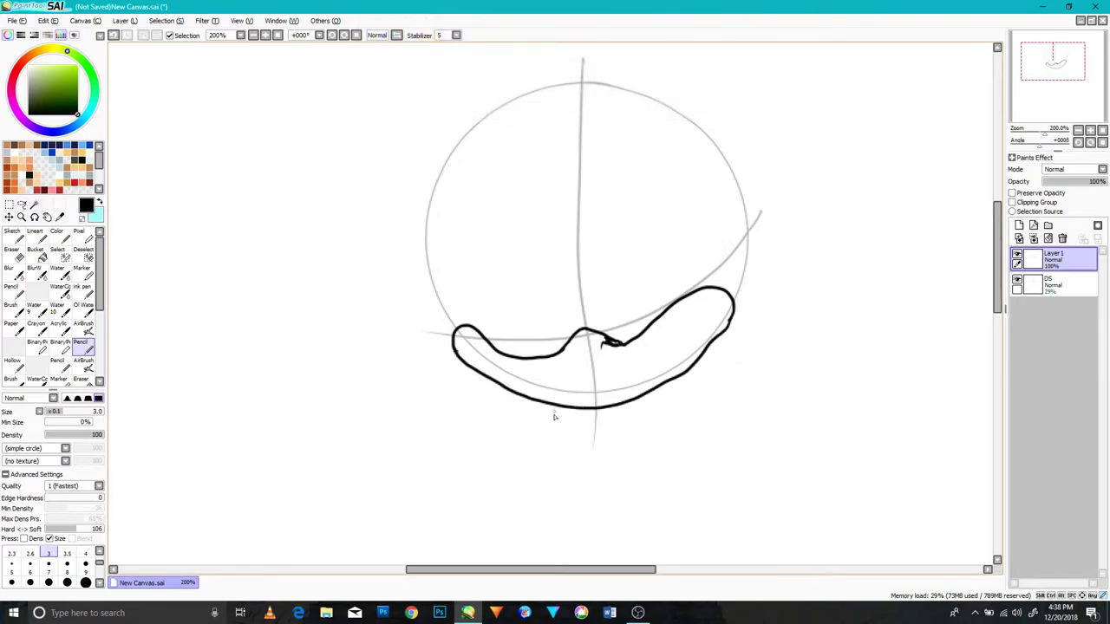
- Draw the grinning mouth on the right side of the muzzle and a small curve between the eyes
{"action": "mouse_move", "coordinate": [630, 355]}
{"action": "left_mouse_down"}
{"action": "mouse_move", "coordinate": [686, 325]}
{"action": "mouse_move", "coordinate": [690, 357]}
{"action": "mouse_move", "coordinate": [641, 358]}
{"action": "left_mouse_up"}
{"action": "key", "text": "ctrl+z"}
{"action": "left_click_drag", "start_coordinate": [695, 326], "coordinate": [666, 361]}
{"action": "left_click_drag", "start_coordinate": [568, 291], "coordinate": [595, 289]}
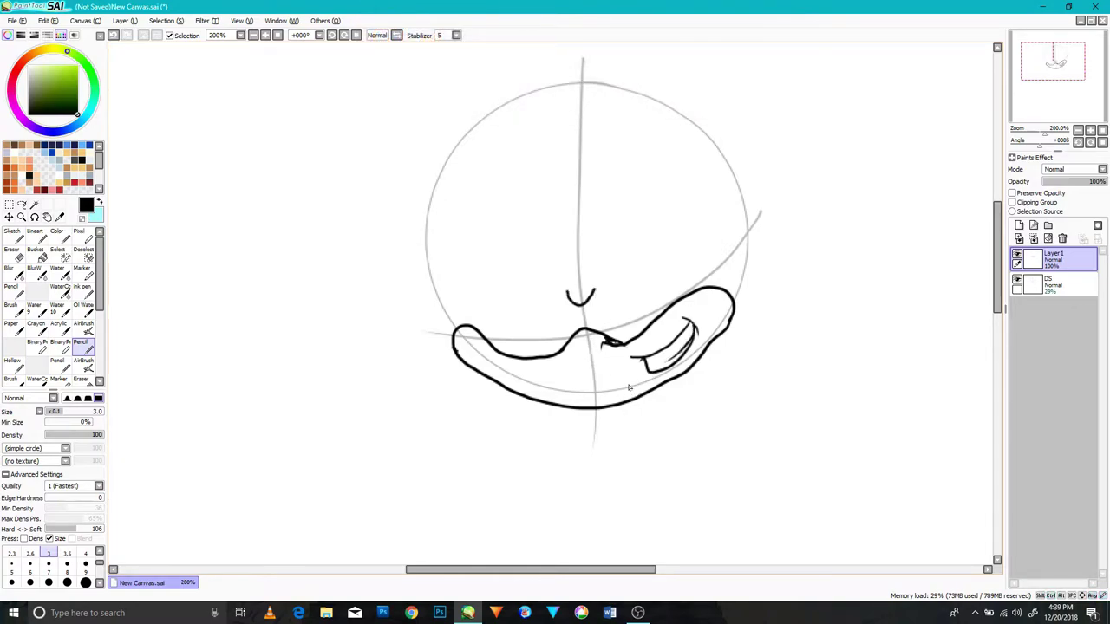
- Erase the stray marks at the muzzle's notch and draw a small nose under the central bump
{"action": "key", "text": "e"}
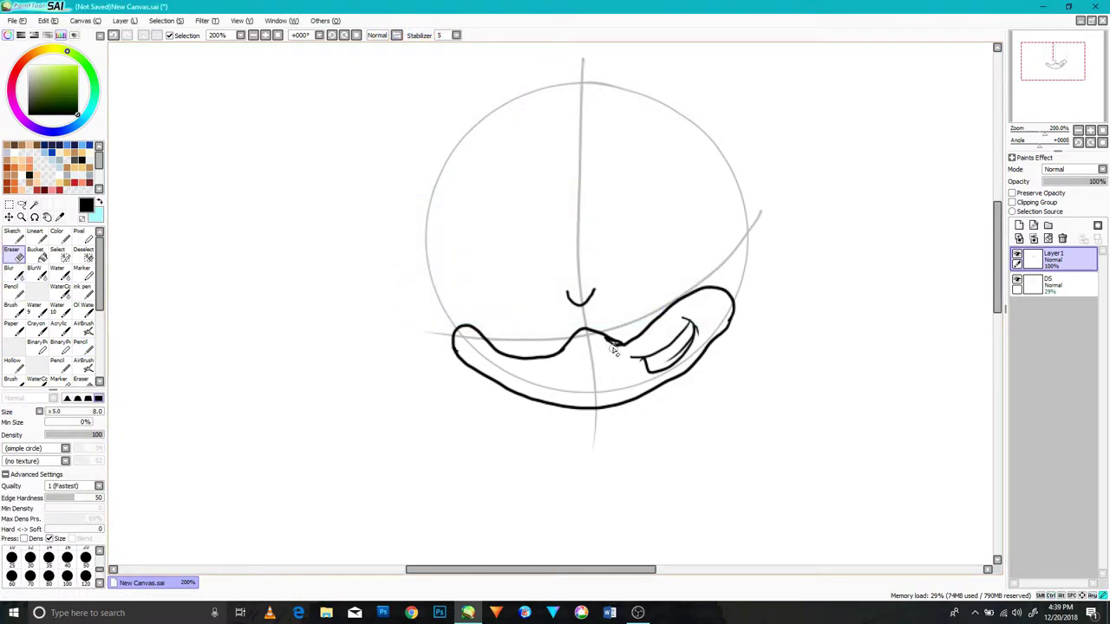
{"action": "key", "text": "n"}
{"action": "left_click_drag", "start_coordinate": [574, 351], "coordinate": [597, 355]}
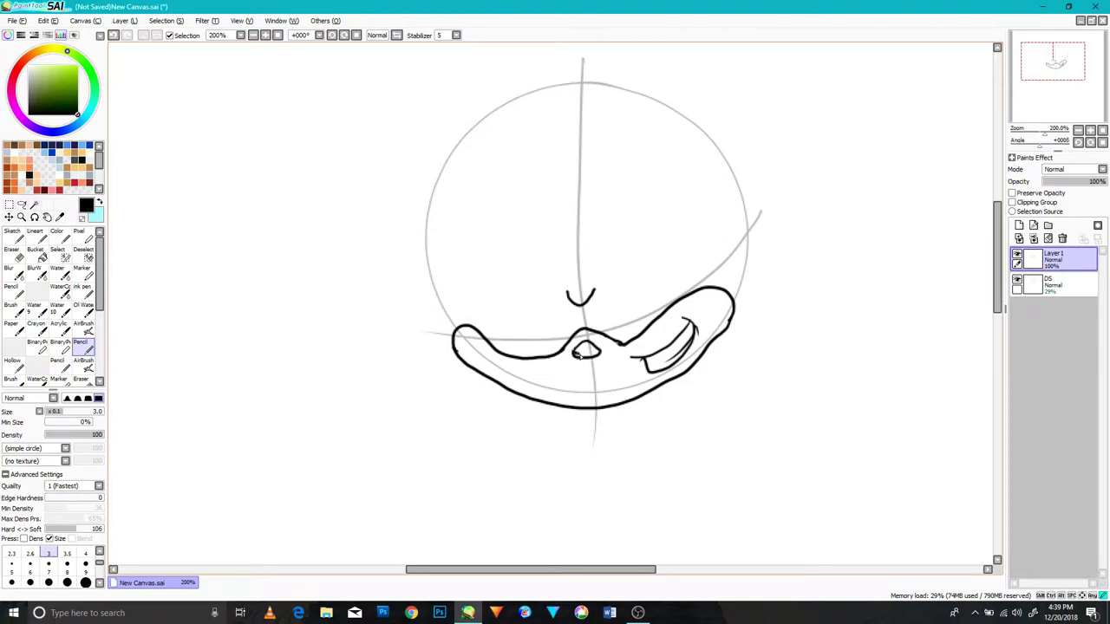
- Draw the outlines of both large eyes rising from the muzzle and meeting at the centre
{"action": "mouse_move", "coordinate": [707, 290]}
{"action": "left_mouse_down"}
{"action": "mouse_move", "coordinate": [630, 220]}
{"action": "mouse_move", "coordinate": [582, 299]}
{"action": "left_mouse_up"}
{"action": "key", "text": "ctrl+z"}
{"action": "key", "text": "ctrl+y"}
{"action": "mouse_move", "coordinate": [469, 336]}
{"action": "left_mouse_down"}
{"action": "mouse_move", "coordinate": [517, 229]}
{"action": "mouse_move", "coordinate": [564, 288]}
{"action": "mouse_move", "coordinate": [584, 301]}
{"action": "mouse_move", "coordinate": [592, 286]}
{"action": "mouse_move", "coordinate": [552, 282]}
{"action": "left_mouse_up"}
{"action": "key", "text": "e"}
{"action": "key", "text": "n"}
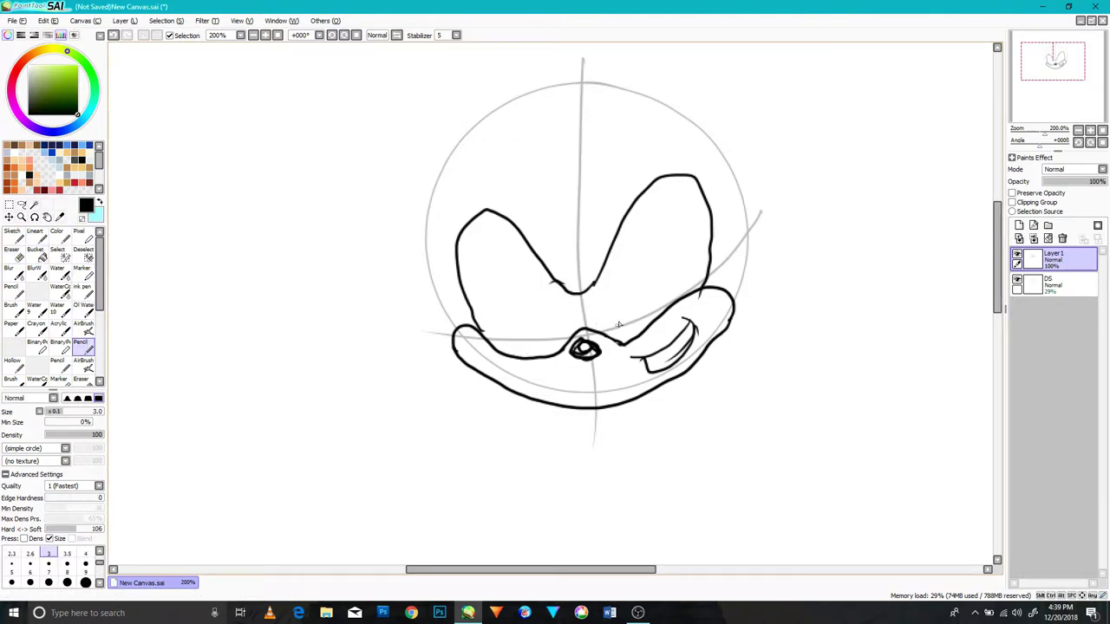
- Draw a thick winking lash line with outer eyelashes along the bottom of the right eye
{"action": "left_click_drag", "start_coordinate": [632, 338], "coordinate": [813, 203]}
{"action": "key", "text": "ctrl+z"}
{"action": "mouse_move", "coordinate": [700, 285]}
{"action": "left_mouse_down"}
{"action": "mouse_move", "coordinate": [738, 252]}
{"action": "mouse_move", "coordinate": [743, 215]}
{"action": "left_mouse_up"}
{"action": "key", "text": "ctrl+z"}
{"action": "key", "text": "ctrl+z"}
{"action": "mouse_move", "coordinate": [603, 327]}
{"action": "left_mouse_down"}
{"action": "mouse_move", "coordinate": [624, 343]}
{"action": "mouse_move", "coordinate": [633, 332]}
{"action": "left_mouse_up"}
{"action": "mouse_move", "coordinate": [686, 290]}
{"action": "left_mouse_down"}
{"action": "mouse_move", "coordinate": [778, 261]}
{"action": "mouse_move", "coordinate": [731, 237]}
{"action": "left_mouse_up"}
{"action": "mouse_move", "coordinate": [713, 278]}
{"action": "left_mouse_down"}
{"action": "mouse_move", "coordinate": [780, 272]}
{"action": "mouse_move", "coordinate": [730, 234]}
{"action": "left_mouse_up"}
- Draw the left eye's iris and pupil, and add its outer eyelashes and filled dark upper lid
{"action": "mouse_move", "coordinate": [560, 335]}
{"action": "left_mouse_down"}
{"action": "mouse_move", "coordinate": [536, 267]}
{"action": "mouse_move", "coordinate": [562, 334]}
{"action": "left_mouse_up"}
{"action": "left_click_drag", "start_coordinate": [530, 288], "coordinate": [529, 295]}
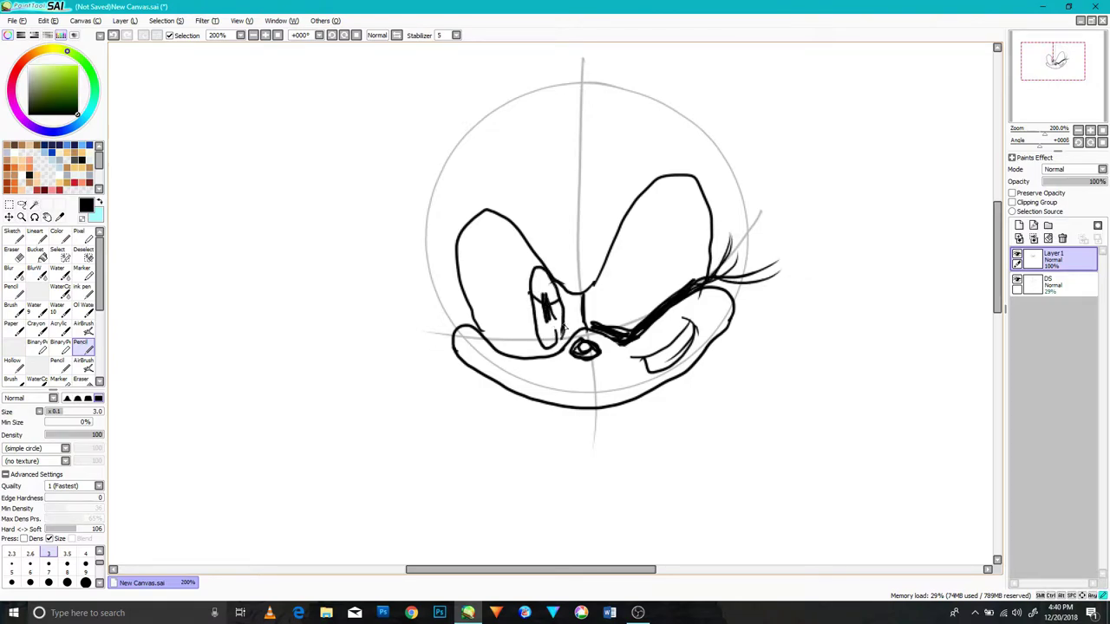
{"action": "left_click_drag", "start_coordinate": [456, 243], "coordinate": [402, 184]}
{"action": "mouse_move", "coordinate": [458, 241]}
{"action": "left_mouse_down"}
{"action": "mouse_move", "coordinate": [421, 170]}
{"action": "mouse_move", "coordinate": [402, 255]}
{"action": "left_mouse_up"}
{"action": "left_click_drag", "start_coordinate": [463, 245], "coordinate": [407, 247]}
{"action": "mouse_move", "coordinate": [518, 236]}
{"action": "left_mouse_down"}
{"action": "mouse_move", "coordinate": [458, 227]}
{"action": "mouse_move", "coordinate": [517, 218]}
{"action": "left_mouse_up"}
- Draw the pointed right ear with its inner outline on the upper right of the head
{"action": "left_click_drag", "start_coordinate": [689, 216], "coordinate": [661, 271]}
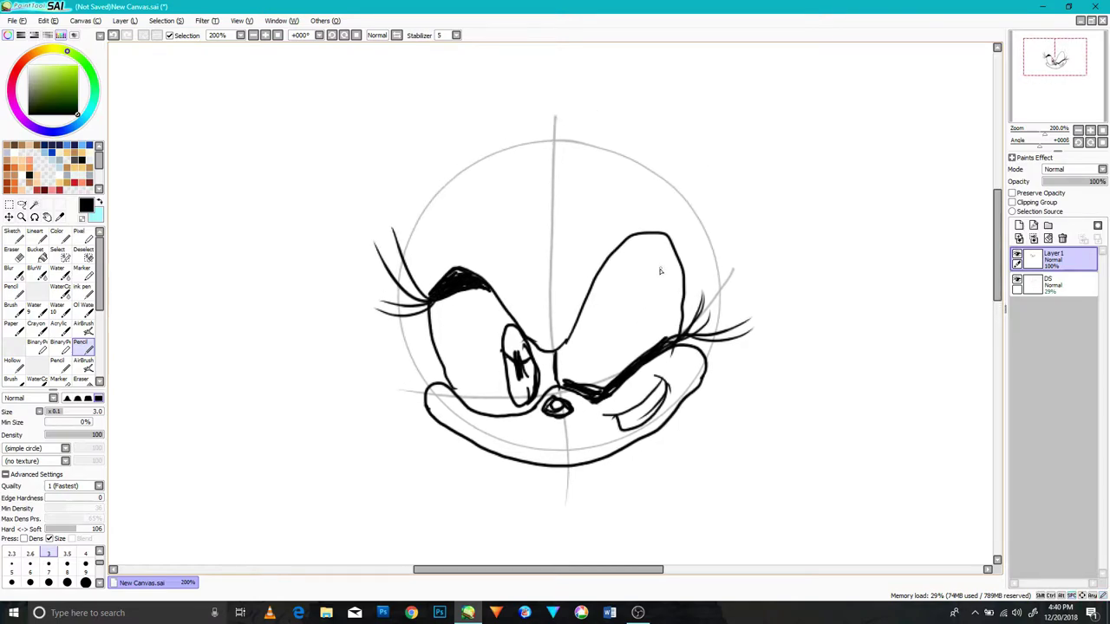
{"action": "left_click_drag", "start_coordinate": [640, 174], "coordinate": [736, 80]}
{"action": "left_click_drag", "start_coordinate": [709, 226], "coordinate": [737, 82]}
{"action": "left_click_drag", "start_coordinate": [652, 172], "coordinate": [718, 111]}
{"action": "mouse_move", "coordinate": [697, 212]}
{"action": "left_mouse_down"}
{"action": "mouse_move", "coordinate": [719, 104]}
{"action": "mouse_move", "coordinate": [726, 128]}
{"action": "left_mouse_up"}
{"action": "left_click_drag", "start_coordinate": [652, 170], "coordinate": [697, 222]}
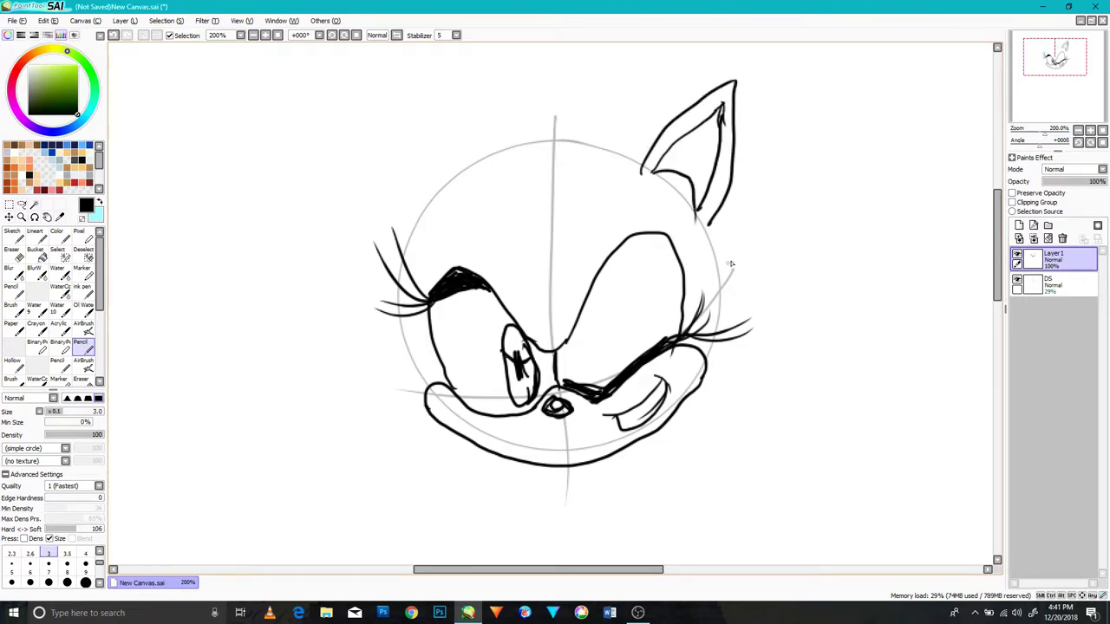
- Draw the side of the head from the ear down to the muzzle and a curved hair strand on the forehead
{"action": "left_click_drag", "start_coordinate": [722, 349], "coordinate": [733, 177]}
{"action": "key", "text": "ctrl+z"}
{"action": "left_click_drag", "start_coordinate": [718, 215], "coordinate": [708, 353]}
{"action": "key", "text": "space"}
{"action": "left_click_drag", "start_coordinate": [602, 331], "coordinate": [650, 328]}
{"action": "left_click_drag", "start_coordinate": [696, 162], "coordinate": [623, 243]}
{"action": "left_click_drag", "start_coordinate": [660, 159], "coordinate": [646, 221]}
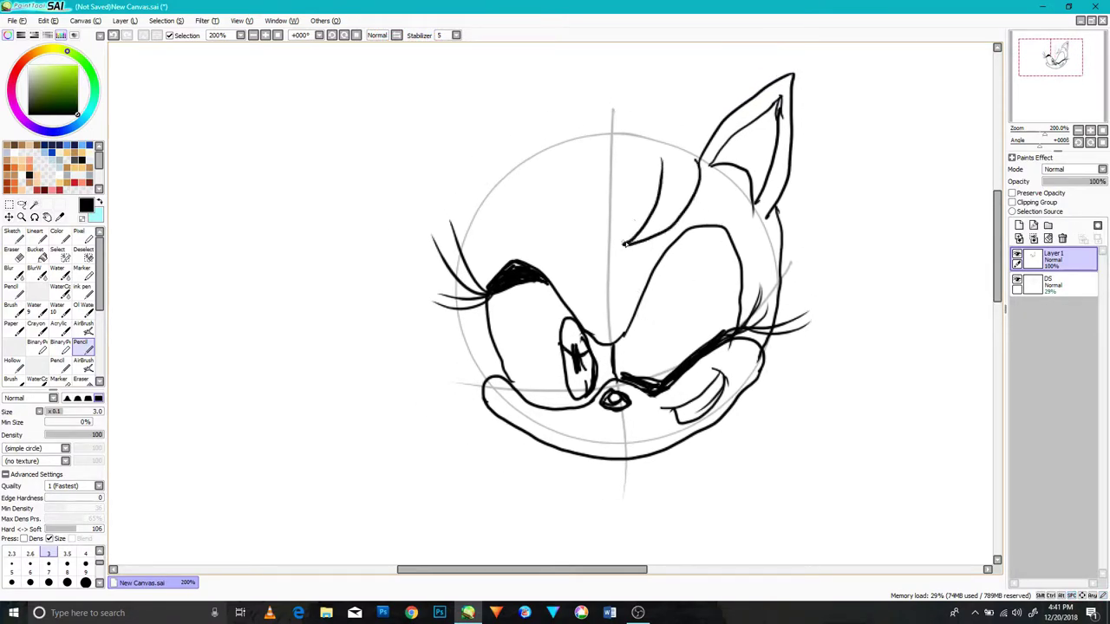
- Draw the pointed hair spikes sweeping from the ear over the top and down the left side of the head
{"action": "scroll", "coordinate": [717, 93], "scroll_direction": "up", "scroll_amount": 1}
{"action": "scroll", "coordinate": [716, 94], "scroll_direction": "down", "scroll_amount": 2}
{"action": "key", "text": "space"}
{"action": "left_click_drag", "start_coordinate": [701, 131], "coordinate": [644, 274]}
{"action": "mouse_move", "coordinate": [687, 237]}
{"action": "left_mouse_down"}
{"action": "mouse_move", "coordinate": [663, 187]}
{"action": "mouse_move", "coordinate": [583, 130]}
{"action": "mouse_move", "coordinate": [601, 198]}
{"action": "left_mouse_up"}
{"action": "mouse_move", "coordinate": [565, 122]}
{"action": "left_mouse_down"}
{"action": "mouse_move", "coordinate": [622, 145]}
{"action": "mouse_move", "coordinate": [565, 120]}
{"action": "left_mouse_up"}
{"action": "left_click", "coordinate": [18, 262]}
{"action": "mouse_move", "coordinate": [604, 197]}
{"action": "left_mouse_down"}
{"action": "mouse_move", "coordinate": [581, 123]}
{"action": "mouse_move", "coordinate": [619, 143]}
{"action": "mouse_move", "coordinate": [564, 135]}
{"action": "left_mouse_up"}
{"action": "left_click", "coordinate": [82, 347]}
{"action": "mouse_move", "coordinate": [568, 201]}
{"action": "left_mouse_down"}
{"action": "mouse_move", "coordinate": [528, 169]}
{"action": "mouse_move", "coordinate": [501, 175]}
{"action": "mouse_move", "coordinate": [502, 236]}
{"action": "mouse_move", "coordinate": [414, 373]}
{"action": "left_mouse_up"}
{"action": "left_click_drag", "start_coordinate": [453, 291], "coordinate": [416, 375]}
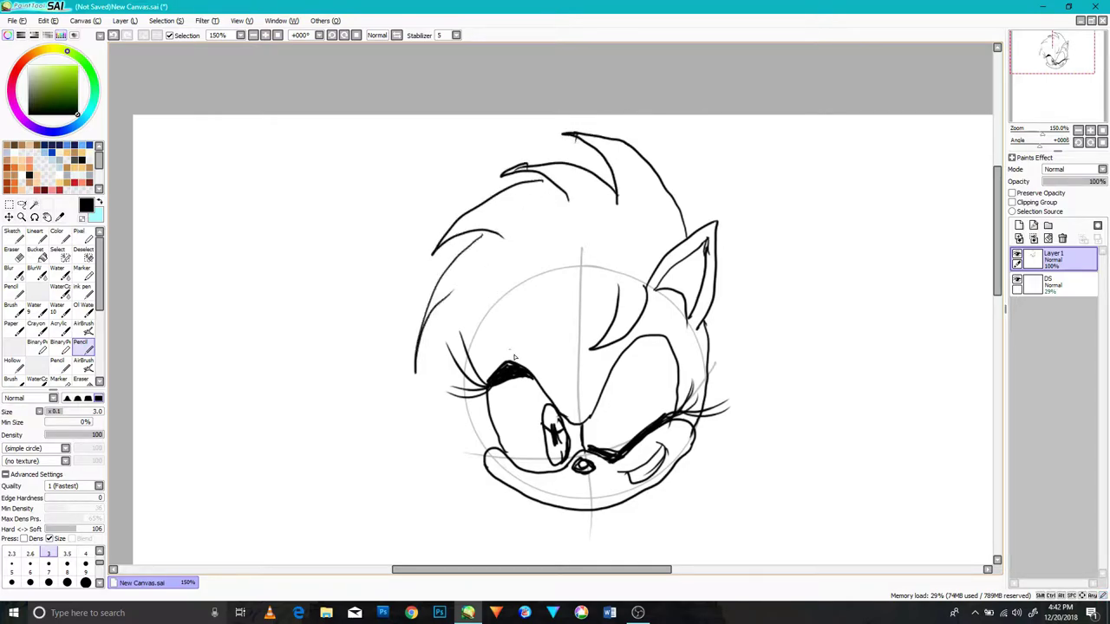
- Draw the long bang across the left eye and the pointed hair locks hanging beside the face
{"action": "mouse_move", "coordinate": [595, 349]}
{"action": "left_mouse_down"}
{"action": "mouse_move", "coordinate": [484, 490]}
{"action": "mouse_move", "coordinate": [469, 530]}
{"action": "mouse_move", "coordinate": [446, 411]}
{"action": "mouse_move", "coordinate": [443, 433]}
{"action": "left_mouse_up"}
{"action": "mouse_move", "coordinate": [447, 391]}
{"action": "left_mouse_down"}
{"action": "mouse_move", "coordinate": [410, 484]}
{"action": "mouse_move", "coordinate": [415, 350]}
{"action": "left_mouse_up"}
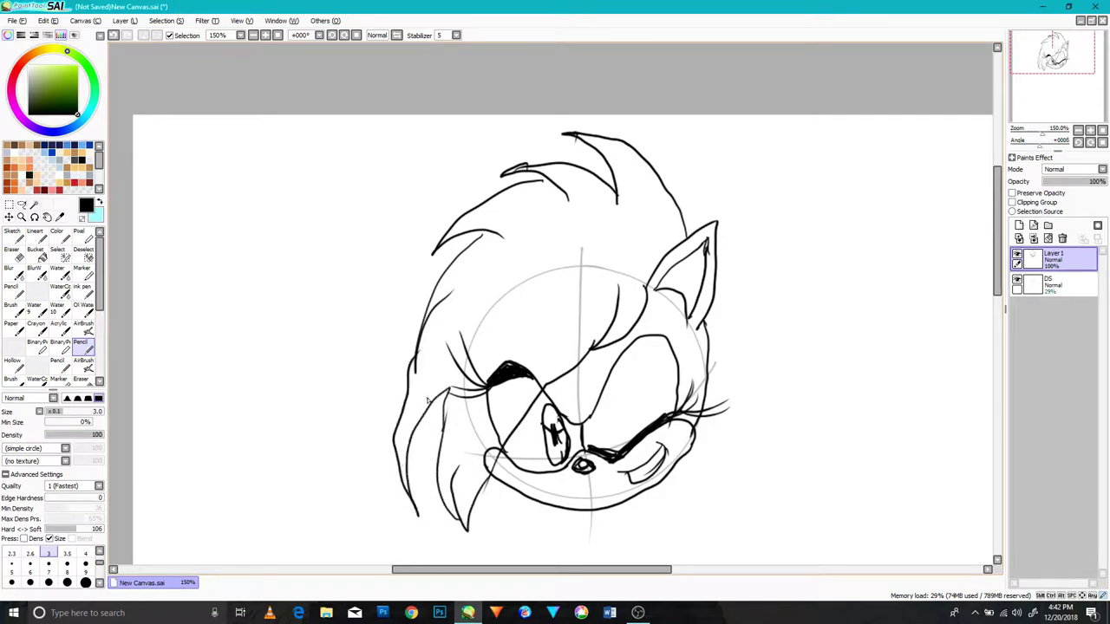
- Draw a rounded collar under the chin and the torso with side panel and waistband below it
{"action": "scroll", "coordinate": [479, 408], "scroll_direction": "down", "scroll_amount": 3}
{"action": "mouse_move", "coordinate": [633, 384]}
{"action": "left_mouse_down"}
{"action": "mouse_move", "coordinate": [590, 412]}
{"action": "mouse_move", "coordinate": [550, 388]}
{"action": "left_mouse_up"}
{"action": "left_click_drag", "start_coordinate": [528, 526], "coordinate": [538, 418]}
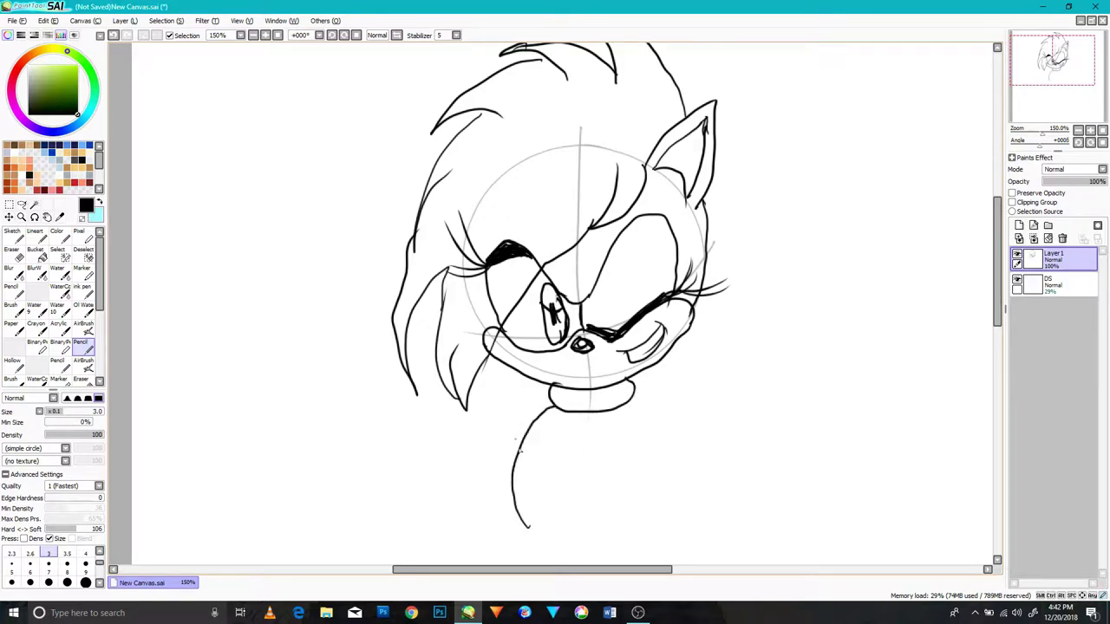
{"action": "key", "text": "ctrl+z"}
{"action": "mouse_move", "coordinate": [624, 540]}
{"action": "left_mouse_down"}
{"action": "mouse_move", "coordinate": [623, 517]}
{"action": "mouse_move", "coordinate": [542, 508]}
{"action": "mouse_move", "coordinate": [630, 537]}
{"action": "left_mouse_up"}
{"action": "mouse_move", "coordinate": [541, 508]}
{"action": "left_mouse_down"}
{"action": "mouse_move", "coordinate": [526, 446]}
{"action": "mouse_move", "coordinate": [560, 402]}
{"action": "left_mouse_up"}
{"action": "mouse_move", "coordinate": [626, 514]}
{"action": "left_mouse_down"}
{"action": "mouse_move", "coordinate": [612, 465]}
{"action": "mouse_move", "coordinate": [627, 395]}
{"action": "left_mouse_up"}
{"action": "left_click_drag", "start_coordinate": [631, 503], "coordinate": [630, 477]}
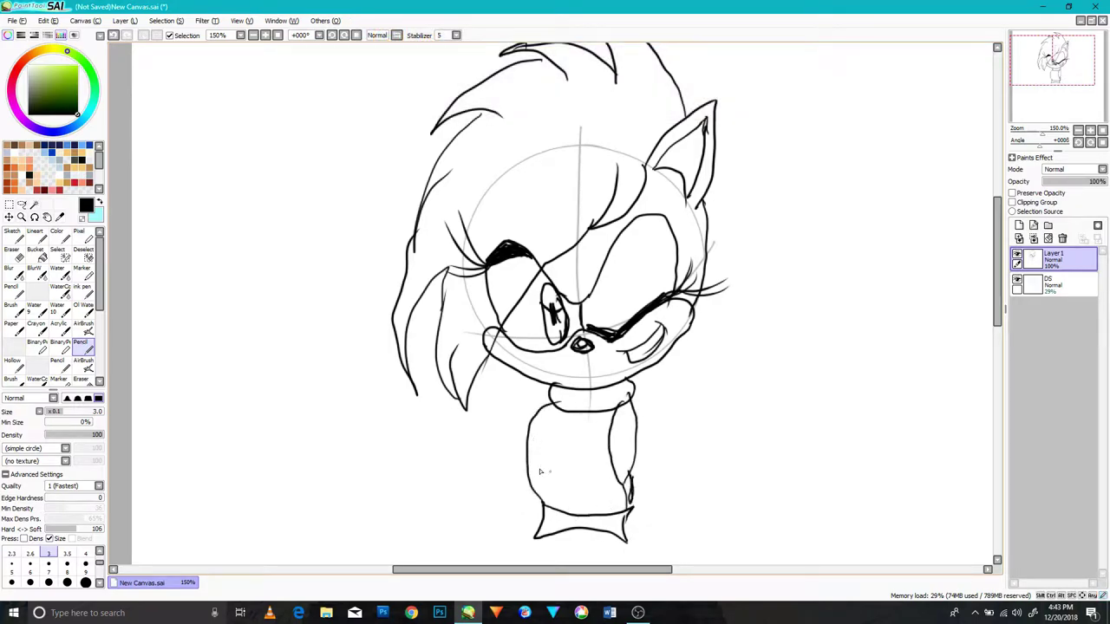
- Draw a flared skirt with a wavy hem below the waistband
{"action": "left_click_drag", "start_coordinate": [531, 468], "coordinate": [511, 284]}
{"action": "left_click_drag", "start_coordinate": [608, 366], "coordinate": [662, 423]}
{"action": "left_click_drag", "start_coordinate": [486, 429], "coordinate": [661, 425]}
{"action": "mouse_move", "coordinate": [468, 426]}
{"action": "left_mouse_down"}
{"action": "mouse_move", "coordinate": [523, 324]}
{"action": "mouse_move", "coordinate": [503, 425]}
{"action": "left_mouse_up"}
{"action": "key", "text": "ctrl+z"}
- Draw the right arm stretching outward with a cuff at mid-arm and a rough hand at its end
{"action": "left_click_drag", "start_coordinate": [654, 322], "coordinate": [524, 380]}
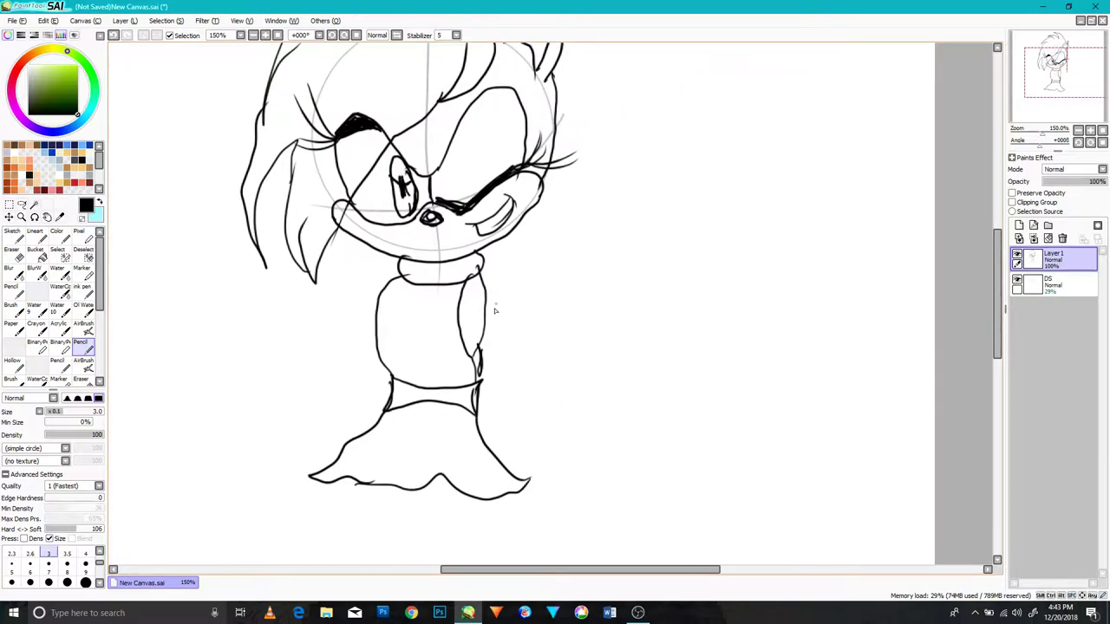
{"action": "left_click_drag", "start_coordinate": [482, 263], "coordinate": [577, 335]}
{"action": "mouse_move", "coordinate": [553, 349]}
{"action": "left_mouse_down"}
{"action": "mouse_move", "coordinate": [466, 284]}
{"action": "mouse_move", "coordinate": [580, 324]}
{"action": "mouse_move", "coordinate": [556, 388]}
{"action": "left_mouse_up"}
{"action": "left_click_drag", "start_coordinate": [611, 347], "coordinate": [685, 403]}
{"action": "mouse_move", "coordinate": [571, 390]}
{"action": "left_mouse_down"}
{"action": "mouse_move", "coordinate": [654, 447]}
{"action": "mouse_move", "coordinate": [657, 407]}
{"action": "mouse_move", "coordinate": [657, 444]}
{"action": "left_mouse_up"}
{"action": "mouse_move", "coordinate": [656, 414]}
{"action": "left_mouse_down"}
{"action": "mouse_move", "coordinate": [642, 448]}
{"action": "mouse_move", "coordinate": [730, 479]}
{"action": "left_mouse_up"}
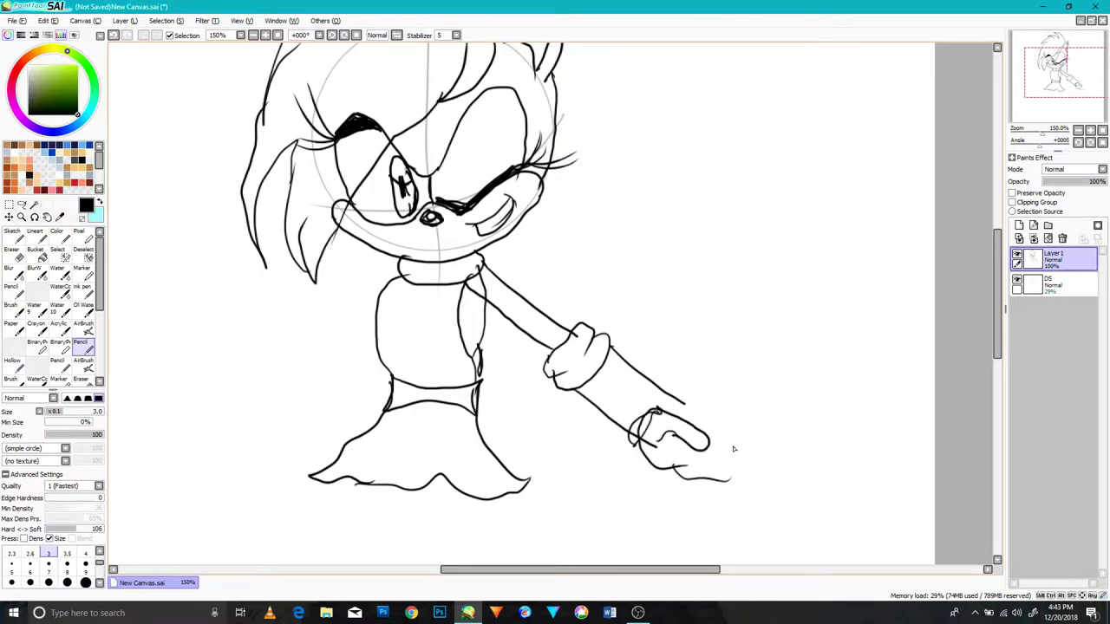
- Erase the rough thumb and wrist strokes from the right hand
{"action": "left_click_drag", "start_coordinate": [677, 410], "coordinate": [716, 339]}
{"action": "key", "text": "ctrl+z"}
{"action": "left_click", "coordinate": [15, 257]}
{"action": "mouse_move", "coordinate": [631, 413]}
{"action": "left_mouse_down"}
{"action": "mouse_move", "coordinate": [631, 433]}
{"action": "mouse_move", "coordinate": [648, 442]}
{"action": "left_mouse_up"}
{"action": "mouse_move", "coordinate": [675, 435]}
{"action": "left_mouse_down"}
{"action": "mouse_move", "coordinate": [706, 443]}
{"action": "mouse_move", "coordinate": [654, 418]}
{"action": "left_mouse_up"}
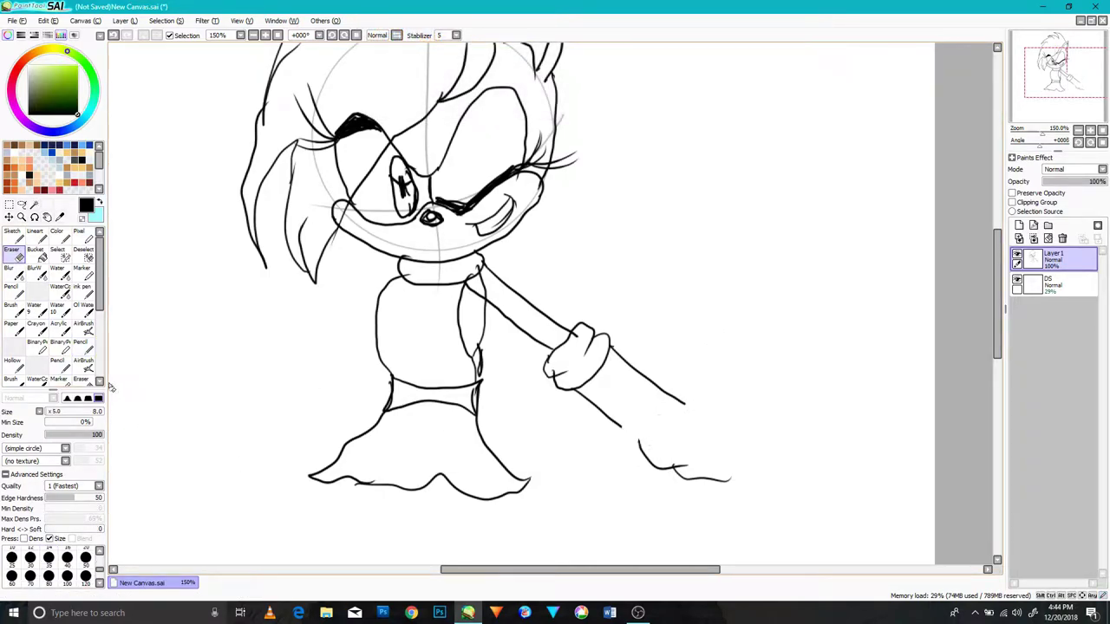
- Redraw the right hand's thumb and first raised finger, apply a Rotate transform to the selection, and deselect
{"action": "key", "text": "n"}
{"action": "mouse_move", "coordinate": [656, 438]}
{"action": "left_mouse_down"}
{"action": "mouse_move", "coordinate": [640, 418]}
{"action": "mouse_move", "coordinate": [652, 456]}
{"action": "mouse_move", "coordinate": [691, 408]}
{"action": "mouse_move", "coordinate": [685, 476]}
{"action": "mouse_move", "coordinate": [681, 312]}
{"action": "left_mouse_up"}
{"action": "left_click", "coordinate": [22, 207]}
{"action": "left_click", "coordinate": [10, 205]}
{"action": "left_click", "coordinate": [20, 463]}
{"action": "left_click", "coordinate": [21, 479]}
{"action": "left_click", "coordinate": [83, 347]}
{"action": "left_click", "coordinate": [147, 37]}
- Complete the peace-sign hand with the second raised finger and folded fingers, and clean up where it overlaps the arm
{"action": "mouse_move", "coordinate": [698, 389]}
{"action": "left_mouse_down"}
{"action": "mouse_move", "coordinate": [684, 357]}
{"action": "mouse_move", "coordinate": [743, 320]}
{"action": "left_mouse_up"}
{"action": "mouse_move", "coordinate": [721, 405]}
{"action": "left_mouse_down"}
{"action": "mouse_move", "coordinate": [748, 359]}
{"action": "mouse_move", "coordinate": [742, 326]}
{"action": "mouse_move", "coordinate": [715, 405]}
{"action": "left_mouse_up"}
{"action": "mouse_move", "coordinate": [751, 444]}
{"action": "left_mouse_down"}
{"action": "mouse_move", "coordinate": [756, 422]}
{"action": "mouse_move", "coordinate": [749, 437]}
{"action": "left_mouse_up"}
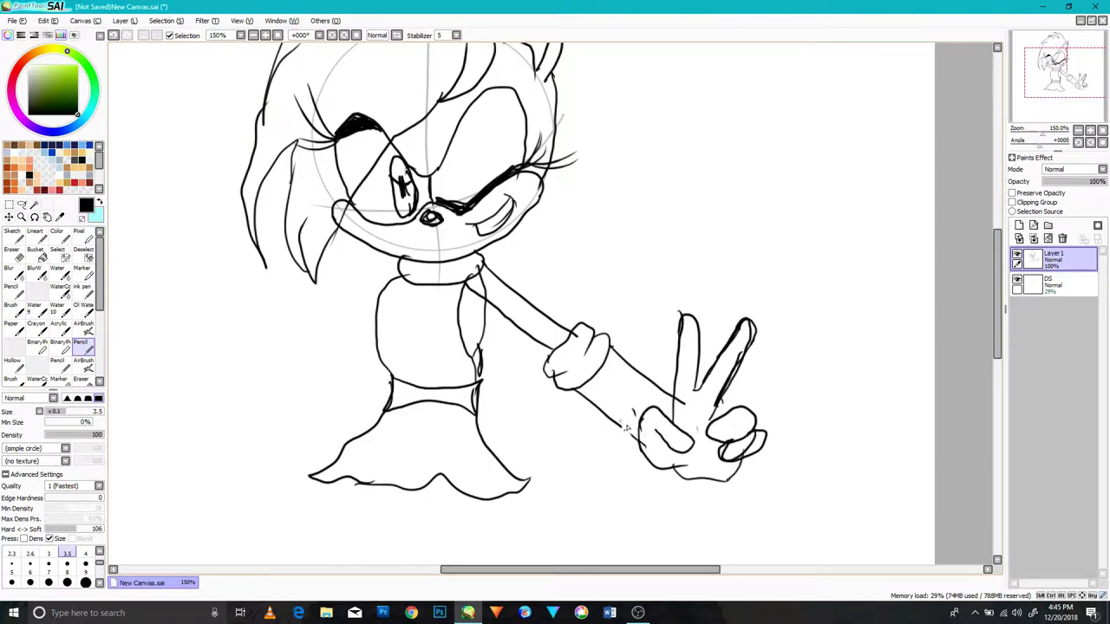
{"action": "key", "text": "e"}
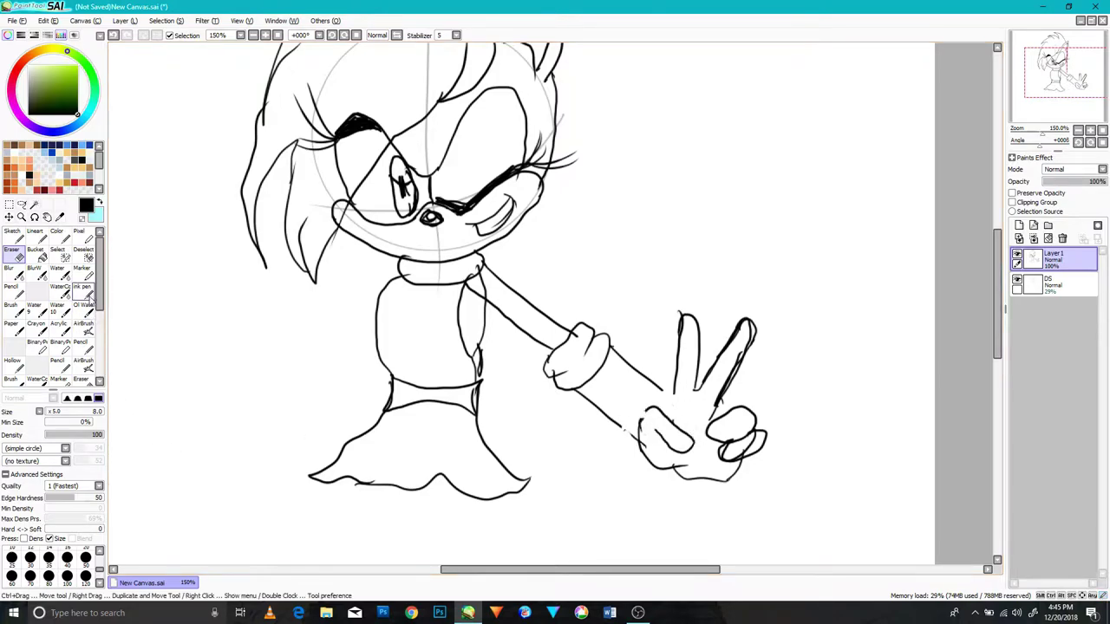
{"action": "key", "text": "n"}
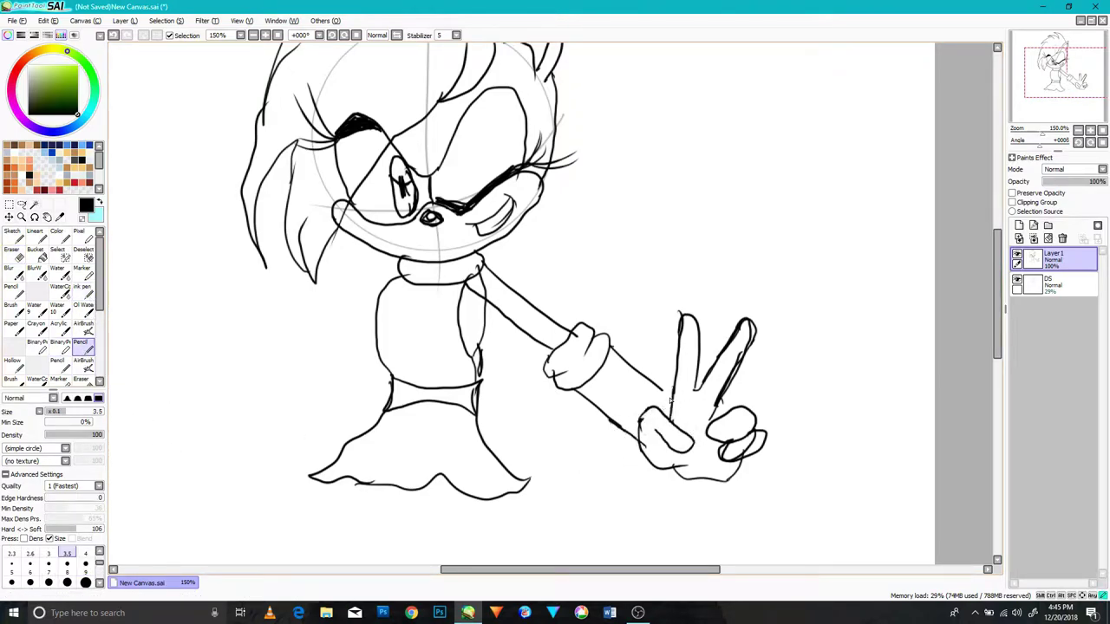
- Draw the pointed hair locks behind the right arm and beside the torso
{"action": "left_click_drag", "start_coordinate": [483, 370], "coordinate": [526, 343]}
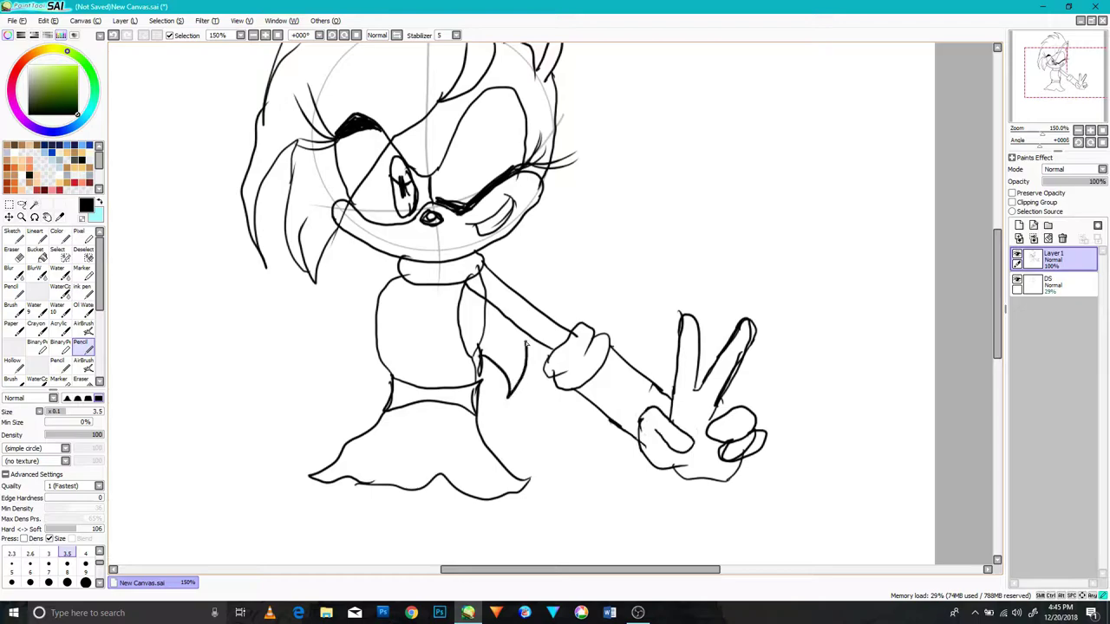
{"action": "left_click_drag", "start_coordinate": [515, 287], "coordinate": [481, 256]}
{"action": "left_click_drag", "start_coordinate": [485, 368], "coordinate": [472, 377]}
- Draw the left arm reaching down from the shoulder, its rounded glove cuff, and the first outline strokes below the cuff
{"action": "left_click_drag", "start_coordinate": [398, 264], "coordinate": [296, 343]}
{"action": "mouse_move", "coordinate": [377, 315]}
{"action": "left_mouse_down"}
{"action": "mouse_move", "coordinate": [320, 359]}
{"action": "mouse_move", "coordinate": [302, 331]}
{"action": "mouse_move", "coordinate": [295, 351]}
{"action": "mouse_move", "coordinate": [323, 384]}
{"action": "left_mouse_up"}
{"action": "mouse_move", "coordinate": [275, 410]}
{"action": "left_mouse_down"}
{"action": "mouse_move", "coordinate": [313, 384]}
{"action": "mouse_move", "coordinate": [268, 468]}
{"action": "left_mouse_up"}
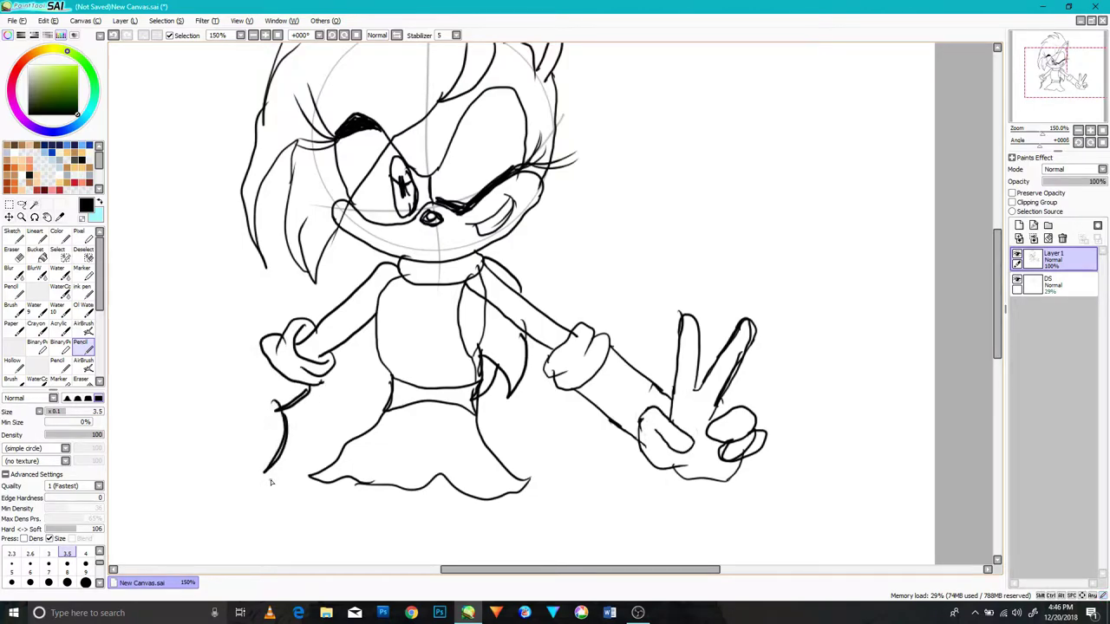
- Erase most of the skirt, the stroke below the left cuff and the torso's right edge with a size 50 eraser
{"action": "left_click", "coordinate": [13, 254]}
{"action": "left_click", "coordinate": [86, 557]}
{"action": "mouse_move", "coordinate": [532, 495]}
{"action": "left_mouse_down"}
{"action": "mouse_move", "coordinate": [321, 485]}
{"action": "mouse_move", "coordinate": [315, 416]}
{"action": "mouse_move", "coordinate": [277, 407]}
{"action": "left_mouse_up"}
{"action": "mouse_move", "coordinate": [489, 445]}
{"action": "left_mouse_down"}
{"action": "mouse_move", "coordinate": [477, 356]}
{"action": "mouse_move", "coordinate": [474, 431]}
{"action": "mouse_move", "coordinate": [468, 394]}
{"action": "left_mouse_up"}
{"action": "left_click_drag", "start_coordinate": [476, 289], "coordinate": [483, 308]}
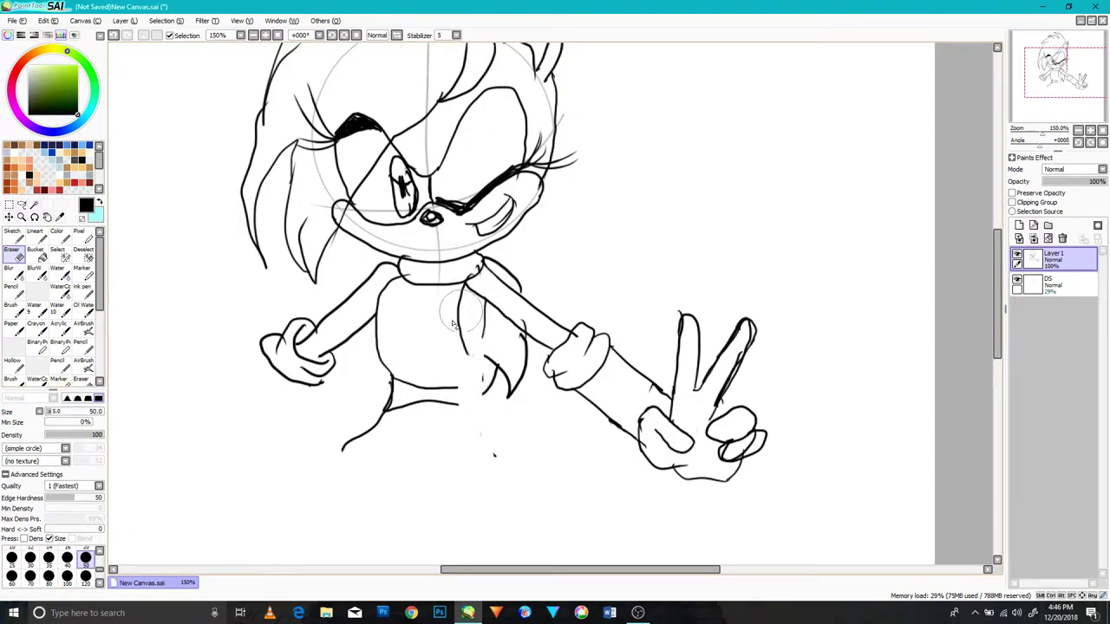
- Redraw the skirt with the Pencil as a wider, flared shape with a wavy hem and pointed corners
{"action": "left_click", "coordinate": [83, 346]}
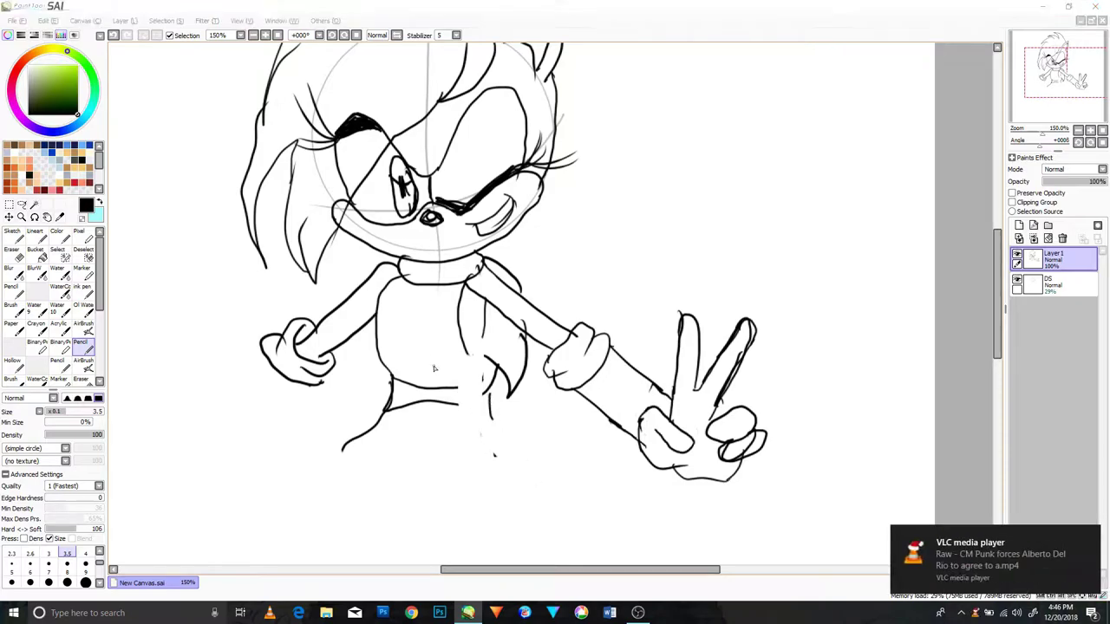
{"action": "key", "text": "v"}
{"action": "key", "text": "ctrl+z"}
{"action": "mouse_move", "coordinate": [491, 418]}
{"action": "left_mouse_down"}
{"action": "mouse_move", "coordinate": [456, 405]}
{"action": "mouse_move", "coordinate": [495, 386]}
{"action": "mouse_move", "coordinate": [550, 480]}
{"action": "left_mouse_up"}
{"action": "left_click", "coordinate": [83, 347]}
{"action": "mouse_move", "coordinate": [389, 414]}
{"action": "left_mouse_down"}
{"action": "mouse_move", "coordinate": [320, 450]}
{"action": "mouse_move", "coordinate": [402, 503]}
{"action": "mouse_move", "coordinate": [579, 491]}
{"action": "left_mouse_up"}
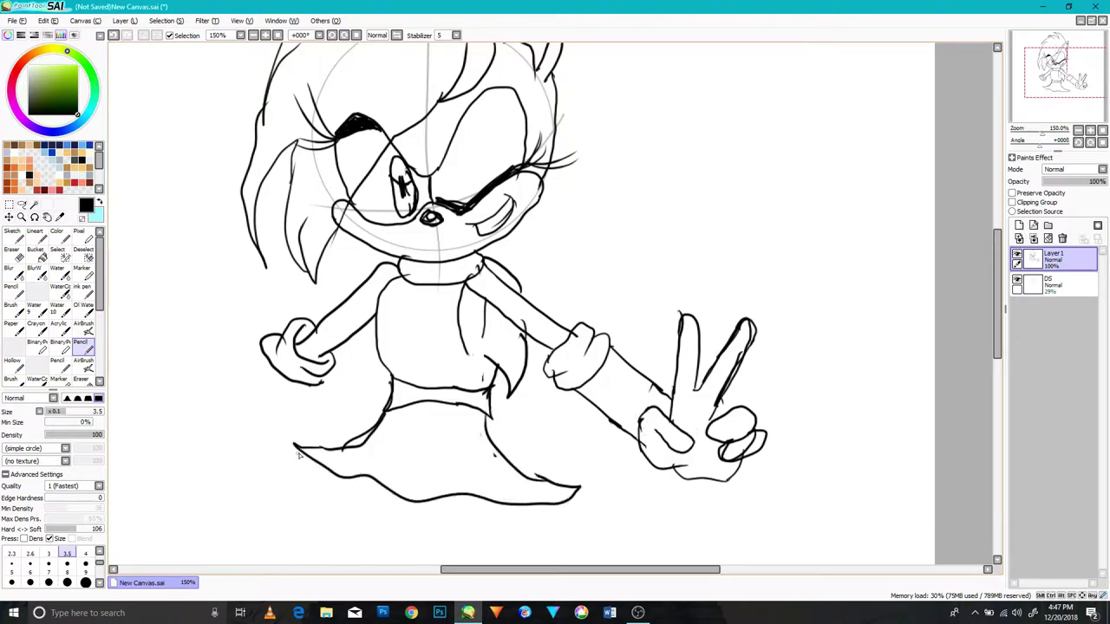
- Lasso the left arm with its cuff and rotate it inward toward the body with Transform
{"action": "left_click", "coordinate": [21, 205]}
{"action": "mouse_move", "coordinate": [374, 268]}
{"action": "left_mouse_down"}
{"action": "mouse_move", "coordinate": [272, 382]}
{"action": "mouse_move", "coordinate": [377, 343]}
{"action": "left_mouse_up"}
{"action": "key", "text": "ctrl+t"}
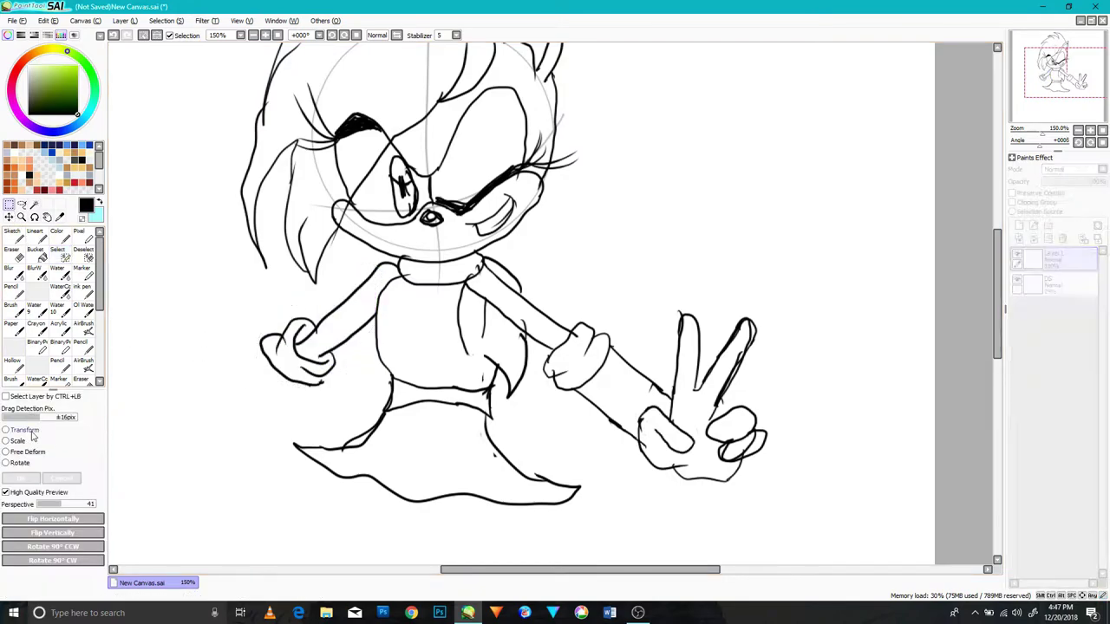
{"action": "mouse_move", "coordinate": [392, 382]}
{"action": "left_mouse_down"}
{"action": "mouse_move", "coordinate": [405, 392]}
{"action": "mouse_move", "coordinate": [395, 384]}
{"action": "left_mouse_up"}
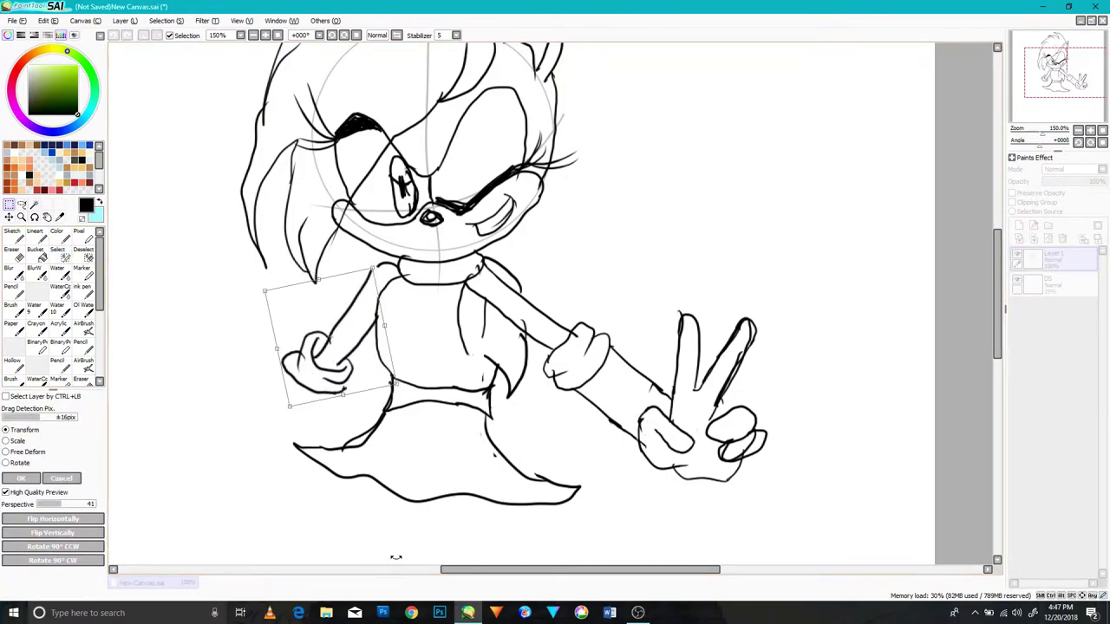
{"action": "left_click", "coordinate": [19, 479]}
- Select the skirt, move it down away from the torso, and deselect
{"action": "key", "text": "a"}
{"action": "mouse_move", "coordinate": [278, 452]}
{"action": "left_mouse_down"}
{"action": "mouse_move", "coordinate": [372, 404]}
{"action": "mouse_move", "coordinate": [390, 555]}
{"action": "mouse_move", "coordinate": [263, 498]}
{"action": "left_mouse_up"}
{"action": "left_click", "coordinate": [10, 205]}
{"action": "mouse_move", "coordinate": [456, 439]}
{"action": "left_mouse_down"}
{"action": "mouse_move", "coordinate": [454, 468]}
{"action": "mouse_move", "coordinate": [421, 466]}
{"action": "mouse_move", "coordinate": [454, 468]}
{"action": "left_mouse_up"}
{"action": "left_click", "coordinate": [10, 217]}
{"action": "left_click_drag", "start_coordinate": [222, 423], "coordinate": [217, 438]}
{"action": "key", "text": "ctrl+d"}
- Lasso the torso and shift it slightly down and toward the left arm
{"action": "left_click", "coordinate": [21, 204]}
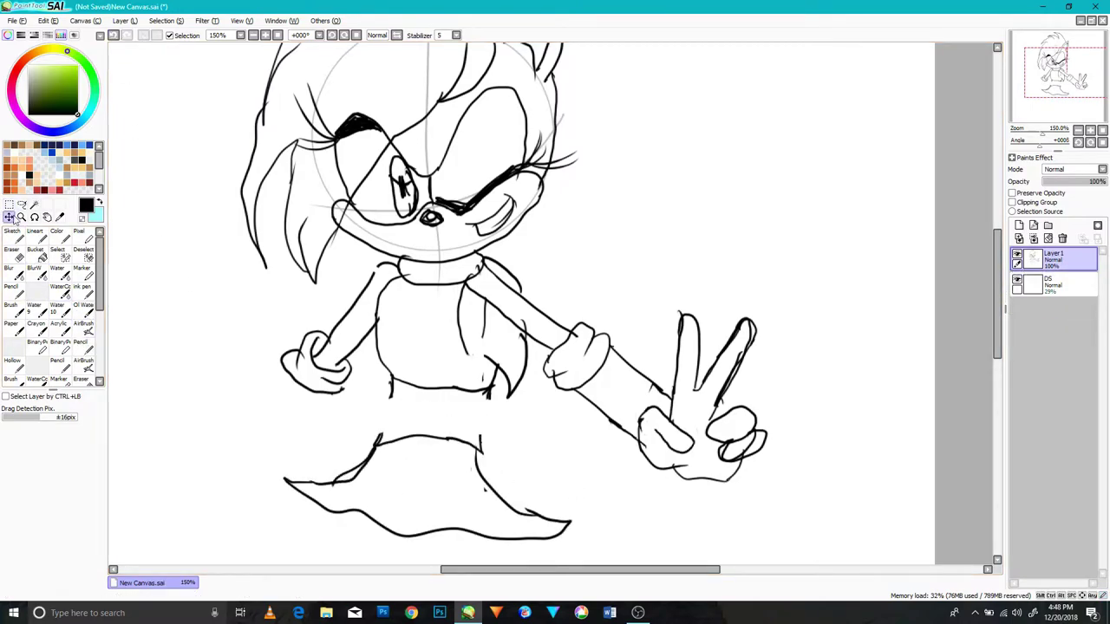
{"action": "left_click_drag", "start_coordinate": [417, 416], "coordinate": [414, 415]}
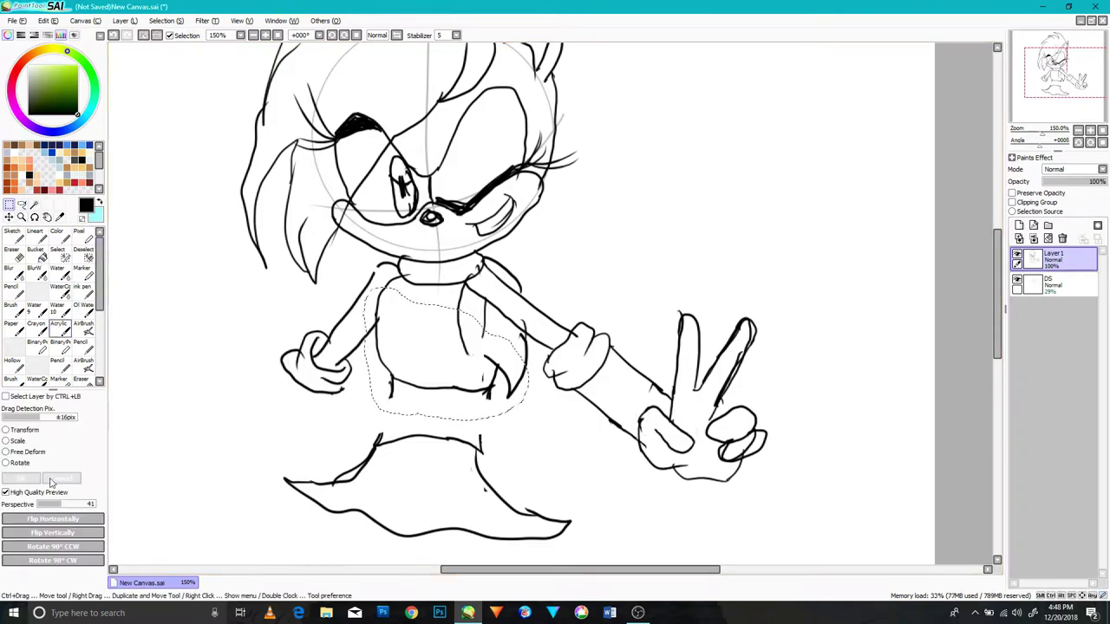
{"action": "key", "text": "ctrl+t"}
{"action": "left_click_drag", "start_coordinate": [445, 347], "coordinate": [434, 356]}
{"action": "key", "text": "Return"}
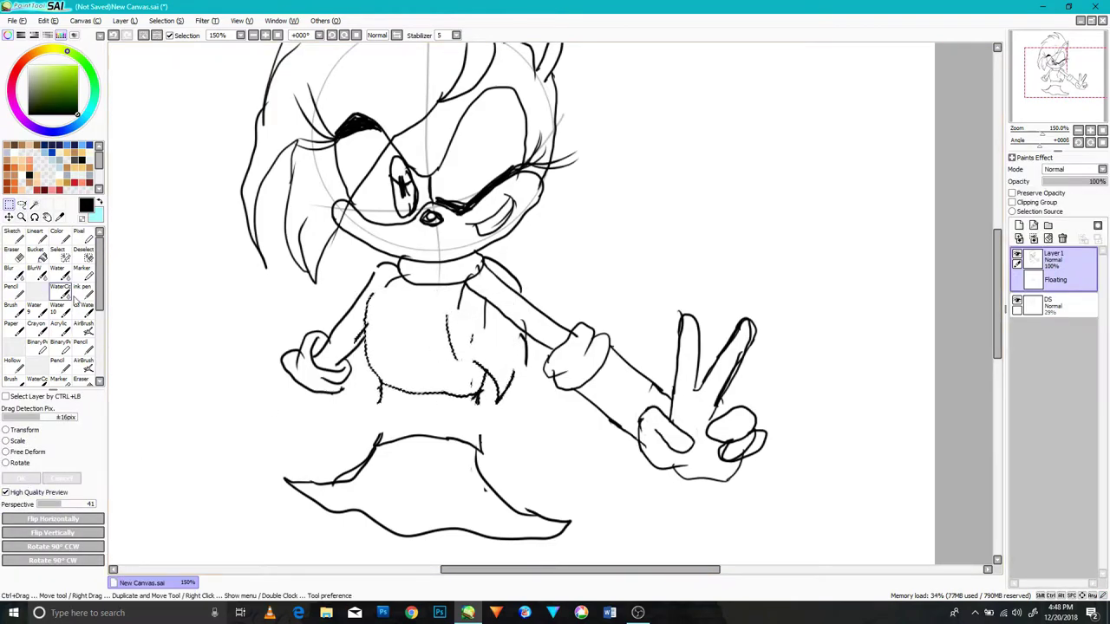
- Retrace the torso's shoulder line and the skirt's sides up to the waist, and sketch the left hand beside the hem
{"action": "left_click", "coordinate": [81, 343]}
{"action": "key", "text": "ctrl+z"}
{"action": "left_click_drag", "start_coordinate": [395, 278], "coordinate": [370, 304]}
{"action": "left_click_drag", "start_coordinate": [479, 449], "coordinate": [570, 523]}
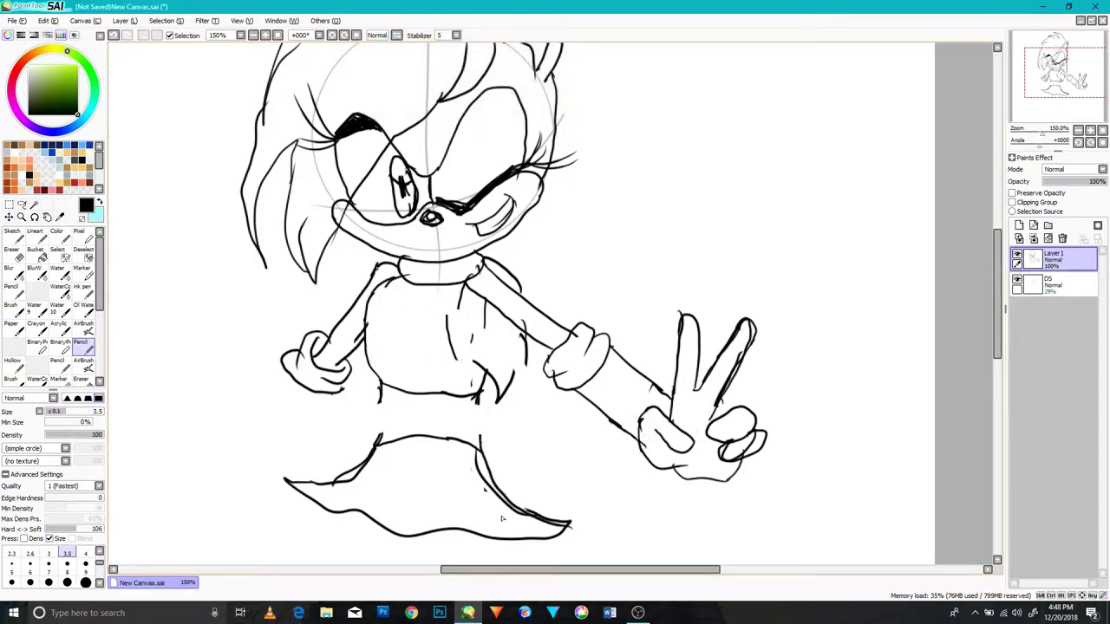
{"action": "left_click_drag", "start_coordinate": [277, 480], "coordinate": [381, 438]}
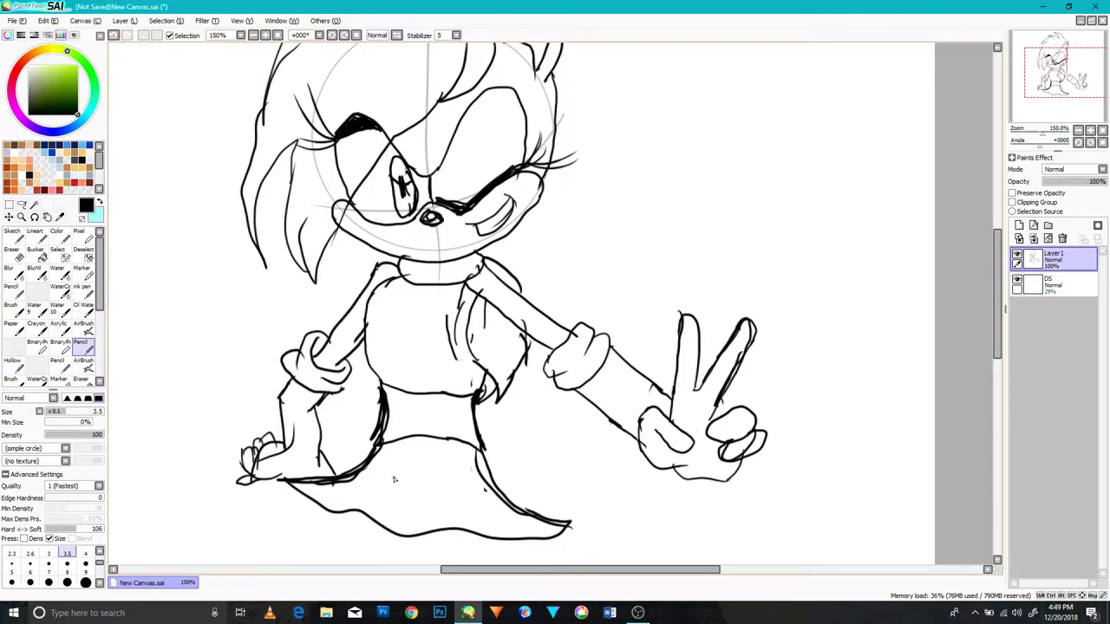
- Draw the long, pointed hair quills sweeping from the top of the head down behind the left arm
{"action": "left_click_drag", "start_coordinate": [451, 316], "coordinate": [354, 401]}
{"action": "mouse_move", "coordinate": [368, 458]}
{"action": "left_mouse_down"}
{"action": "mouse_move", "coordinate": [694, 383]}
{"action": "mouse_move", "coordinate": [686, 425]}
{"action": "left_mouse_up"}
{"action": "left_click_drag", "start_coordinate": [611, 307], "coordinate": [440, 443]}
{"action": "mouse_move", "coordinate": [441, 443]}
{"action": "left_mouse_down"}
{"action": "mouse_move", "coordinate": [435, 411]}
{"action": "mouse_move", "coordinate": [484, 286]}
{"action": "left_mouse_up"}
{"action": "left_click_drag", "start_coordinate": [397, 345], "coordinate": [401, 443]}
{"action": "mouse_move", "coordinate": [480, 389]}
{"action": "left_mouse_down"}
{"action": "mouse_move", "coordinate": [370, 517]}
{"action": "mouse_move", "coordinate": [511, 142]}
{"action": "left_mouse_up"}
{"action": "left_click_drag", "start_coordinate": [418, 250], "coordinate": [371, 347]}
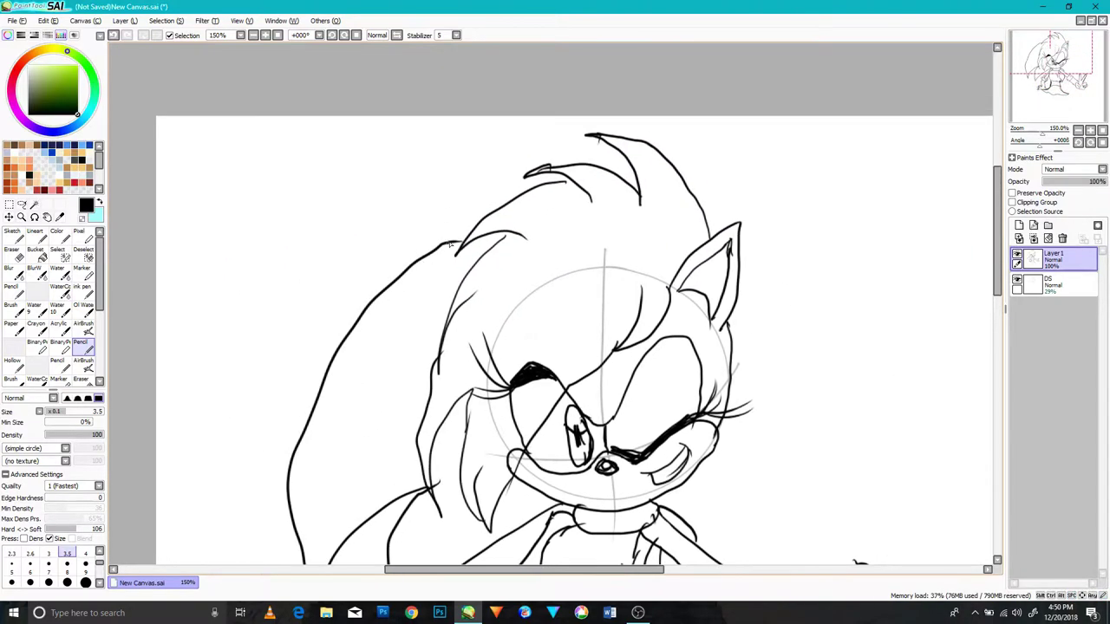
- Add the outer hair quill arcing from the crown of the head down beside the back hair
{"action": "left_click_drag", "start_coordinate": [463, 239], "coordinate": [282, 395]}
{"action": "left_click_drag", "start_coordinate": [577, 126], "coordinate": [314, 292]}
{"action": "left_click_drag", "start_coordinate": [617, 137], "coordinate": [573, 130]}
- Lasso the skirt, enlarge it slightly with Transform so the hem spreads wider, and deselect
{"action": "scroll", "coordinate": [604, 382], "scroll_direction": "down", "scroll_amount": 3}
{"action": "left_click_drag", "start_coordinate": [603, 382], "coordinate": [557, 262]}
{"action": "scroll", "coordinate": [587, 434], "scroll_direction": "up", "scroll_amount": 3}
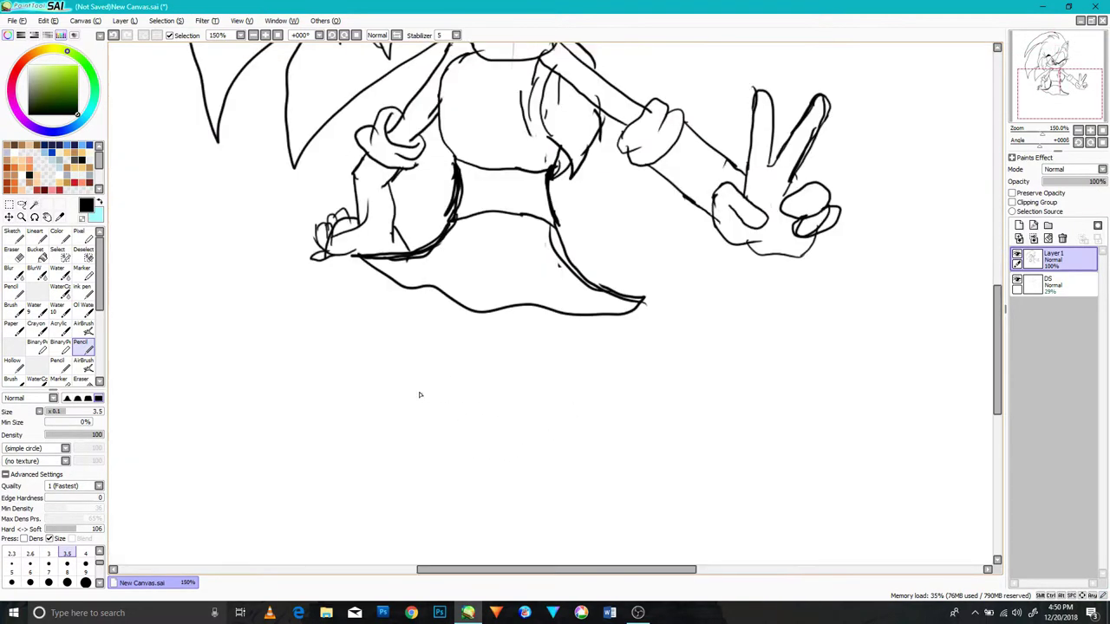
{"action": "left_click", "coordinate": [21, 205]}
{"action": "mouse_move", "coordinate": [505, 216]}
{"action": "left_mouse_down"}
{"action": "mouse_move", "coordinate": [659, 354]}
{"action": "mouse_move", "coordinate": [544, 307]}
{"action": "left_mouse_up"}
{"action": "left_click", "coordinate": [9, 205]}
{"action": "left_click", "coordinate": [26, 431]}
{"action": "mouse_move", "coordinate": [637, 326]}
{"action": "left_mouse_down"}
{"action": "mouse_move", "coordinate": [670, 335]}
{"action": "mouse_move", "coordinate": [649, 328]}
{"action": "left_mouse_up"}
{"action": "left_click_drag", "start_coordinate": [665, 214], "coordinate": [659, 211]}
{"action": "left_click_drag", "start_coordinate": [331, 329], "coordinate": [318, 344]}
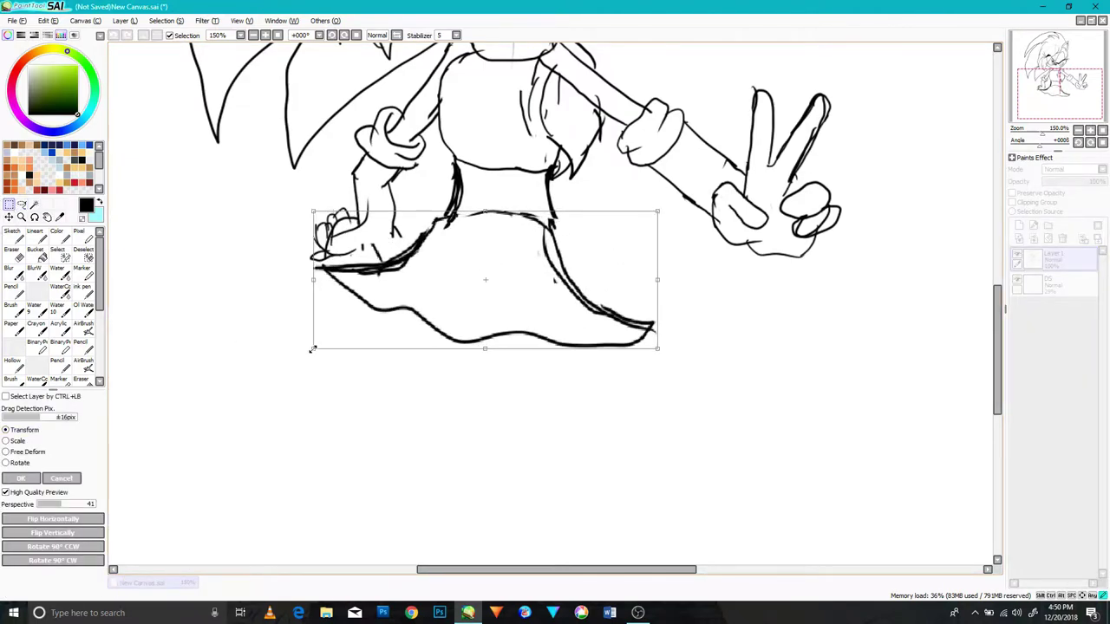
{"action": "key", "text": "Return"}
{"action": "left_click", "coordinate": [144, 36]}
{"action": "key", "text": "n"}
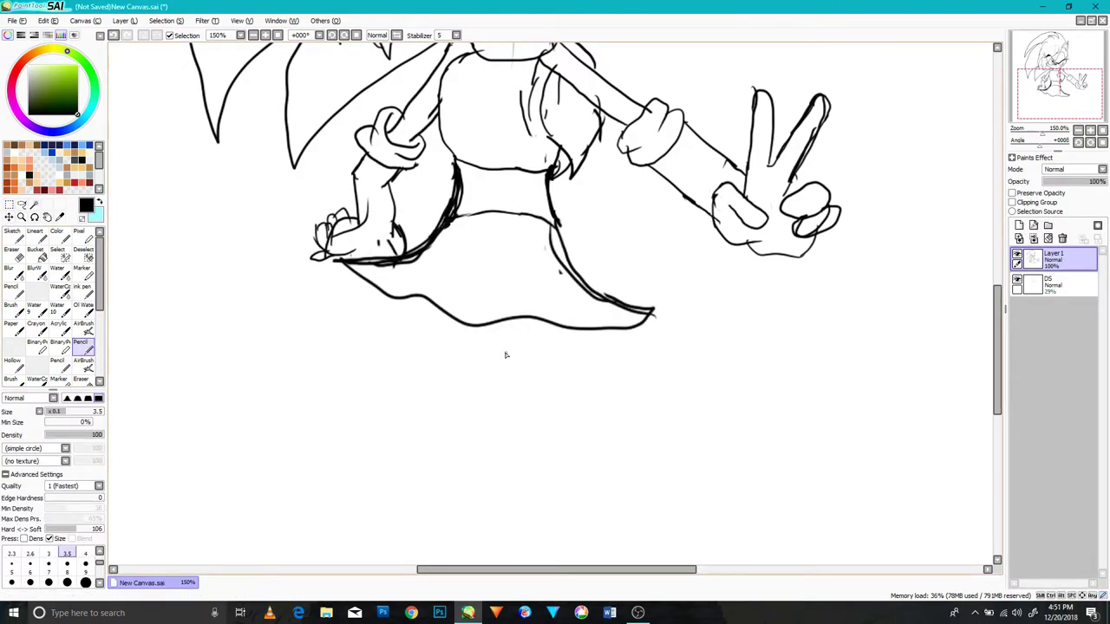
- Draw a small pointed tail beside the skirt's right corner, and a leg with a folded boot cuff below the hem
{"action": "left_click_drag", "start_coordinate": [652, 320], "coordinate": [701, 328]}
{"action": "left_click_drag", "start_coordinate": [567, 330], "coordinate": [583, 424]}
{"action": "left_click_drag", "start_coordinate": [538, 424], "coordinate": [531, 374]}
{"action": "left_click_drag", "start_coordinate": [586, 453], "coordinate": [606, 428]}
{"action": "left_click_drag", "start_coordinate": [581, 418], "coordinate": [598, 482]}
{"action": "left_click_drag", "start_coordinate": [538, 417], "coordinate": [552, 479]}
{"action": "scroll", "coordinate": [722, 404], "scroll_direction": "down", "scroll_amount": 3}
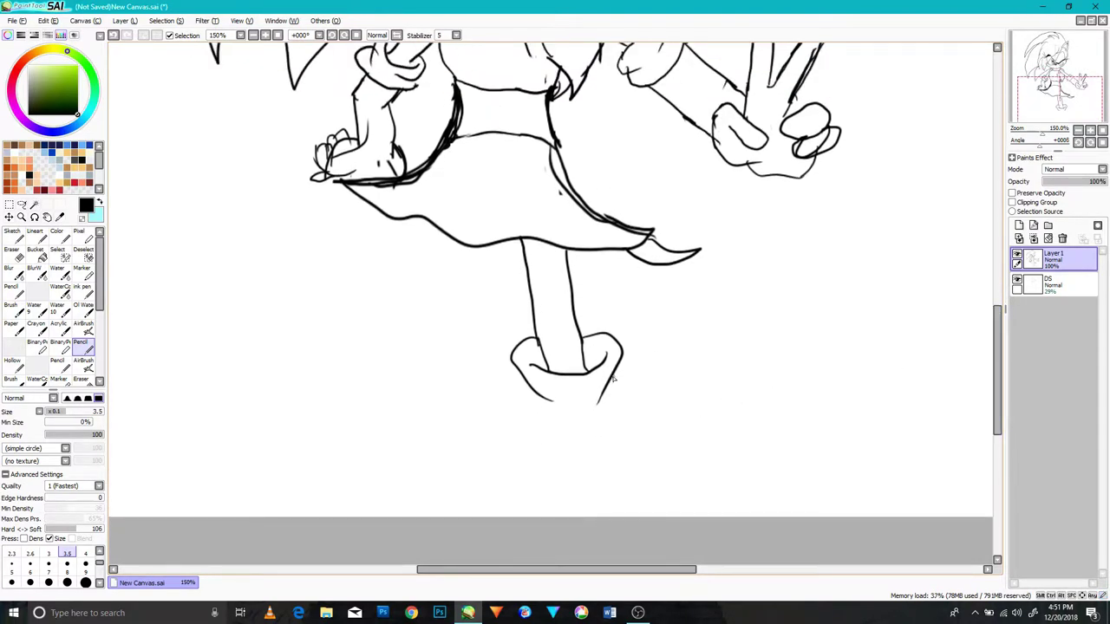
- Draw the boot's shaft, rounded foot, toe cap and sole below the cuff
{"action": "left_click_drag", "start_coordinate": [665, 490], "coordinate": [737, 453]}
{"action": "left_click_drag", "start_coordinate": [665, 489], "coordinate": [559, 475]}
{"action": "mouse_move", "coordinate": [753, 474]}
{"action": "left_mouse_down"}
{"action": "mouse_move", "coordinate": [708, 428]}
{"action": "mouse_move", "coordinate": [618, 417]}
{"action": "left_mouse_up"}
{"action": "mouse_move", "coordinate": [754, 475]}
{"action": "left_mouse_down"}
{"action": "mouse_move", "coordinate": [727, 500]}
{"action": "mouse_move", "coordinate": [613, 503]}
{"action": "mouse_move", "coordinate": [522, 429]}
{"action": "left_mouse_up"}
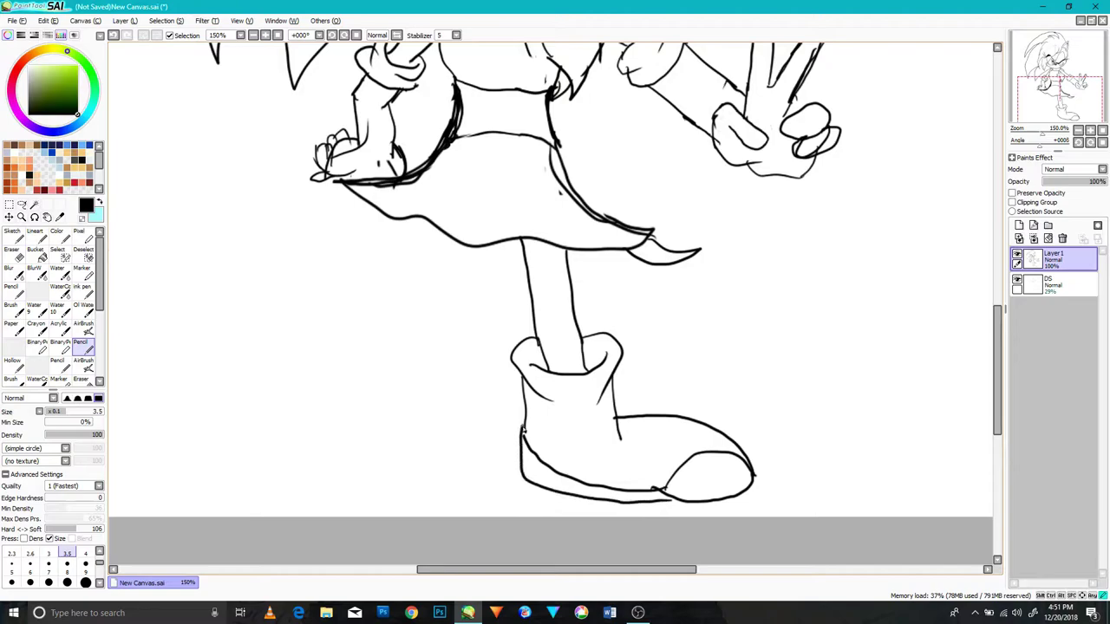
- Erase a gap across the leg, then select the lower leg and boot and move them up to shorten the leg
{"action": "left_click", "coordinate": [13, 255]}
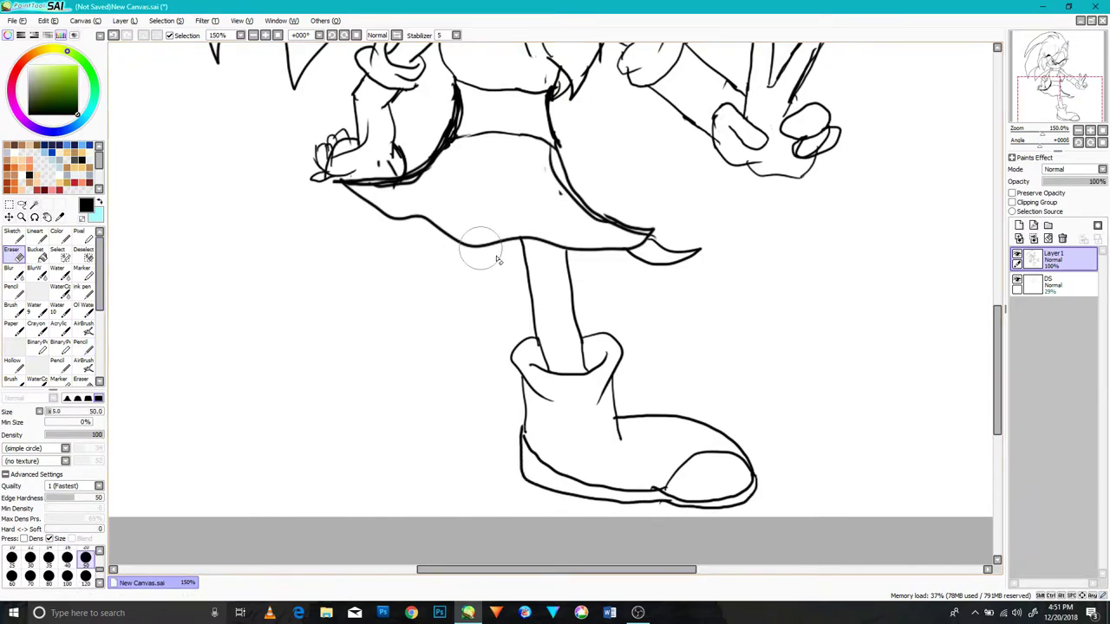
{"action": "left_click_drag", "start_coordinate": [573, 281], "coordinate": [530, 293]}
{"action": "left_click", "coordinate": [10, 205]}
{"action": "left_click_drag", "start_coordinate": [834, 296], "coordinate": [505, 521]}
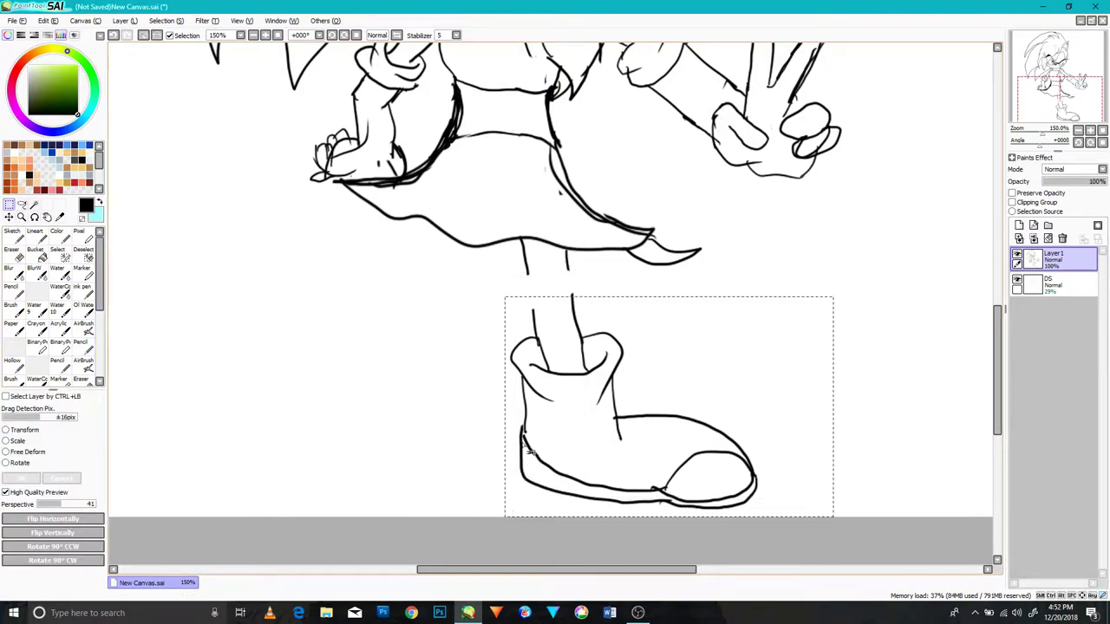
{"action": "left_click_drag", "start_coordinate": [556, 424], "coordinate": [552, 402]}
{"action": "left_click", "coordinate": [30, 453]}
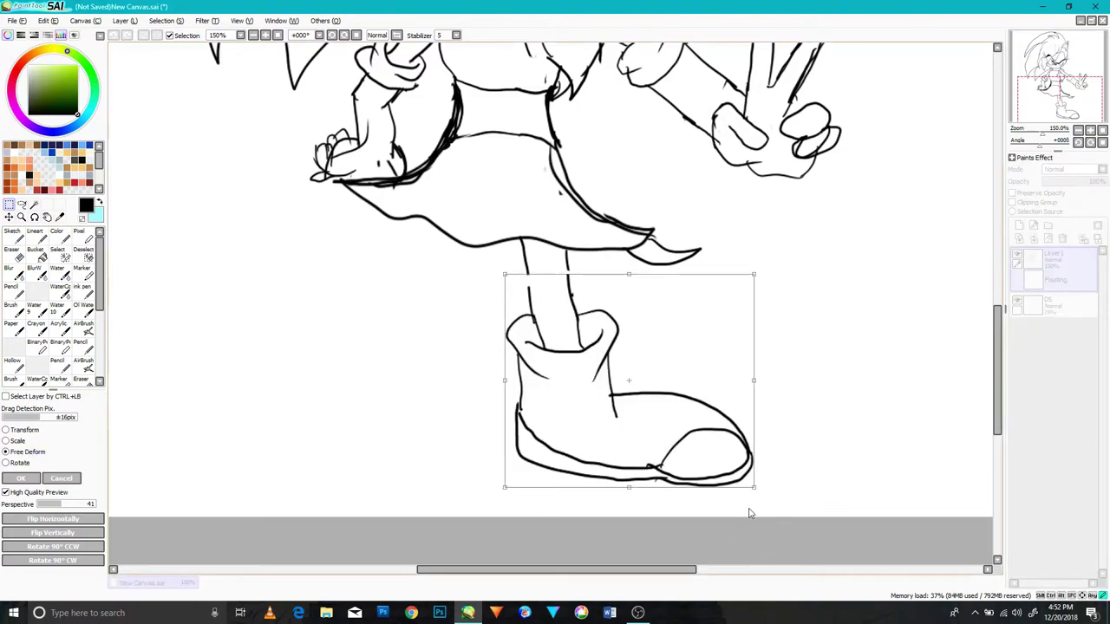
- Try to tilt the boot downward with Free Deform
{"action": "left_click_drag", "start_coordinate": [754, 488], "coordinate": [739, 516]}
{"action": "left_click_drag", "start_coordinate": [506, 487], "coordinate": [526, 465]}
{"action": "left_click_drag", "start_coordinate": [753, 275], "coordinate": [771, 309]}
{"action": "left_click_drag", "start_coordinate": [702, 360], "coordinate": [702, 348]}
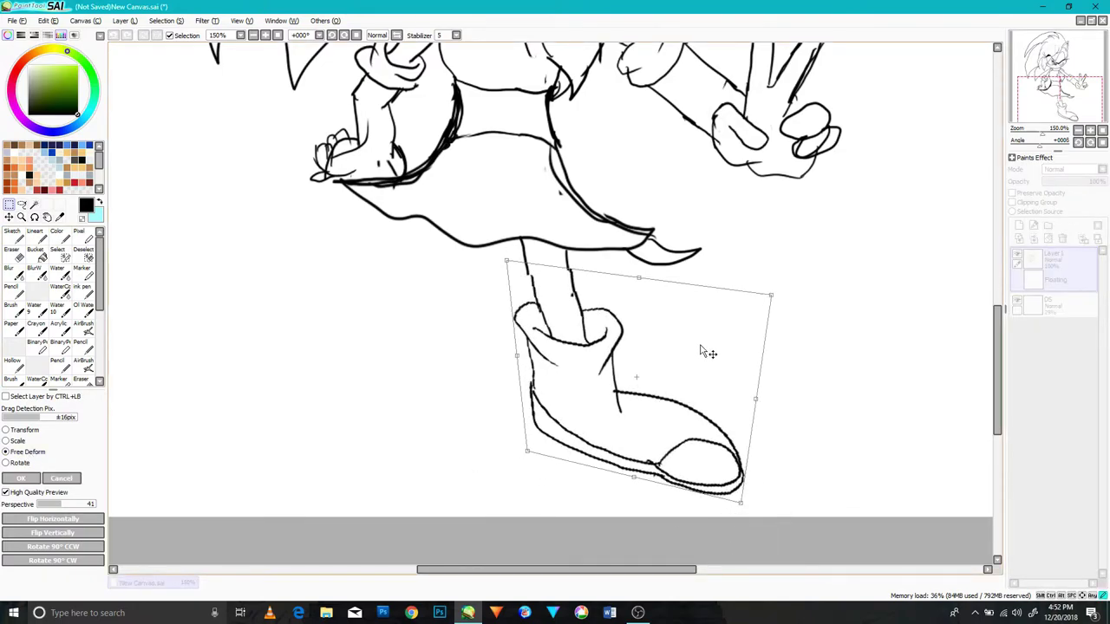
{"action": "key", "text": "Return"}
- Erase the boot's toe and redraw it with an angular toe cap, a thicker sole and a separate heel
{"action": "mouse_move", "coordinate": [658, 484]}
{"action": "left_mouse_down"}
{"action": "mouse_move", "coordinate": [706, 471]}
{"action": "mouse_move", "coordinate": [739, 432]}
{"action": "left_mouse_up"}
{"action": "key", "text": "n"}
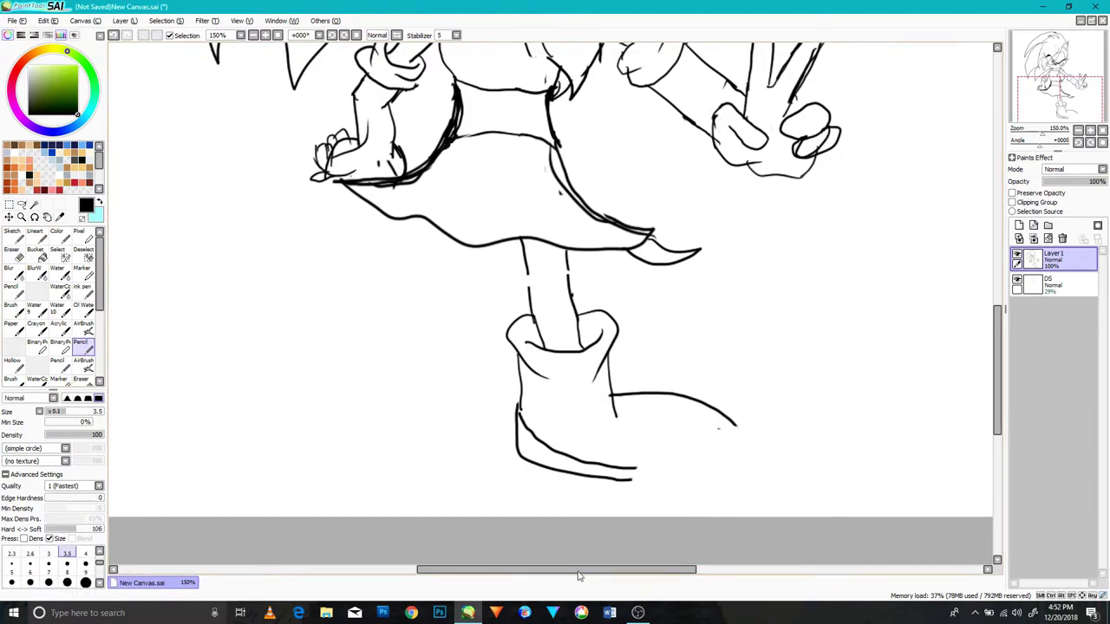
{"action": "mouse_move", "coordinate": [669, 425]}
{"action": "left_mouse_down"}
{"action": "mouse_move", "coordinate": [680, 477]}
{"action": "mouse_move", "coordinate": [742, 423]}
{"action": "mouse_move", "coordinate": [589, 480]}
{"action": "mouse_move", "coordinate": [713, 443]}
{"action": "left_mouse_up"}
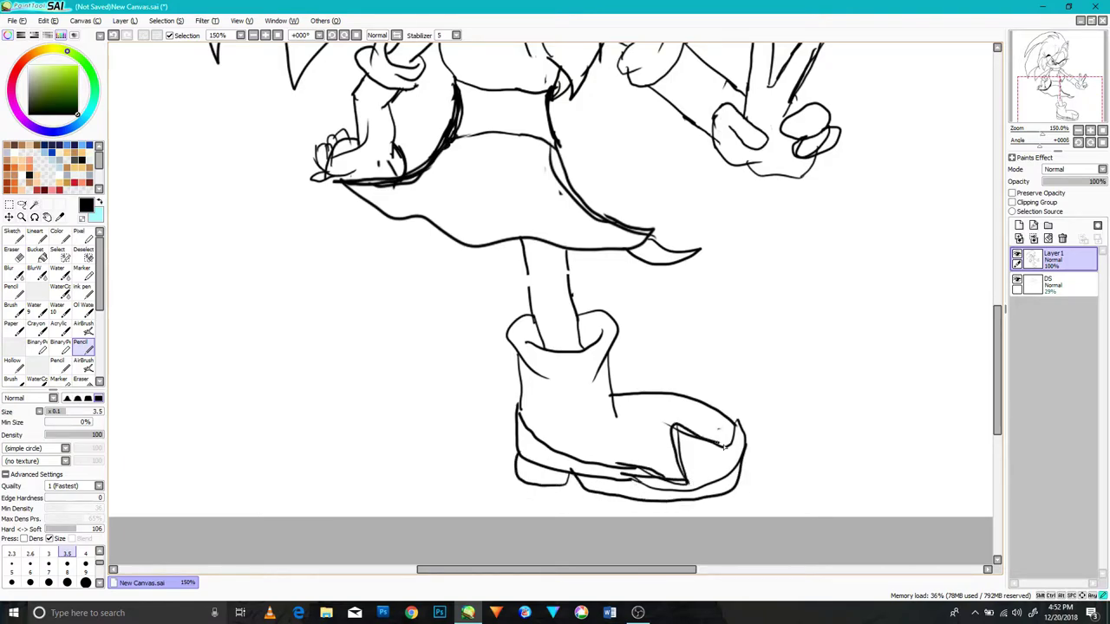
- Try to shrink and reshape the leg and boot with Transform and Free Deform
{"action": "scroll", "coordinate": [589, 282], "scroll_direction": "down", "scroll_amount": 3}
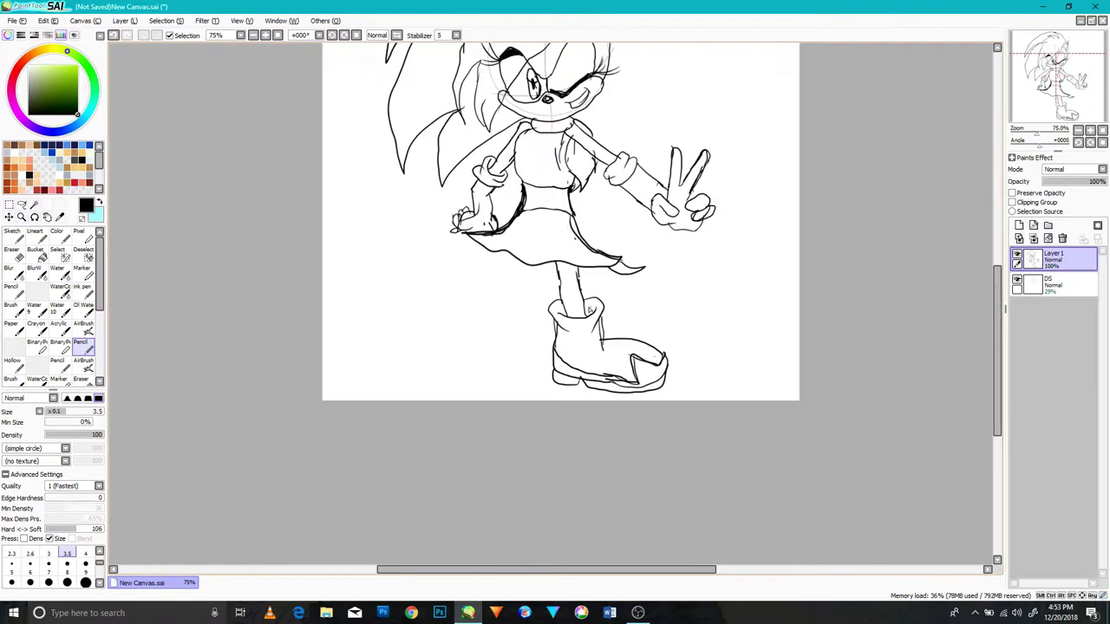
{"action": "scroll", "coordinate": [590, 291], "scroll_direction": "up", "scroll_amount": 2}
{"action": "left_click", "coordinate": [9, 205]}
{"action": "left_click_drag", "start_coordinate": [726, 268], "coordinate": [509, 444]}
{"action": "left_click", "coordinate": [35, 432]}
{"action": "left_click_drag", "start_coordinate": [706, 428], "coordinate": [696, 435]}
{"action": "left_click_drag", "start_coordinate": [704, 277], "coordinate": [687, 290]}
{"action": "left_click_drag", "start_coordinate": [620, 347], "coordinate": [615, 336]}
{"action": "left_click", "coordinate": [26, 452]}
{"action": "left_click_drag", "start_coordinate": [682, 279], "coordinate": [657, 300]}
{"action": "left_click_drag", "start_coordinate": [611, 337], "coordinate": [616, 330]}
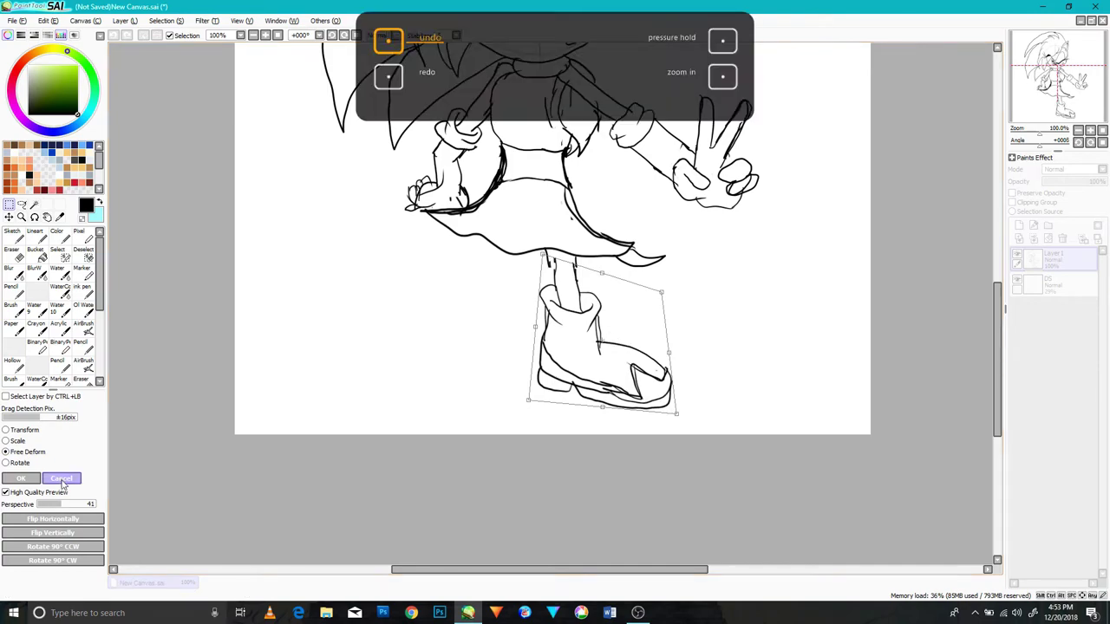
{"action": "left_click", "coordinate": [61, 478]}
- Erase the whole boot and the remaining leg lines below the skirt with a size 120 eraser
{"action": "left_click", "coordinate": [14, 255]}
{"action": "left_click_drag", "start_coordinate": [687, 404], "coordinate": [529, 318]}
{"action": "left_click", "coordinate": [85, 576]}
{"action": "mouse_move", "coordinate": [555, 408]}
{"action": "left_mouse_down"}
{"action": "mouse_move", "coordinate": [525, 300]}
{"action": "mouse_move", "coordinate": [666, 421]}
{"action": "left_mouse_up"}
{"action": "left_click", "coordinate": [144, 36]}
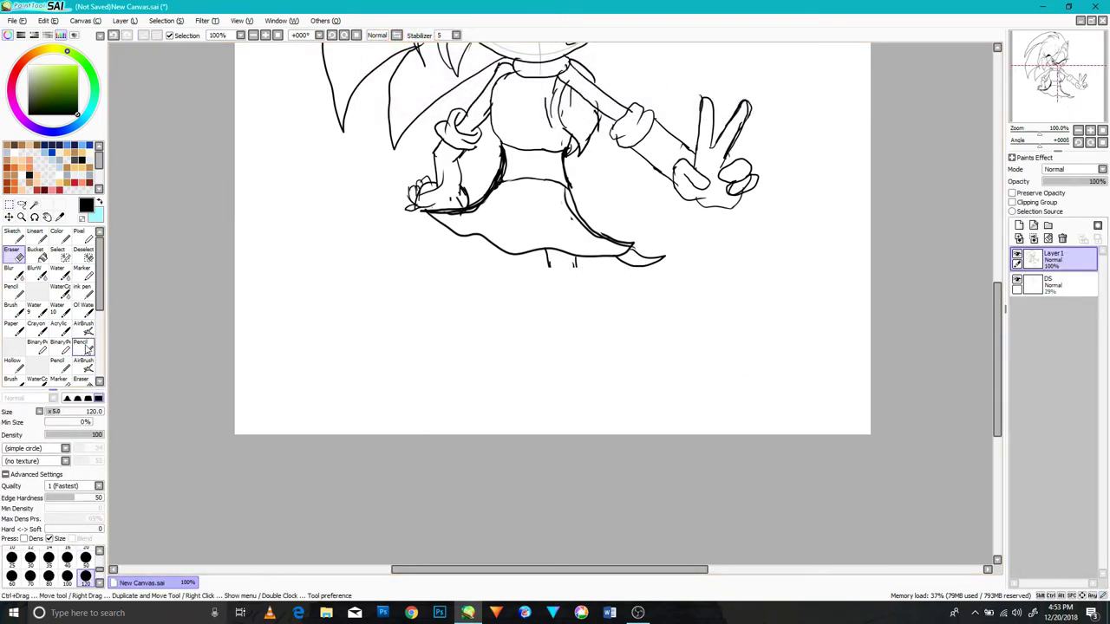
{"action": "left_click", "coordinate": [84, 351]}
{"action": "left_click", "coordinate": [16, 259]}
{"action": "left_click_drag", "start_coordinate": [574, 274], "coordinate": [547, 285]}
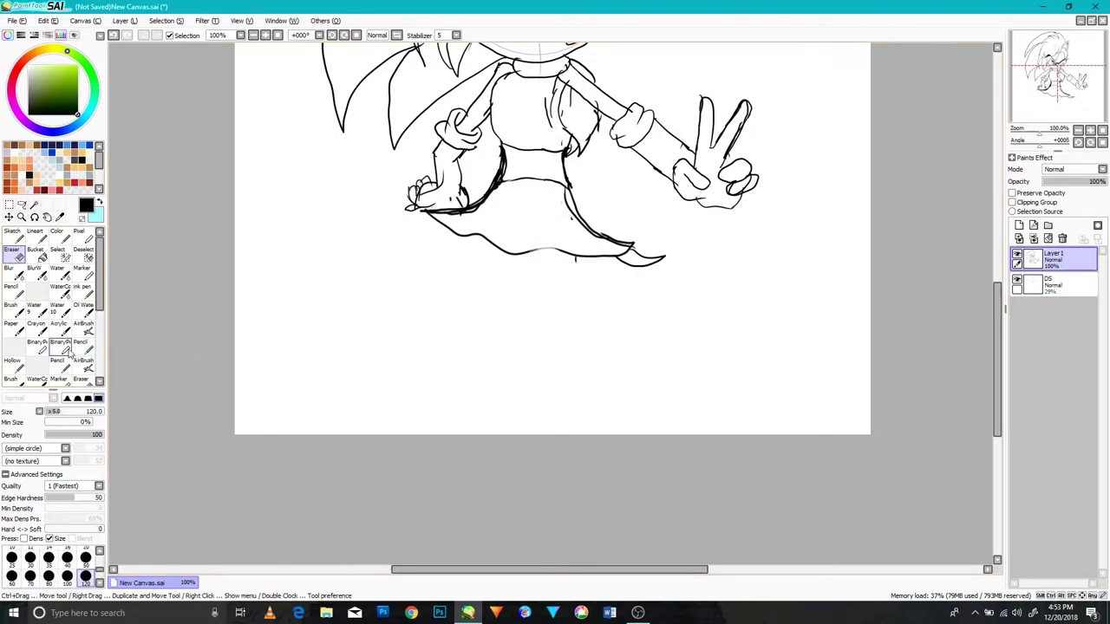
- Draw a new straight leg below the skirt with a folded boot cuff around it
{"action": "left_click", "coordinate": [84, 346]}
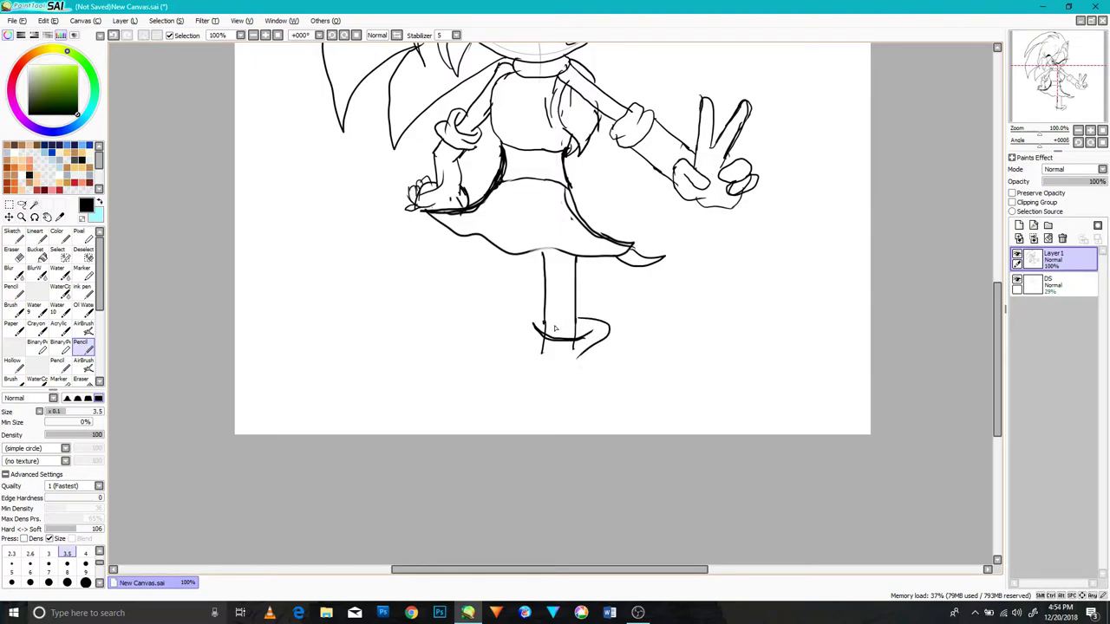
{"action": "key", "text": "ctrl+z"}
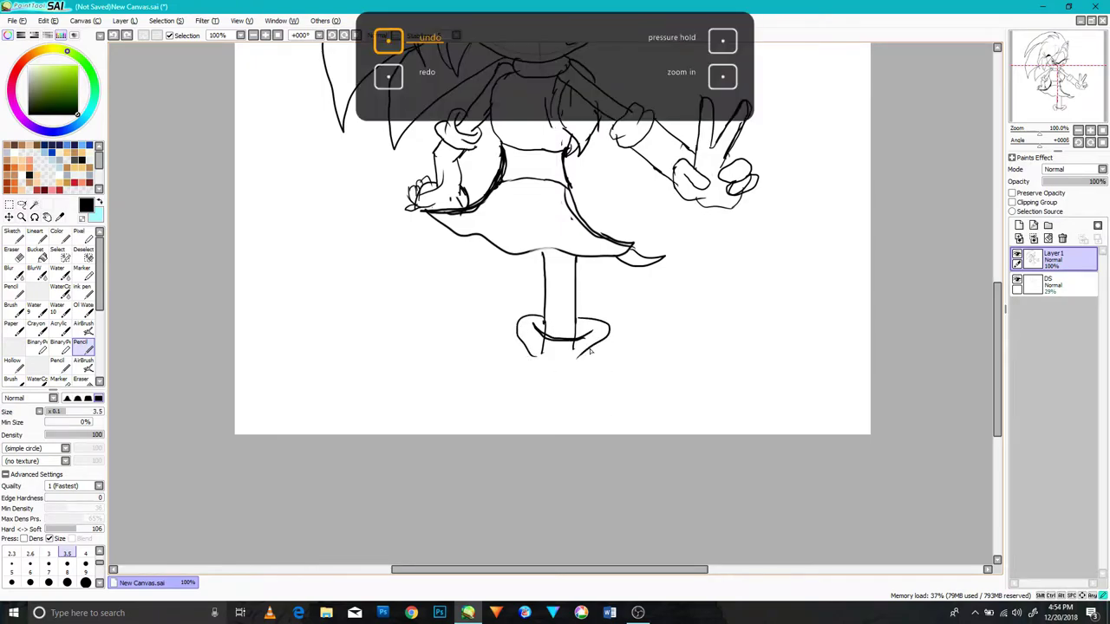
{"action": "left_click_drag", "start_coordinate": [592, 348], "coordinate": [573, 372]}
{"action": "left_click_drag", "start_coordinate": [522, 344], "coordinate": [527, 364]}
- Enlarge the canvas to a width of 1200 and a height of 1200
{"action": "scroll", "coordinate": [581, 370], "scroll_direction": "up", "scroll_amount": 5}
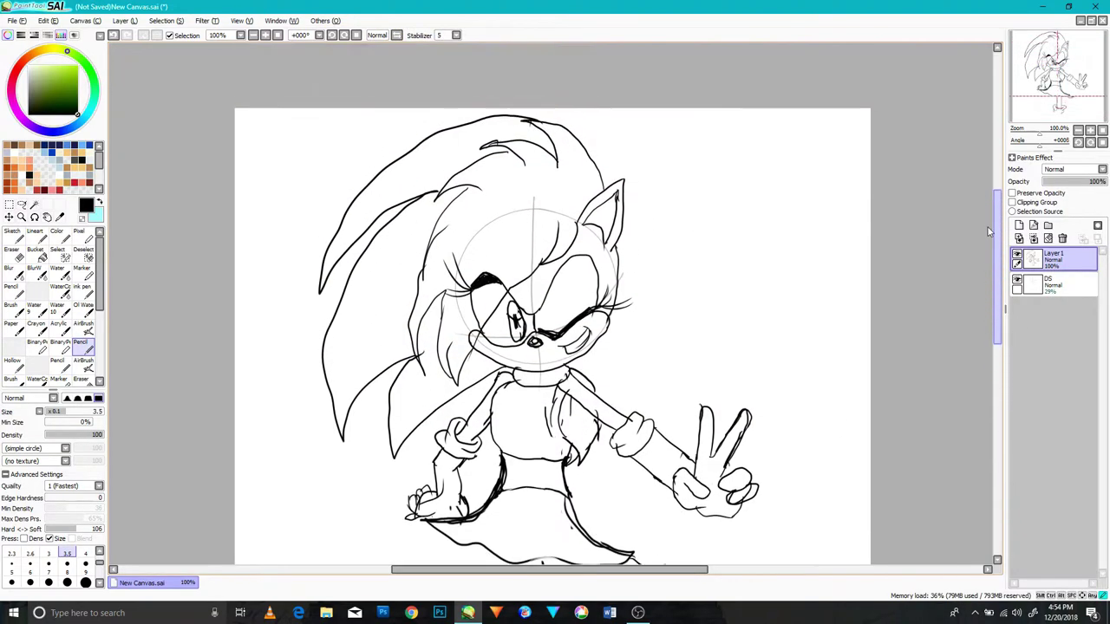
{"action": "left_click", "coordinate": [81, 20]}
{"action": "left_click", "coordinate": [82, 50]}
{"action": "left_click", "coordinate": [168, 111]}
{"action": "type", "text": "1200"}
{"action": "key", "text": "Return"}
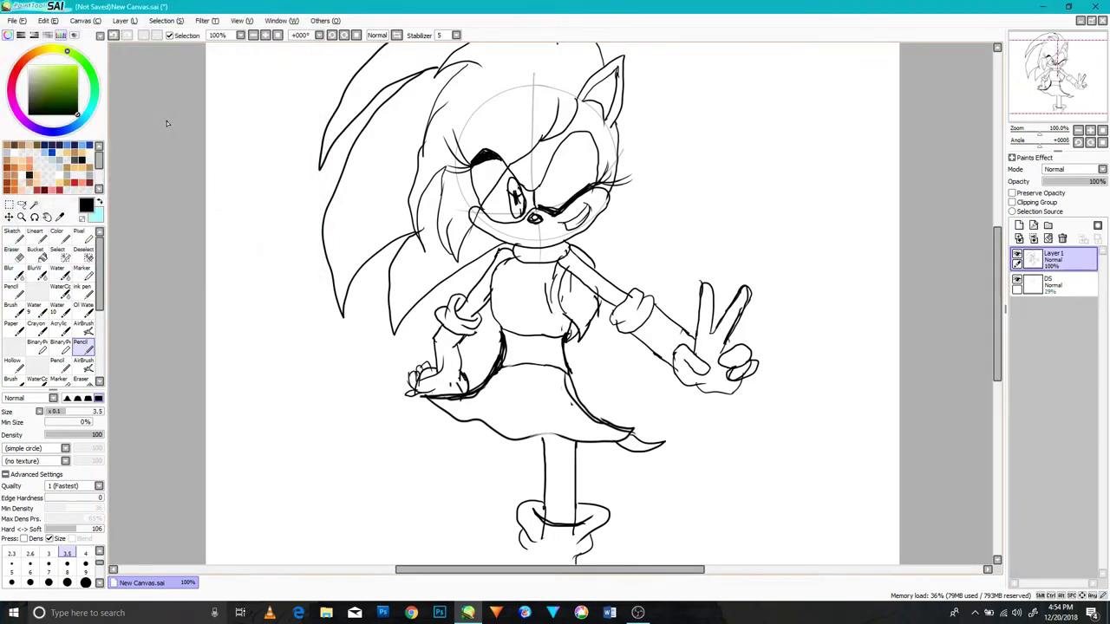
{"action": "left_click", "coordinate": [54, 20]}
{"action": "left_click", "coordinate": [83, 50]}
{"action": "type", "text": "1200"}
{"action": "left_click", "coordinate": [236, 258]}
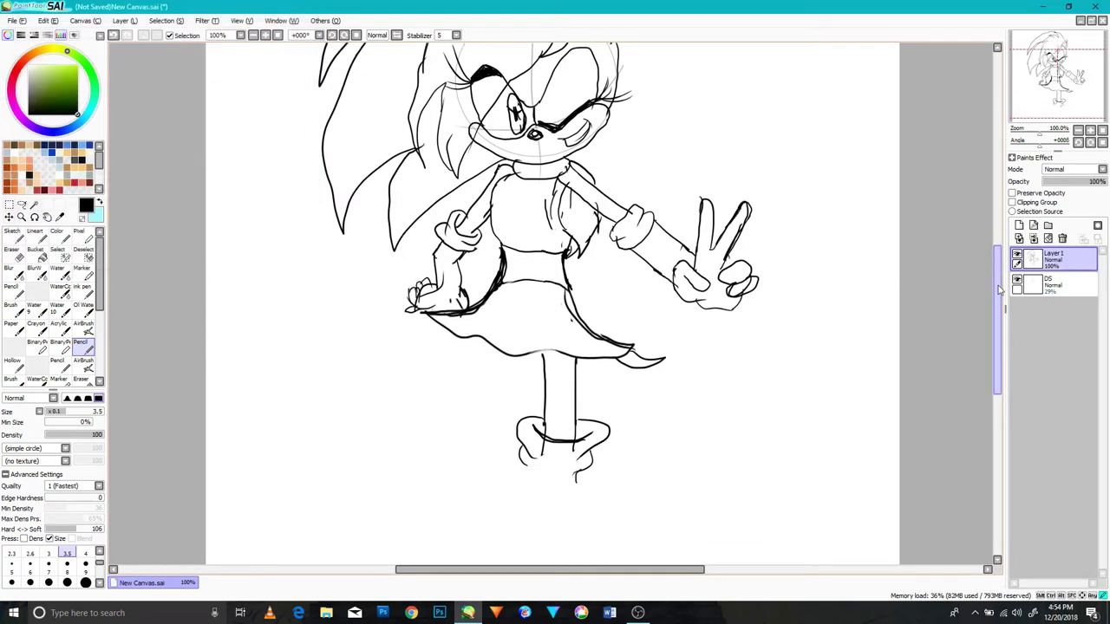
- Undo the slanted foot outline and draw a rounded toe cap below the boot shaft
{"action": "scroll", "coordinate": [999, 284], "scroll_direction": "down", "scroll_amount": 3}
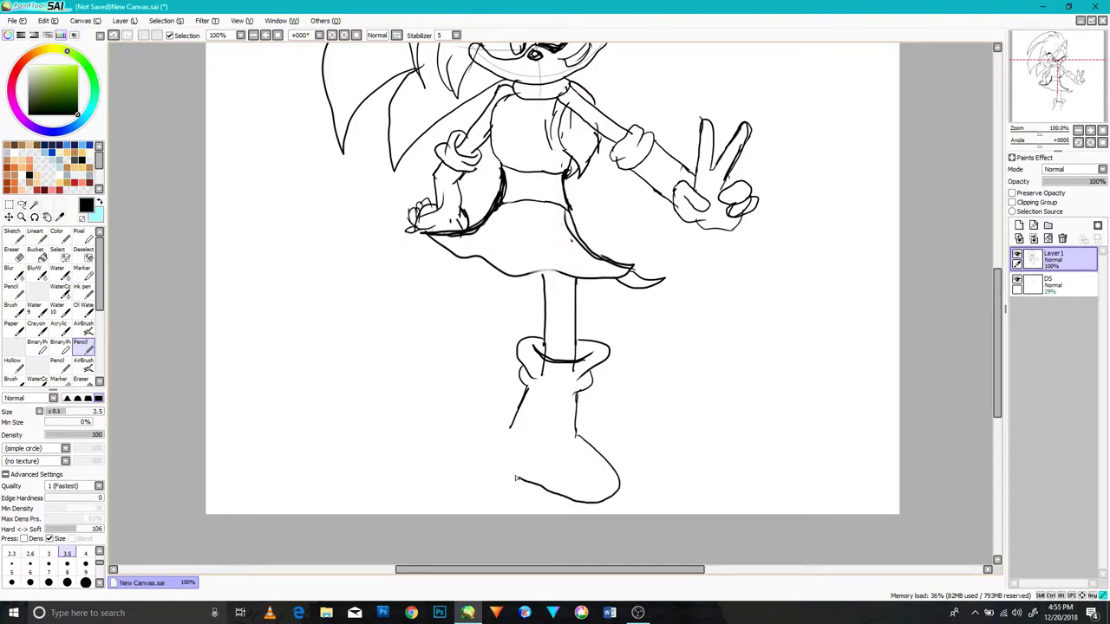
{"action": "key", "text": "ctrl+z"}
{"action": "left_click_drag", "start_coordinate": [545, 499], "coordinate": [612, 487]}
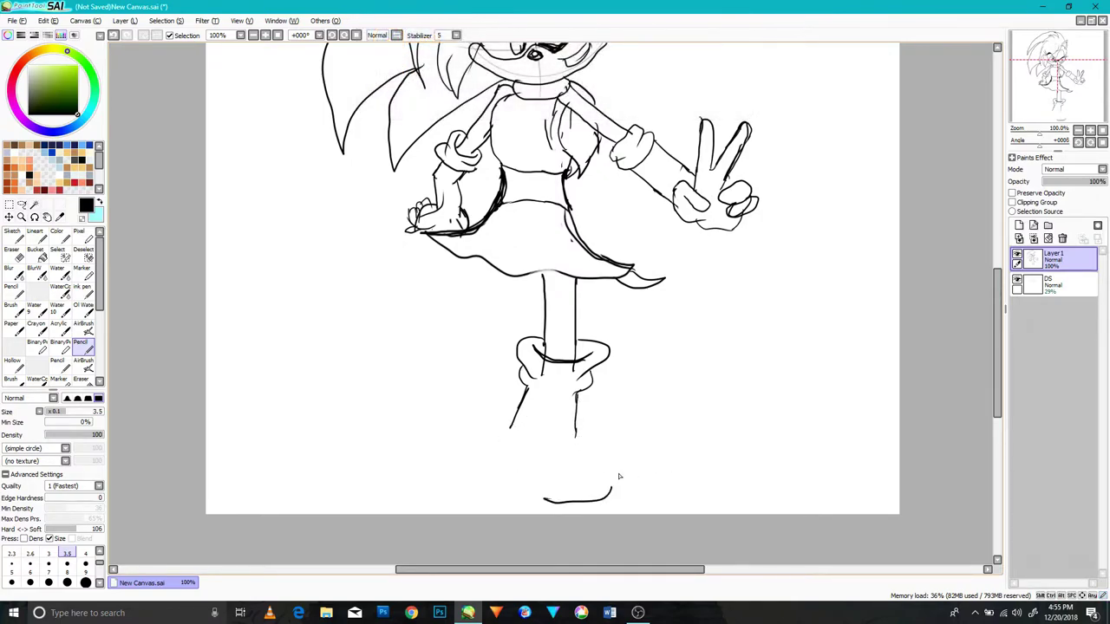
- Lasso the toe cap and widen it into a broad dome with Free Deform
{"action": "left_click", "coordinate": [21, 206]}
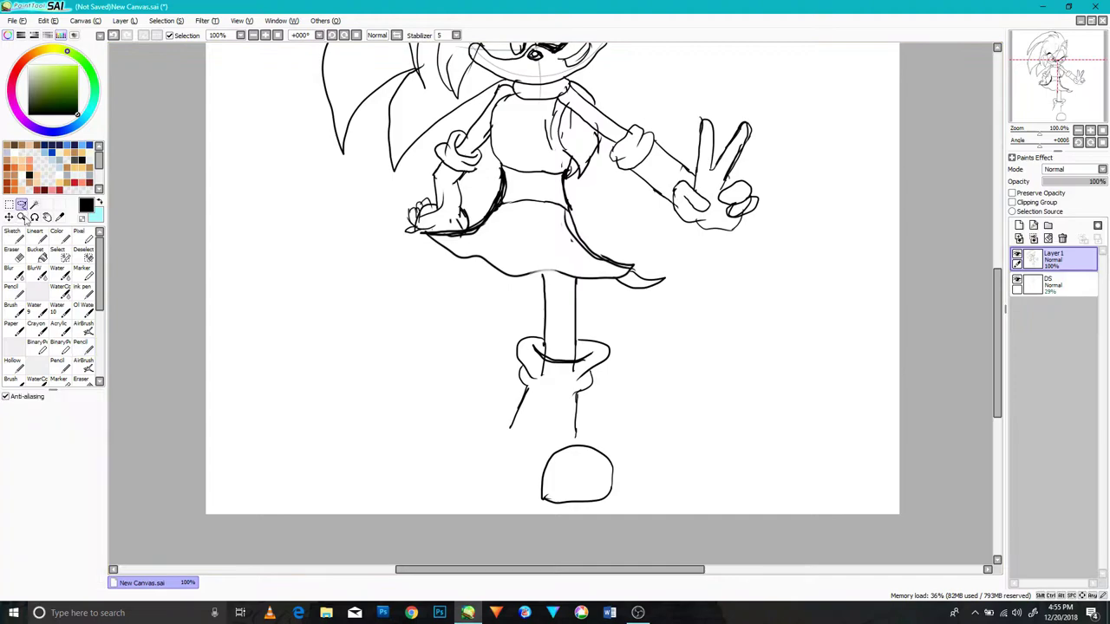
{"action": "left_click_drag", "start_coordinate": [523, 472], "coordinate": [616, 486]}
{"action": "key", "text": "ctrl+t"}
{"action": "left_click_drag", "start_coordinate": [540, 507], "coordinate": [528, 512]}
{"action": "left_click_drag", "start_coordinate": [541, 444], "coordinate": [530, 445]}
{"action": "mouse_move", "coordinate": [613, 444]}
{"action": "left_mouse_down"}
{"action": "mouse_move", "coordinate": [619, 438]}
{"action": "mouse_move", "coordinate": [611, 445]}
{"action": "left_mouse_up"}
{"action": "left_click_drag", "start_coordinate": [529, 446], "coordinate": [522, 453]}
{"action": "left_click_drag", "start_coordinate": [579, 485], "coordinate": [626, 481]}
{"action": "left_click_drag", "start_coordinate": [574, 479], "coordinate": [568, 482]}
{"action": "left_click_drag", "start_coordinate": [519, 513], "coordinate": [514, 513]}
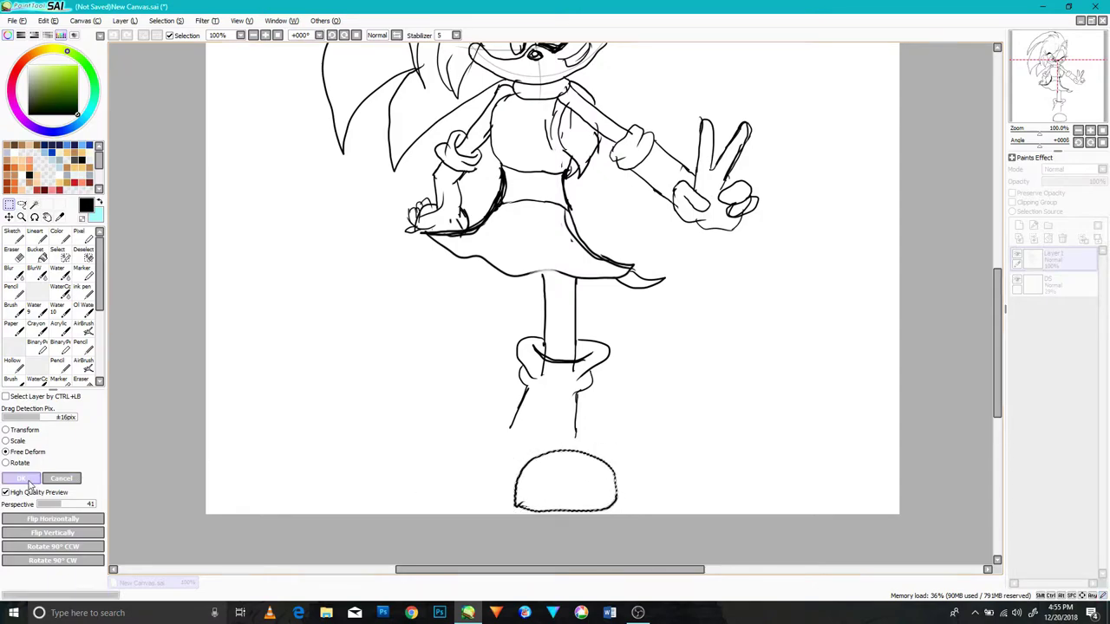
{"action": "left_click", "coordinate": [26, 479]}
{"action": "key", "text": "ctrl+d"}
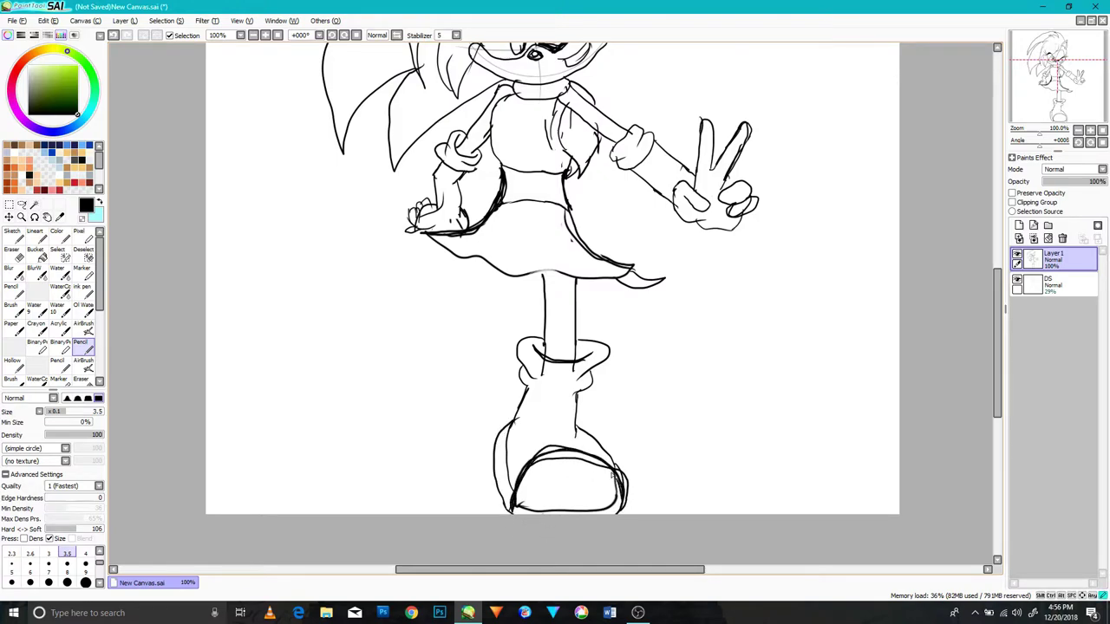
- Lasso the whole leg and boot and scale it down so it sits below the skirt and within the canvas
{"action": "left_click", "coordinate": [21, 204]}
{"action": "mouse_move", "coordinate": [629, 318]}
{"action": "left_mouse_down"}
{"action": "mouse_move", "coordinate": [486, 340]}
{"action": "mouse_move", "coordinate": [499, 311]}
{"action": "left_mouse_up"}
{"action": "key", "text": "ctrl+t"}
{"action": "left_click_drag", "start_coordinate": [629, 515], "coordinate": [602, 489]}
{"action": "mouse_move", "coordinate": [579, 469]}
{"action": "left_mouse_down"}
{"action": "mouse_move", "coordinate": [591, 462]}
{"action": "mouse_move", "coordinate": [614, 479]}
{"action": "mouse_move", "coordinate": [595, 459]}
{"action": "mouse_move", "coordinate": [561, 478]}
{"action": "left_mouse_up"}
{"action": "scroll", "coordinate": [587, 455], "scroll_direction": "down", "scroll_amount": 3}
{"action": "scroll", "coordinate": [588, 455], "scroll_direction": "up", "scroll_amount": 2}
{"action": "left_click", "coordinate": [31, 480]}
{"action": "left_click", "coordinate": [143, 35]}
- Erase the toe end of the boot with a size 120 eraser and redraw it with a smaller toe cap and rounded sole
{"action": "left_click", "coordinate": [13, 254]}
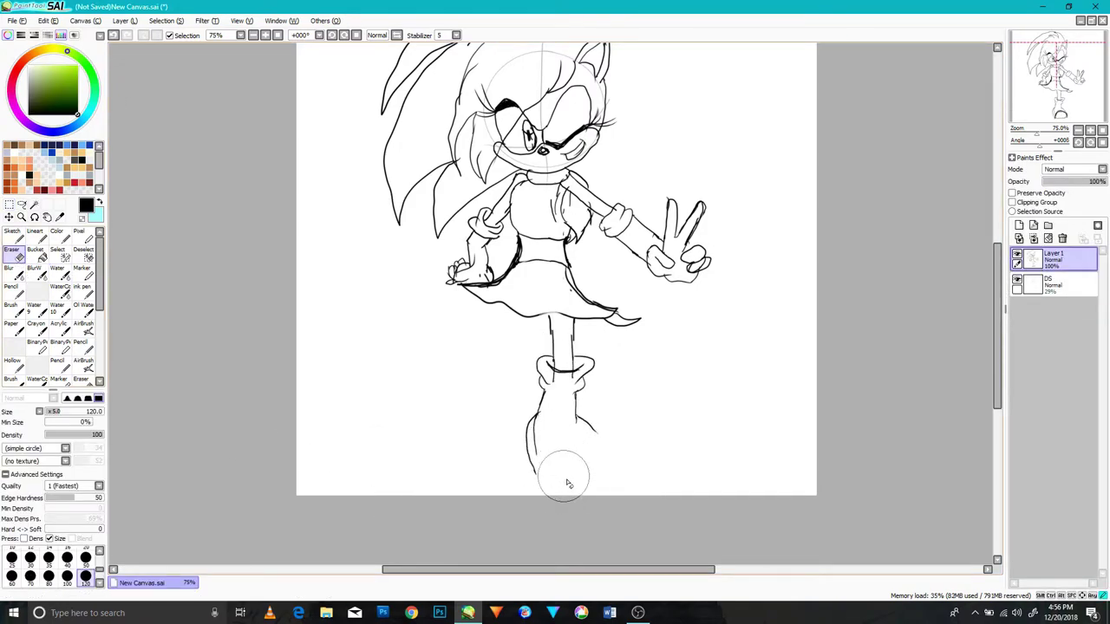
{"action": "left_click", "coordinate": [84, 346]}
{"action": "left_click_drag", "start_coordinate": [538, 416], "coordinate": [535, 452]}
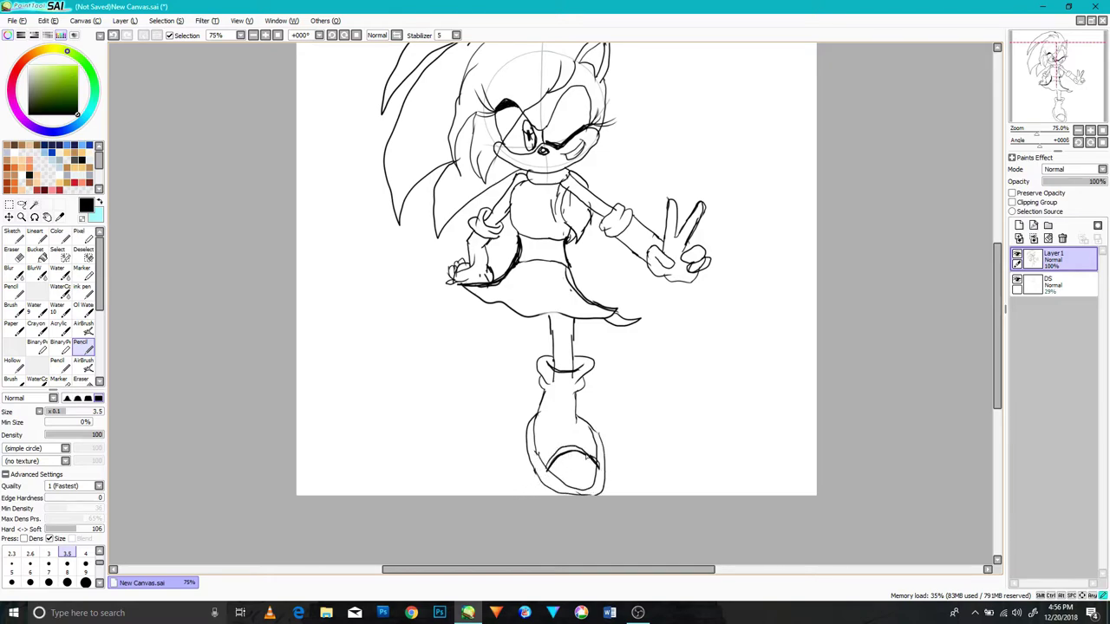
- Erase the top of the leg with the skirt hem above it and redraw the wavy hem and leg lines in pencil
{"action": "left_click", "coordinate": [22, 205]}
{"action": "left_click_drag", "start_coordinate": [516, 359], "coordinate": [521, 464]}
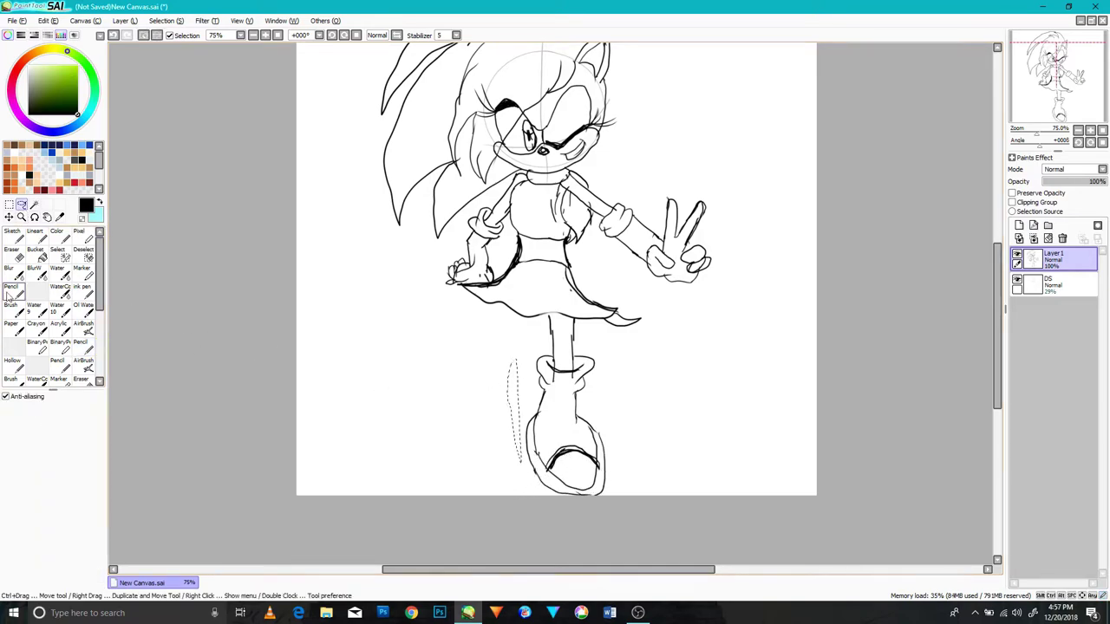
{"action": "left_click", "coordinate": [13, 254]}
{"action": "left_click", "coordinate": [144, 35]}
{"action": "left_click_drag", "start_coordinate": [553, 331], "coordinate": [560, 319]}
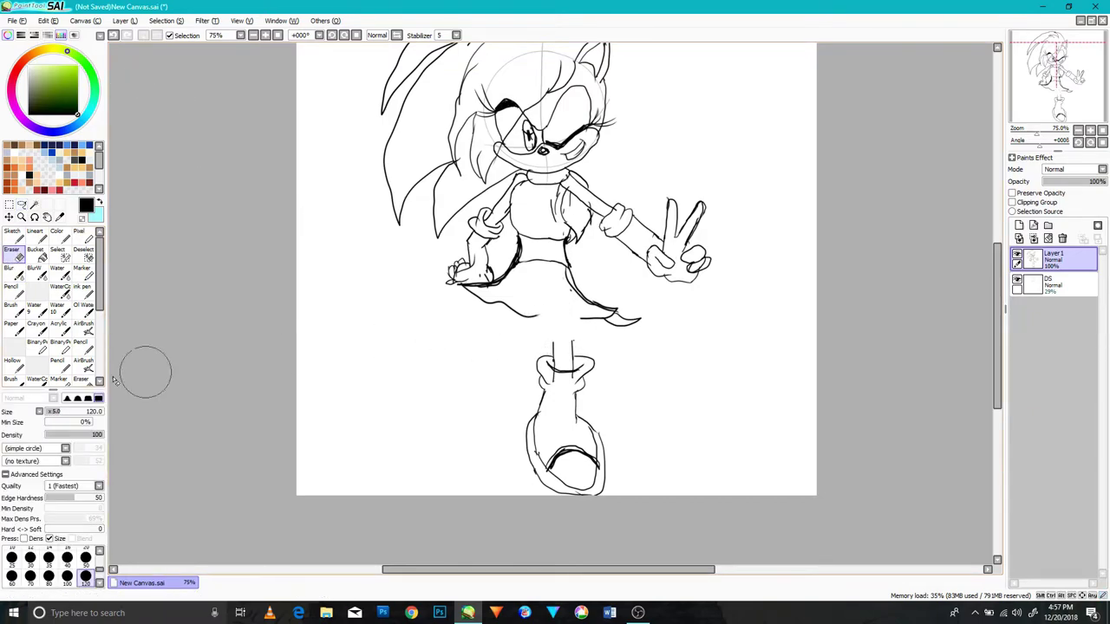
{"action": "left_click", "coordinate": [84, 346]}
{"action": "key", "text": "ctrl+plus"}
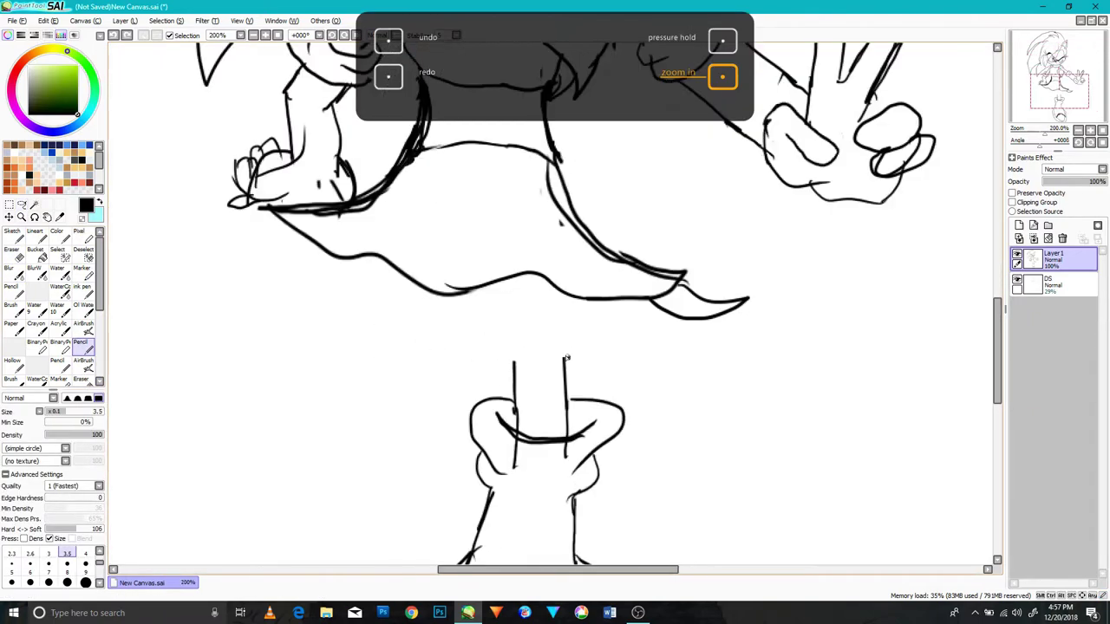
{"action": "mouse_move", "coordinate": [516, 278]}
{"action": "left_mouse_down"}
{"action": "mouse_move", "coordinate": [515, 365]}
{"action": "mouse_move", "coordinate": [497, 411]}
{"action": "left_mouse_up"}
- Duplicate the leg and boot onto a new layer beside the original and flip the copy horizontally
{"action": "scroll", "coordinate": [542, 336], "scroll_direction": "down", "scroll_amount": 4}
{"action": "left_click", "coordinate": [22, 206]}
{"action": "left_click_drag", "start_coordinate": [540, 334], "coordinate": [507, 369]}
{"action": "key", "text": "ctrl+c"}
{"action": "key", "text": "ctrl+v"}
{"action": "left_click_drag", "start_coordinate": [535, 417], "coordinate": [466, 408]}
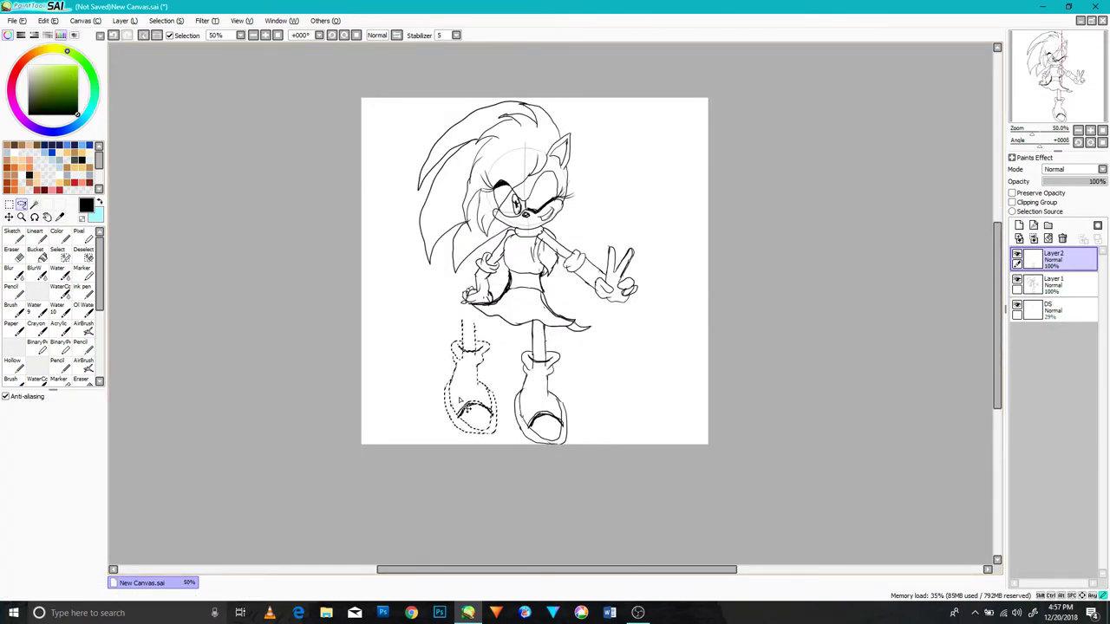
{"action": "double_click", "coordinate": [12, 205]}
{"action": "left_click", "coordinate": [609, 266]}
{"action": "left_click", "coordinate": [53, 519]}
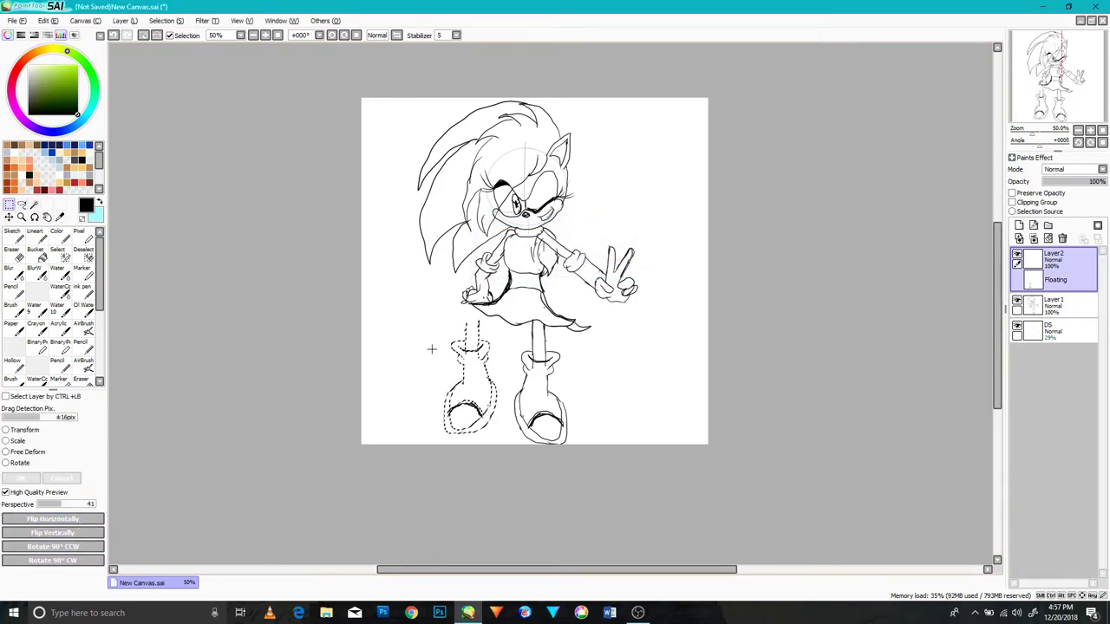
- Tilt the copied leg outward and position it under the skirt beside the first leg
{"action": "left_click_drag", "start_coordinate": [427, 359], "coordinate": [482, 411]}
{"action": "left_click_drag", "start_coordinate": [516, 334], "coordinate": [497, 312]}
{"action": "left_click_drag", "start_coordinate": [486, 449], "coordinate": [464, 448]}
{"action": "left_click", "coordinate": [23, 479]}
{"action": "left_click_drag", "start_coordinate": [665, 302], "coordinate": [620, 310]}
{"action": "scroll", "coordinate": [660, 307], "scroll_direction": "up", "scroll_amount": 1}
{"action": "left_click_drag", "start_coordinate": [578, 340], "coordinate": [641, 306]}
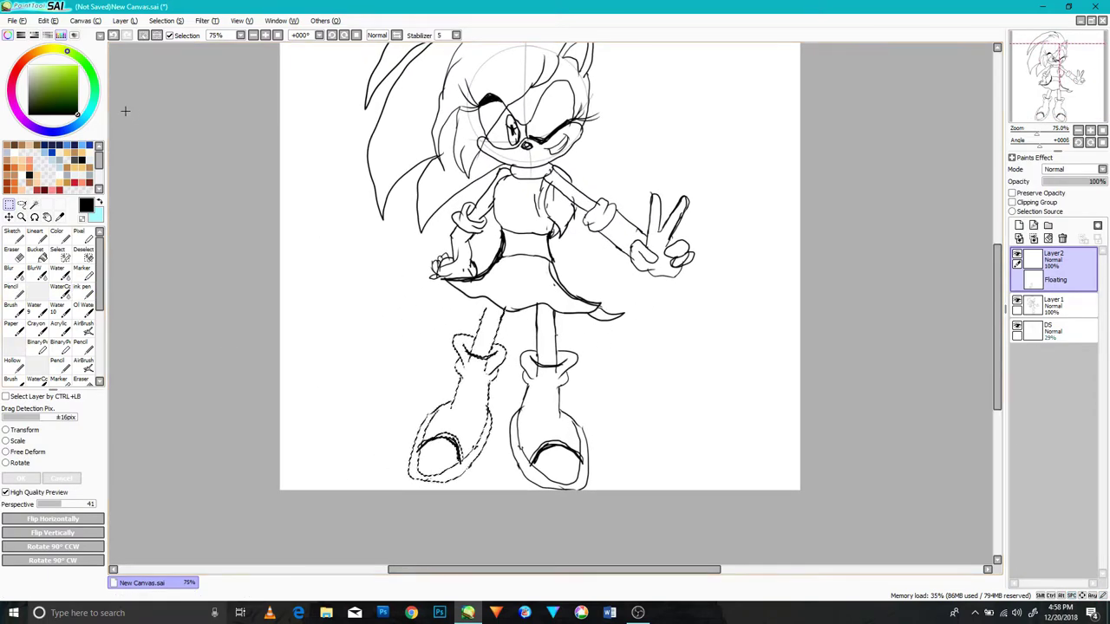
{"action": "left_click", "coordinate": [144, 37]}
{"action": "left_click", "coordinate": [83, 347]}
{"action": "left_click_drag", "start_coordinate": [336, 259], "coordinate": [332, 300]}
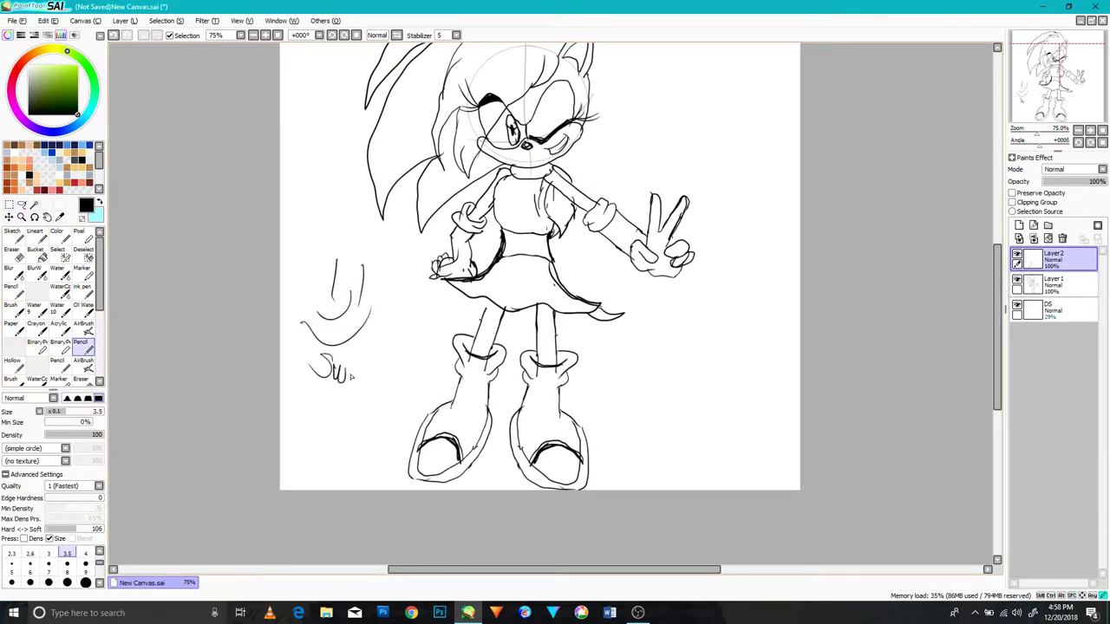
{"action": "key", "text": "ctrl+z"}
{"action": "key", "text": "ctrl+z"}
{"action": "key", "text": "ctrl+z"}
{"action": "key", "text": "ctrl+z"}
{"action": "key", "text": "ctrl+z"}
{"action": "key", "text": "ctrl+z"}
{"action": "key", "text": "ctrl+z"}
{"action": "key", "text": "ctrl+z"}
{"action": "key", "text": "ctrl+z"}
{"action": "key", "text": "ctrl+z"}
{"action": "key", "text": "ctrl+z"}
{"action": "key", "text": "ctrl+y"}
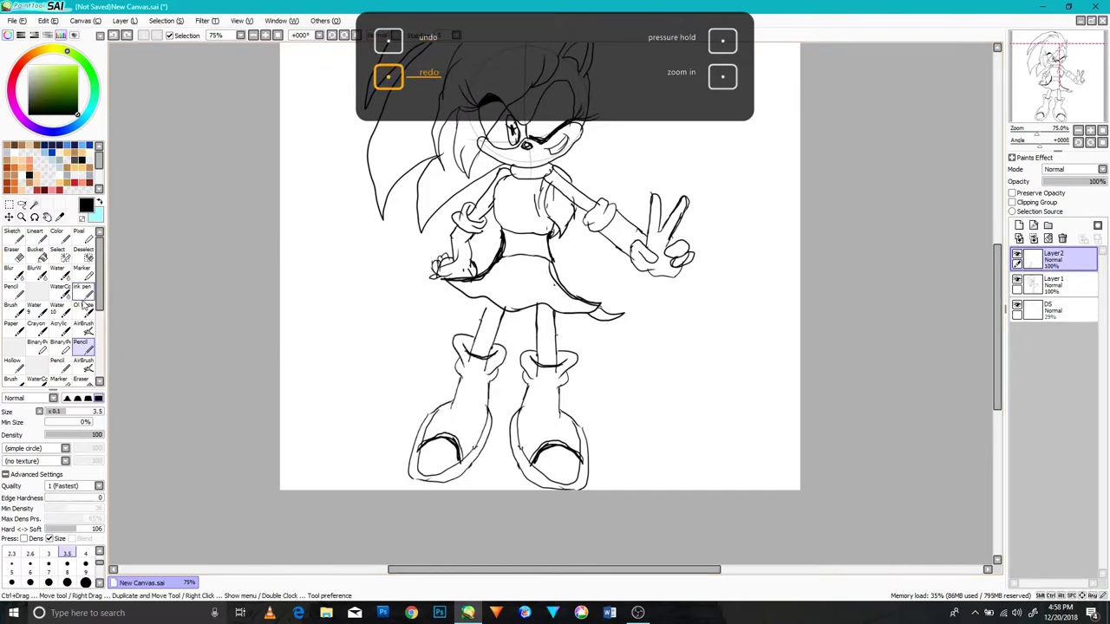
- Try extending the copied leg's lines up to the skirt hem
{"action": "left_click", "coordinate": [83, 292]}
{"action": "scroll", "coordinate": [487, 306], "scroll_direction": "up", "scroll_amount": 5}
{"action": "left_click_drag", "start_coordinate": [513, 259], "coordinate": [459, 409]}
{"action": "scroll", "coordinate": [590, 385], "scroll_direction": "down", "scroll_amount": 2}
- Erase the upper part of the copied leg on Layer2 with a size 30 eraser
{"action": "key", "text": "e"}
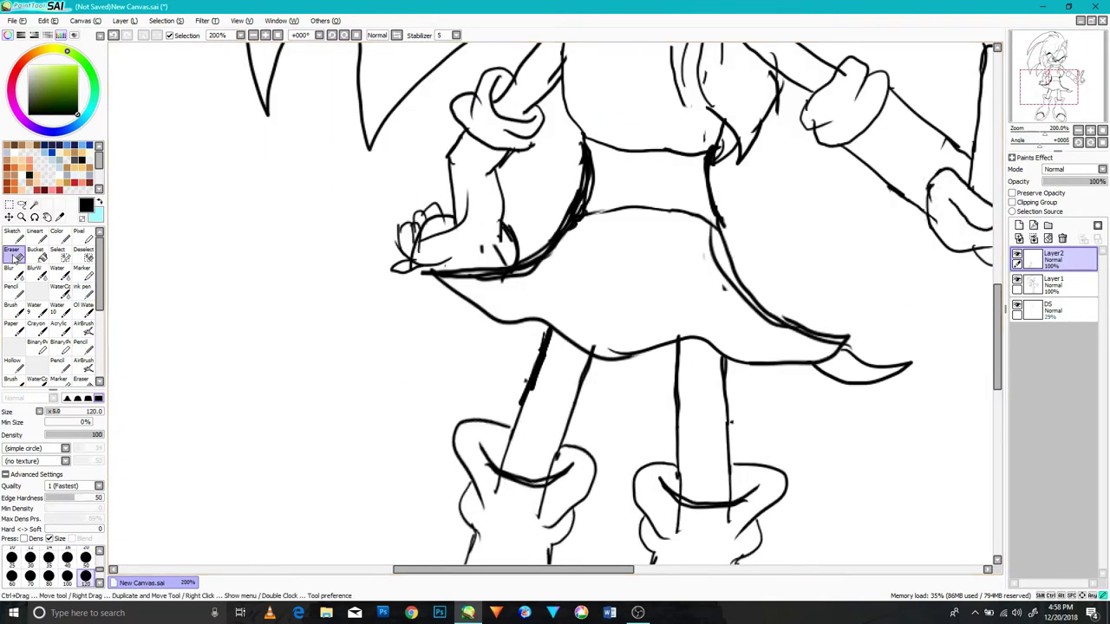
{"action": "key", "text": "bracketleft"}
{"action": "key", "text": "bracketleft"}
{"action": "key", "text": "bracketleft"}
{"action": "key", "text": "bracketleft"}
{"action": "key", "text": "bracketleft"}
{"action": "key", "text": "bracketleft"}
{"action": "left_click_drag", "start_coordinate": [548, 331], "coordinate": [523, 397]}
{"action": "mouse_move", "coordinate": [594, 352]}
{"action": "left_mouse_down"}
{"action": "mouse_move", "coordinate": [567, 348]}
{"action": "mouse_move", "coordinate": [595, 367]}
{"action": "left_mouse_up"}
- On Layer1, erase the rough skirt edges near both corners and redraw the right edge and the hem's left end
{"action": "left_click", "coordinate": [1049, 285]}
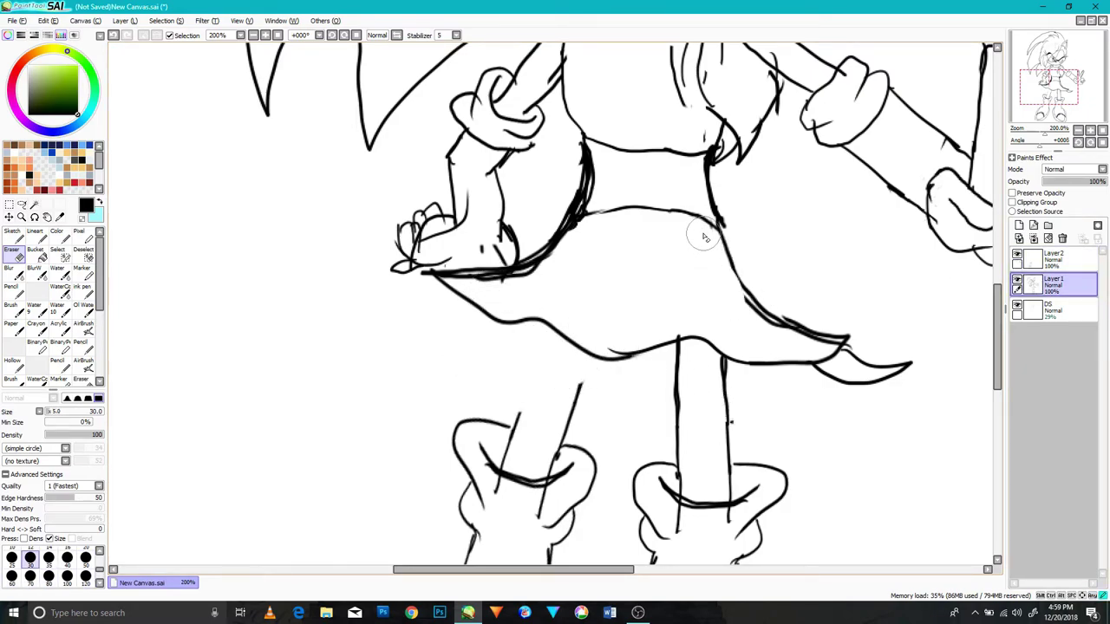
{"action": "left_click_drag", "start_coordinate": [525, 273], "coordinate": [529, 319]}
{"action": "mouse_move", "coordinate": [741, 284]}
{"action": "left_mouse_down"}
{"action": "mouse_move", "coordinate": [833, 324]}
{"action": "mouse_move", "coordinate": [823, 349]}
{"action": "mouse_move", "coordinate": [737, 264]}
{"action": "left_mouse_up"}
{"action": "left_click", "coordinate": [83, 347]}
{"action": "left_click_drag", "start_coordinate": [532, 318], "coordinate": [470, 333]}
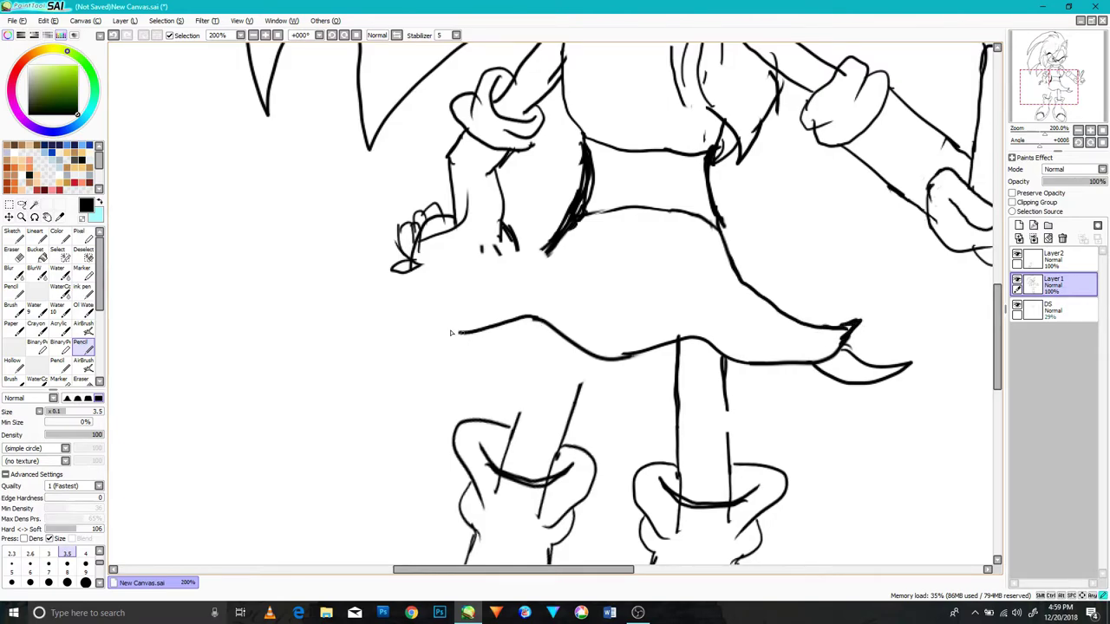
- Clean up the waist and skirt sides and redraw them with smooth edges flaring into pointed corners
{"action": "left_click", "coordinate": [13, 255]}
{"action": "mouse_move", "coordinate": [551, 240]}
{"action": "left_mouse_down"}
{"action": "mouse_move", "coordinate": [577, 169]}
{"action": "mouse_move", "coordinate": [583, 215]}
{"action": "mouse_move", "coordinate": [394, 308]}
{"action": "mouse_move", "coordinate": [422, 312]}
{"action": "left_mouse_up"}
{"action": "key", "text": "n"}
{"action": "key", "text": "e"}
{"action": "mouse_move", "coordinate": [779, 367]}
{"action": "left_mouse_down"}
{"action": "mouse_move", "coordinate": [830, 318]}
{"action": "mouse_move", "coordinate": [816, 325]}
{"action": "left_mouse_up"}
{"action": "key", "text": "n"}
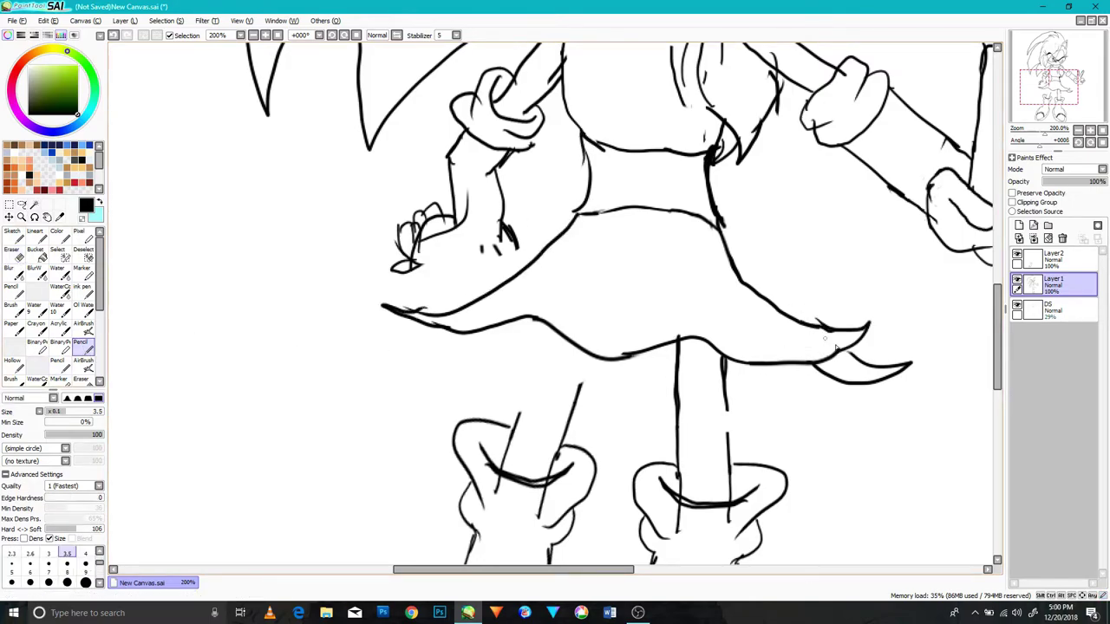
- Erase the bent arm with its cuff and hand, along with the adjoining chest outline
{"action": "key", "text": "e"}
{"action": "mouse_move", "coordinate": [382, 308]}
{"action": "left_mouse_down"}
{"action": "mouse_move", "coordinate": [515, 235]}
{"action": "mouse_move", "coordinate": [460, 217]}
{"action": "left_mouse_up"}
{"action": "left_click_drag", "start_coordinate": [631, 219], "coordinate": [635, 331]}
{"action": "mouse_move", "coordinate": [537, 205]}
{"action": "left_mouse_down"}
{"action": "mouse_move", "coordinate": [528, 186]}
{"action": "mouse_move", "coordinate": [473, 212]}
{"action": "mouse_move", "coordinate": [513, 356]}
{"action": "mouse_move", "coordinate": [512, 171]}
{"action": "left_mouse_up"}
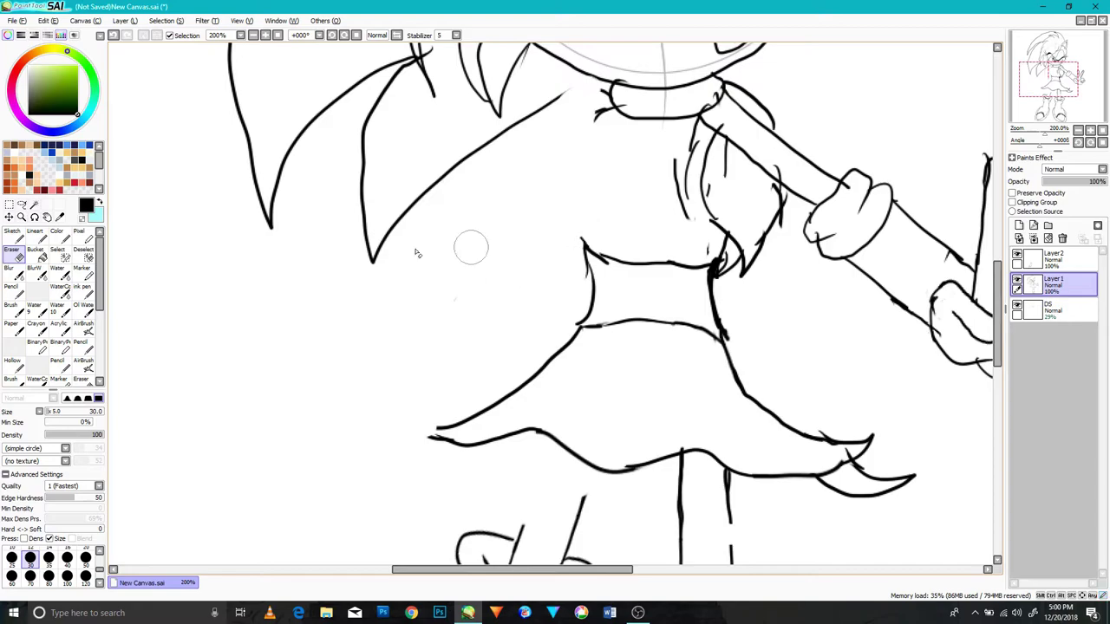
- Redraw the shoulder line and rounded chest outline in pencil, and add a pointed tip to the skirt's left corner
{"action": "key", "text": "n"}
{"action": "mouse_move", "coordinate": [612, 106]}
{"action": "left_mouse_down"}
{"action": "mouse_move", "coordinate": [607, 214]}
{"action": "mouse_move", "coordinate": [592, 226]}
{"action": "mouse_move", "coordinate": [611, 102]}
{"action": "left_mouse_up"}
{"action": "key", "text": "ctrl+z"}
{"action": "mouse_move", "coordinate": [584, 247]}
{"action": "left_mouse_down"}
{"action": "mouse_move", "coordinate": [573, 227]}
{"action": "mouse_move", "coordinate": [577, 132]}
{"action": "left_mouse_up"}
{"action": "left_click_drag", "start_coordinate": [673, 238], "coordinate": [694, 233]}
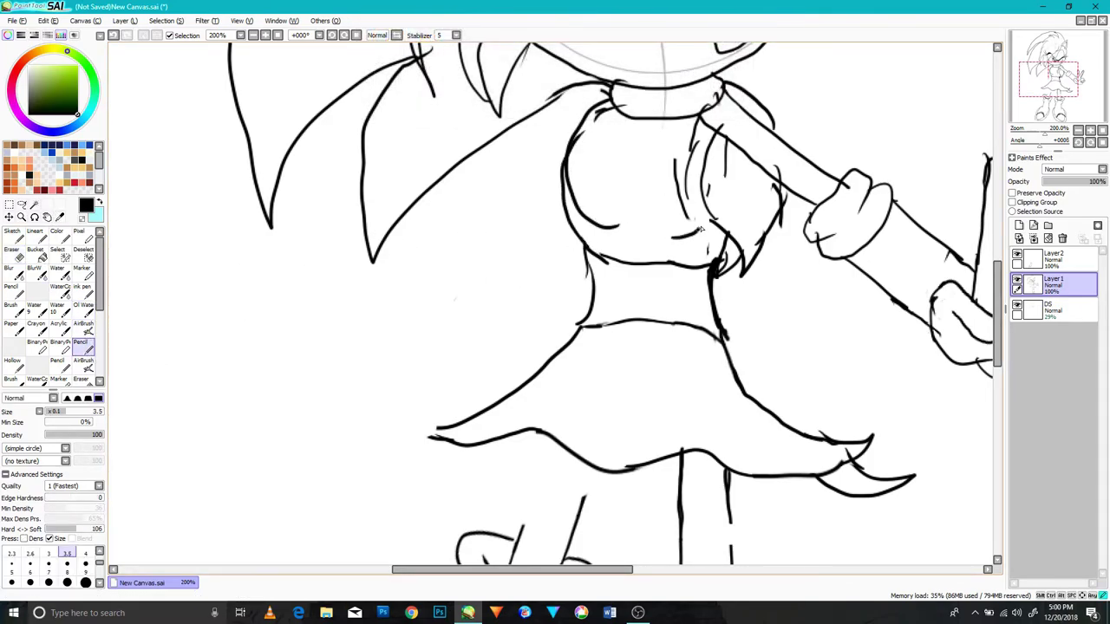
{"action": "left_click_drag", "start_coordinate": [443, 423], "coordinate": [452, 435]}
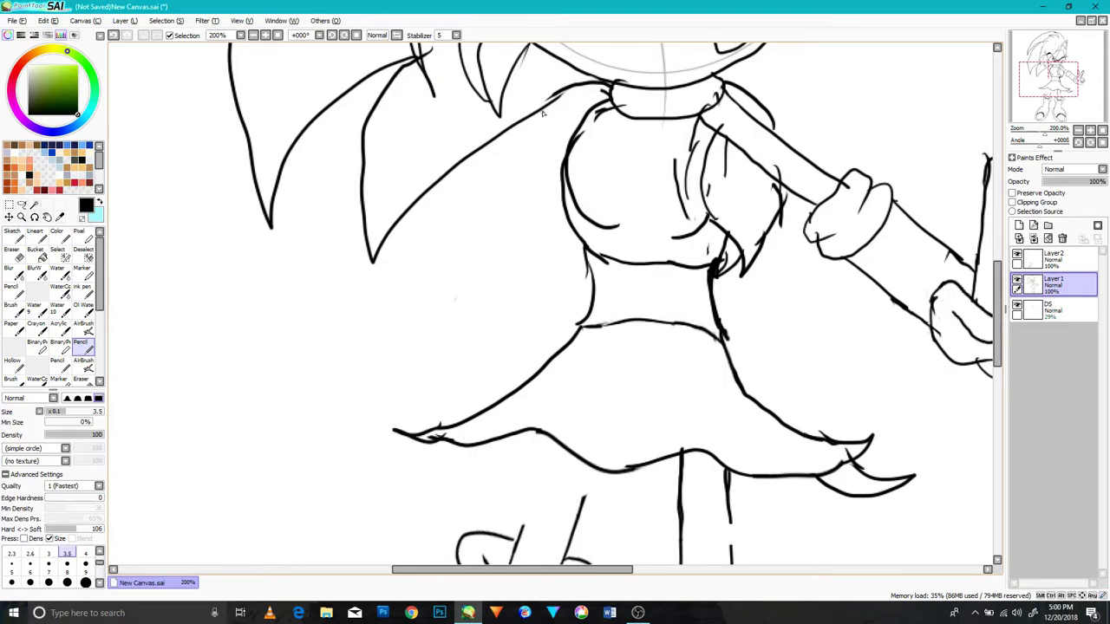
- Draw a new lowered arm with a folded cuff, a long forearm and a hand at the skirt's left corner
{"action": "left_click_drag", "start_coordinate": [611, 84], "coordinate": [538, 148]}
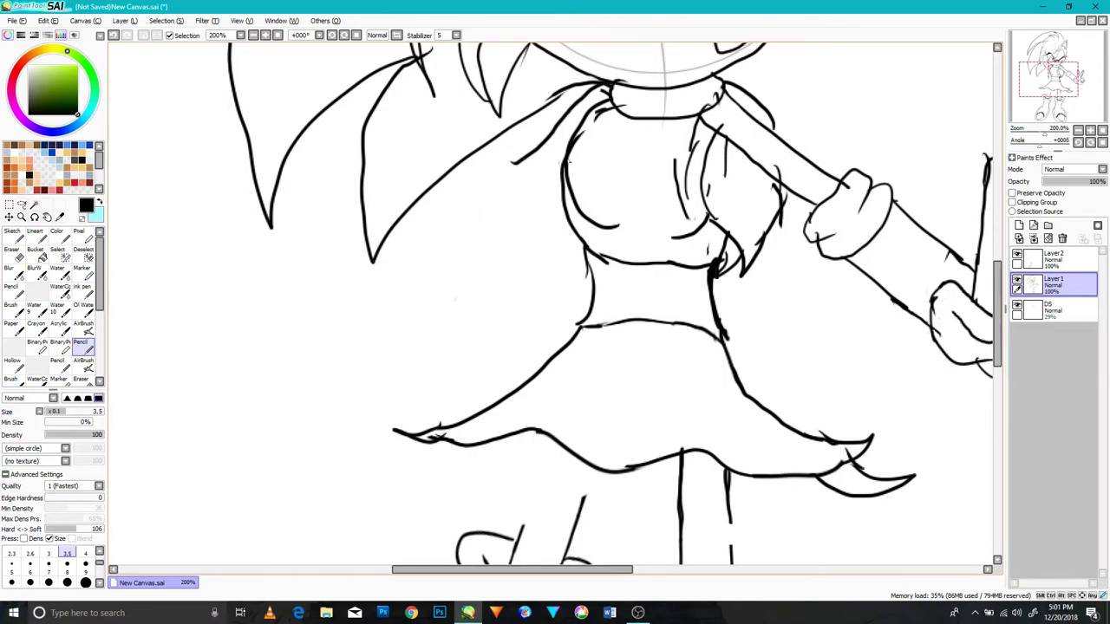
{"action": "mouse_move", "coordinate": [530, 225]}
{"action": "left_mouse_down"}
{"action": "mouse_move", "coordinate": [487, 180]}
{"action": "mouse_move", "coordinate": [523, 246]}
{"action": "mouse_move", "coordinate": [506, 178]}
{"action": "mouse_move", "coordinate": [463, 236]}
{"action": "left_mouse_up"}
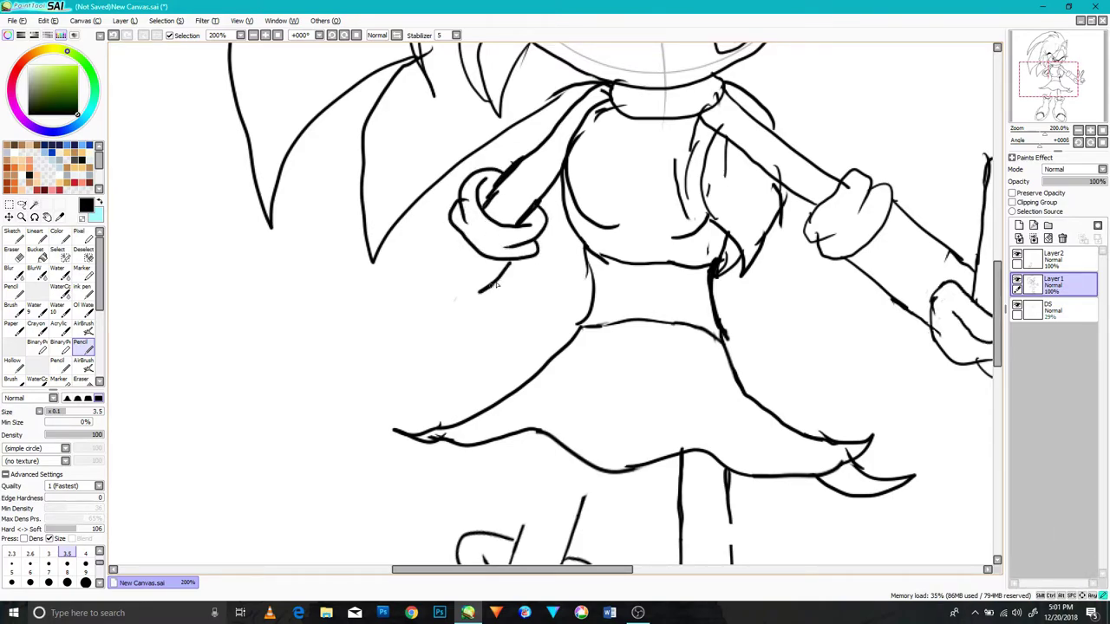
{"action": "mouse_move", "coordinate": [453, 212]}
{"action": "left_mouse_down"}
{"action": "mouse_move", "coordinate": [402, 286]}
{"action": "mouse_move", "coordinate": [367, 414]}
{"action": "left_mouse_up"}
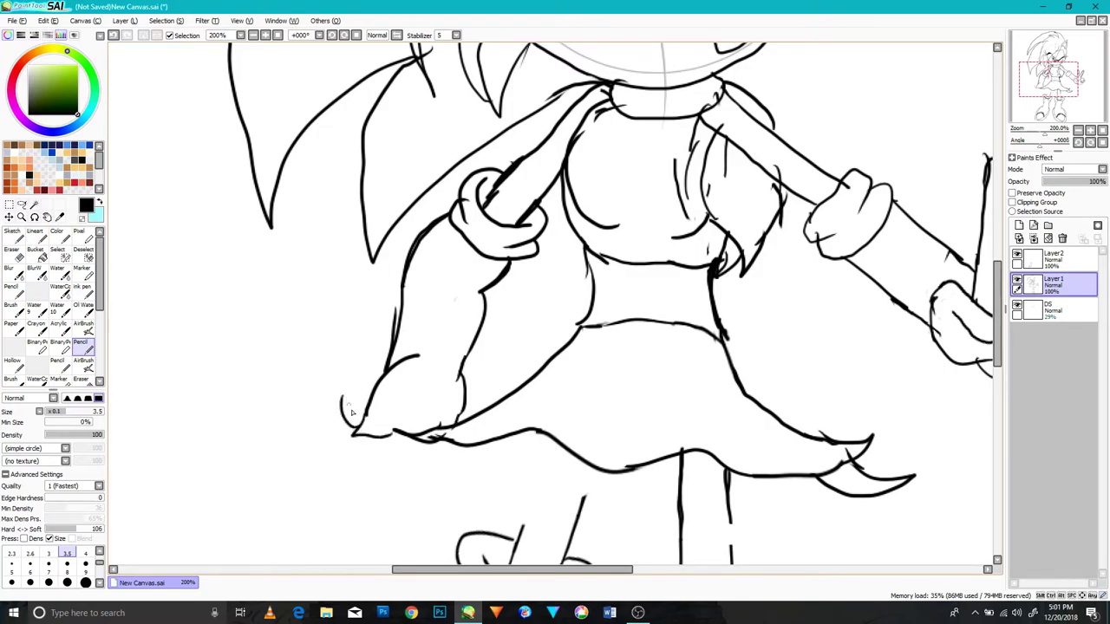
- Erase the skirt corner overlapping the lowered hand and redraw it as a longer tip extending beneath the hand
{"action": "left_click", "coordinate": [11, 251]}
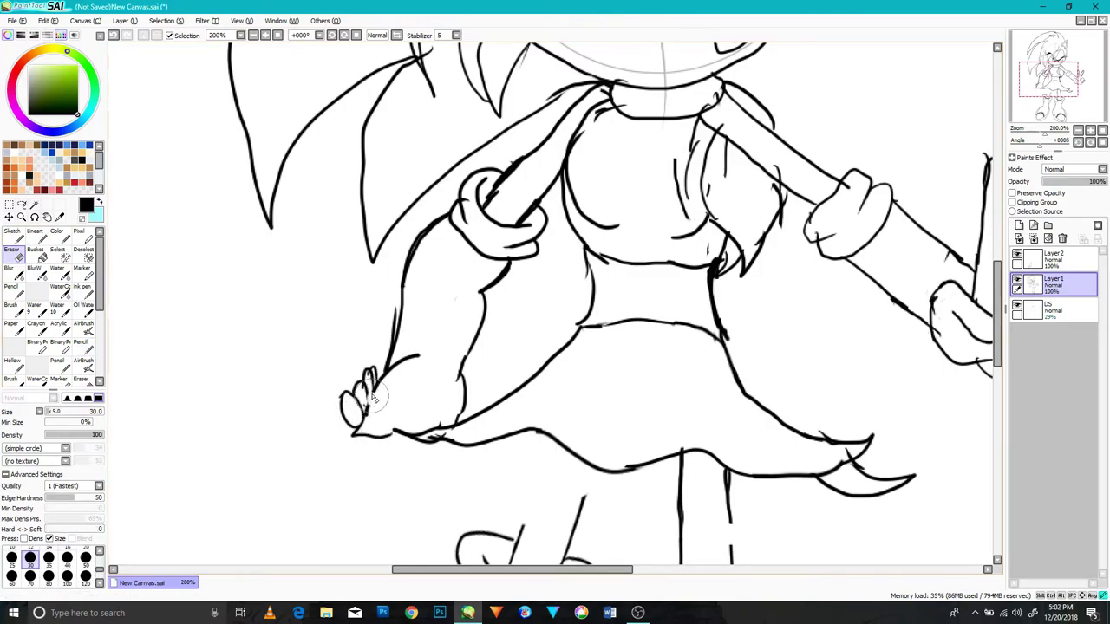
{"action": "left_click_drag", "start_coordinate": [372, 433], "coordinate": [448, 416]}
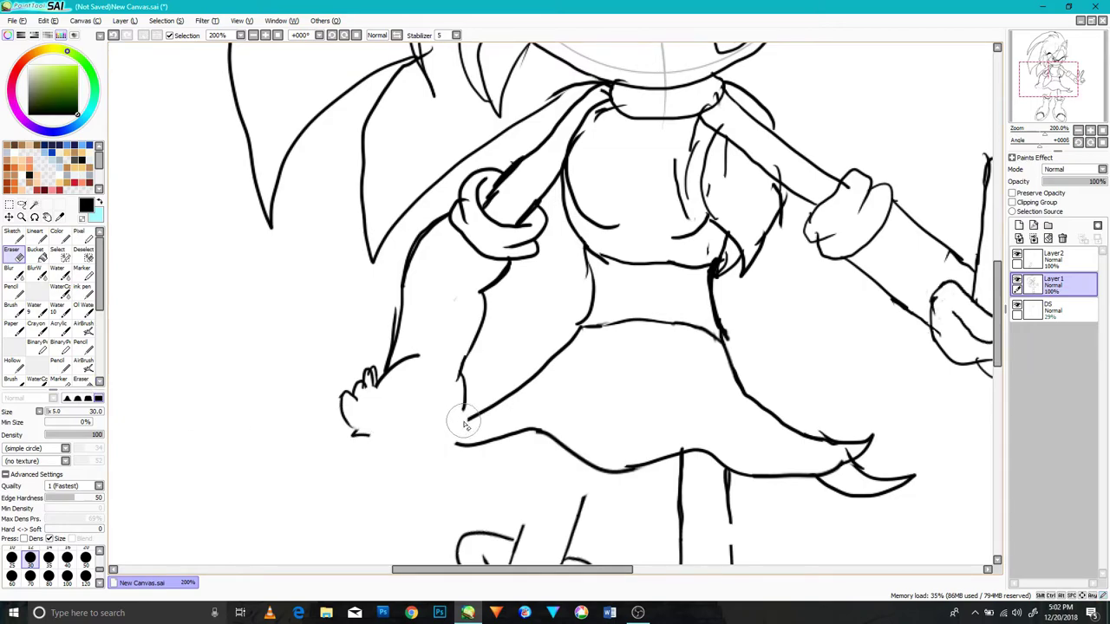
{"action": "left_click", "coordinate": [82, 347]}
{"action": "left_click_drag", "start_coordinate": [373, 459], "coordinate": [462, 442]}
{"action": "left_click", "coordinate": [12, 252]}
{"action": "left_click", "coordinate": [83, 347]}
{"action": "mouse_move", "coordinate": [380, 446]}
{"action": "left_mouse_down"}
{"action": "mouse_move", "coordinate": [384, 460]}
{"action": "mouse_move", "coordinate": [359, 459]}
{"action": "mouse_move", "coordinate": [410, 462]}
{"action": "left_mouse_up"}
{"action": "left_click_drag", "start_coordinate": [505, 401], "coordinate": [581, 338]}
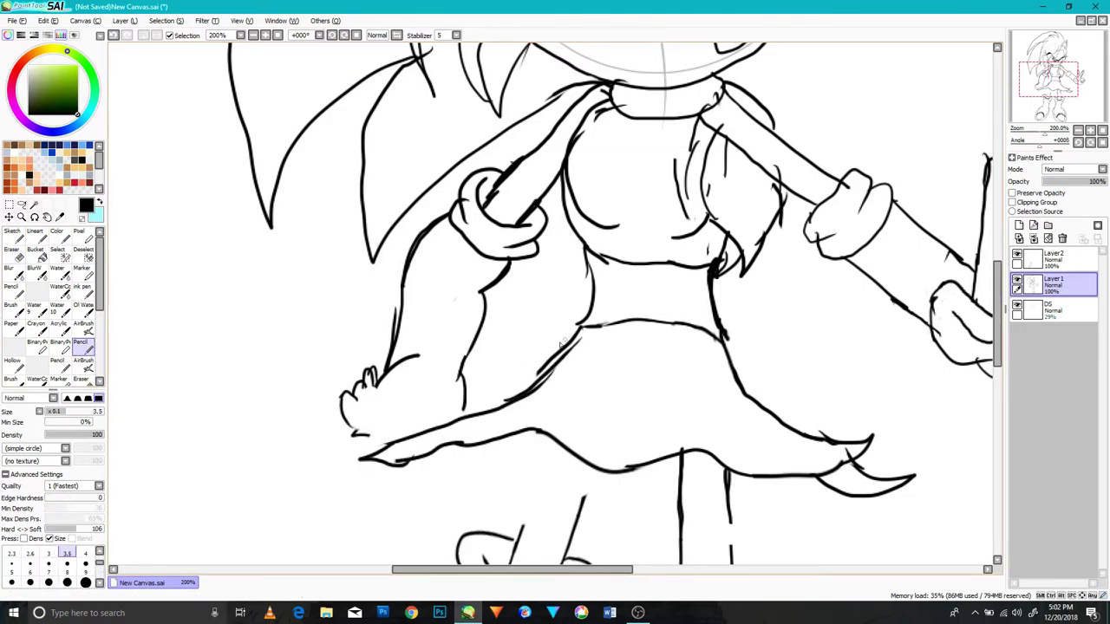
- Join the leg lines up to the skirt hem, erase the lowered hand's fingers and shorten the skirt tip
{"action": "left_click_drag", "start_coordinate": [524, 527], "coordinate": [564, 447]}
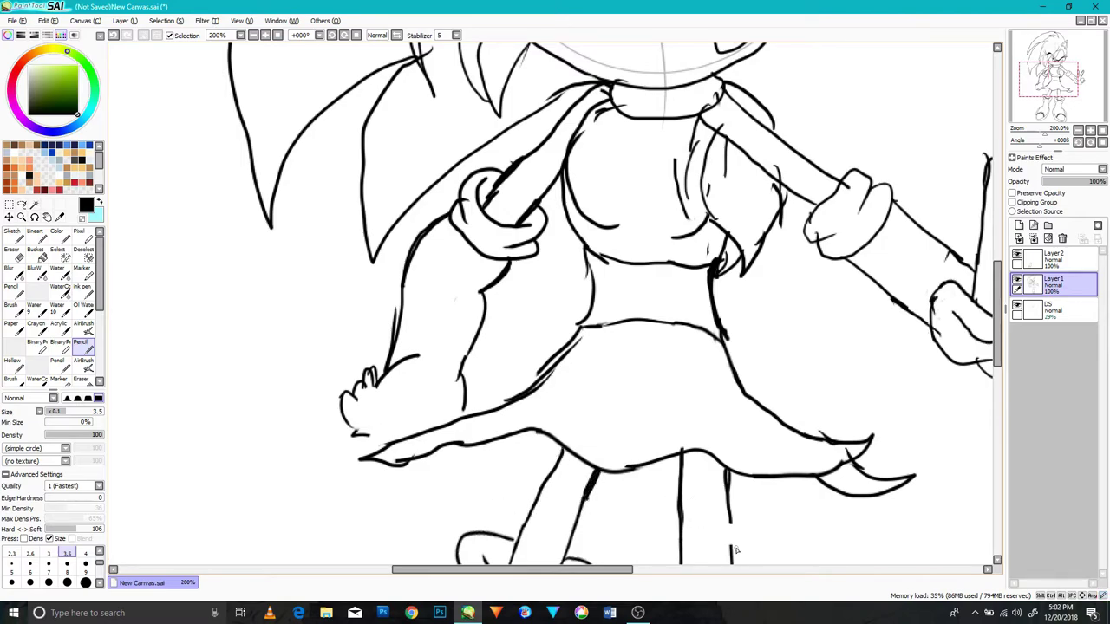
{"action": "key", "text": "e"}
{"action": "mouse_move", "coordinate": [441, 396]}
{"action": "left_mouse_down"}
{"action": "mouse_move", "coordinate": [349, 382]}
{"action": "mouse_move", "coordinate": [388, 458]}
{"action": "left_mouse_up"}
{"action": "key", "text": "n"}
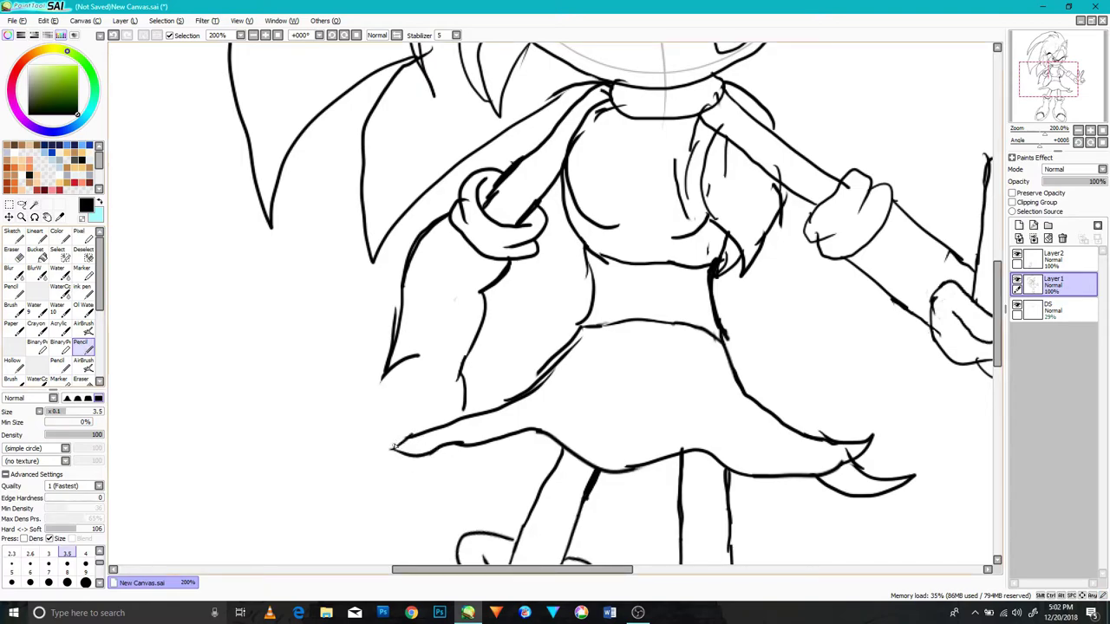
- Replace the skirt's left side with a flatter hem and a smooth side edge sweeping out to a pointed corner
{"action": "mouse_move", "coordinate": [564, 449]}
{"action": "left_mouse_down"}
{"action": "mouse_move", "coordinate": [419, 437]}
{"action": "mouse_move", "coordinate": [520, 383]}
{"action": "left_mouse_up"}
{"action": "left_click", "coordinate": [14, 254]}
{"action": "left_click_drag", "start_coordinate": [541, 430], "coordinate": [418, 449]}
{"action": "left_click_drag", "start_coordinate": [515, 397], "coordinate": [512, 387]}
{"action": "left_click_drag", "start_coordinate": [404, 443], "coordinate": [498, 409]}
{"action": "left_click_drag", "start_coordinate": [587, 347], "coordinate": [503, 412]}
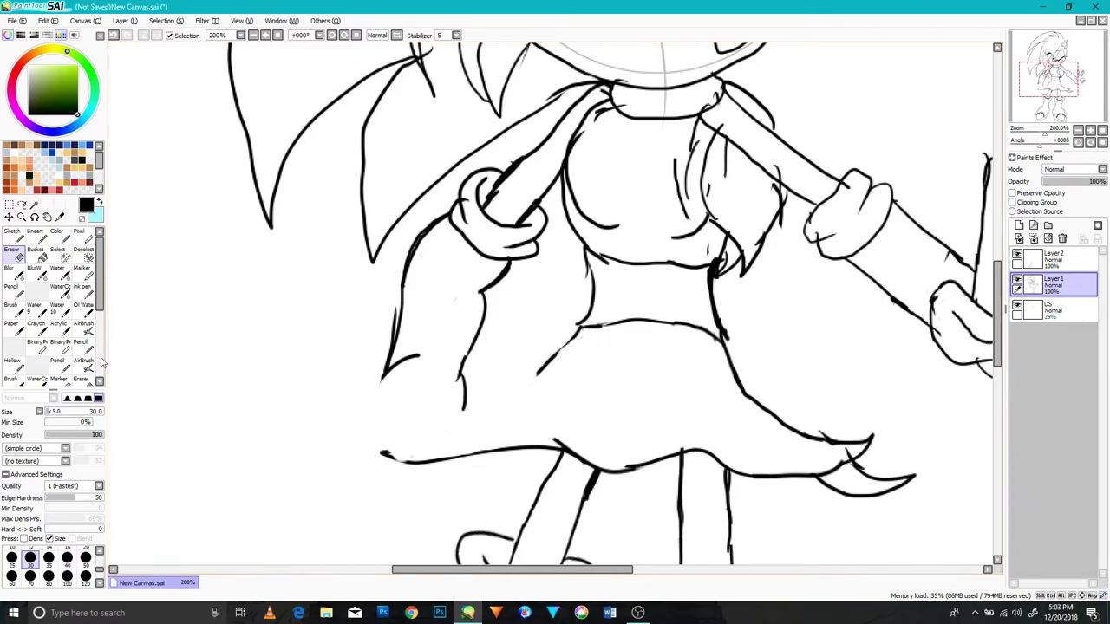
{"action": "key", "text": "n"}
{"action": "mouse_move", "coordinate": [576, 328]}
{"action": "left_mouse_down"}
{"action": "mouse_move", "coordinate": [413, 464]}
{"action": "mouse_move", "coordinate": [368, 453]}
{"action": "left_mouse_up"}
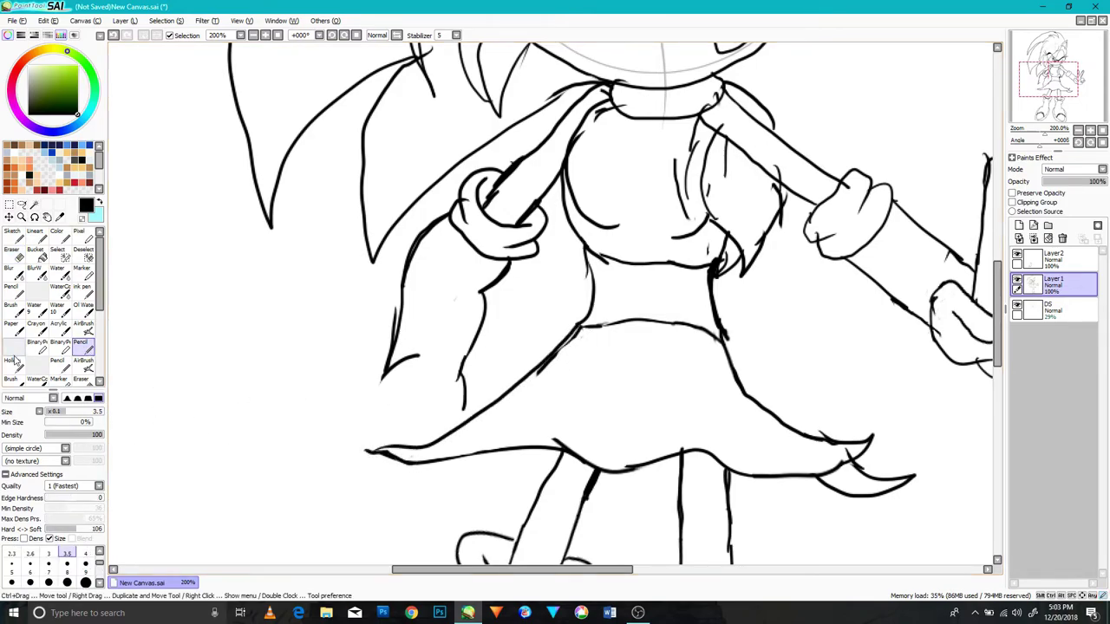
- Draw the palm and curled fingers of the lowered hand gripping the skirt's left corner
{"action": "left_click_drag", "start_coordinate": [460, 370], "coordinate": [465, 388]}
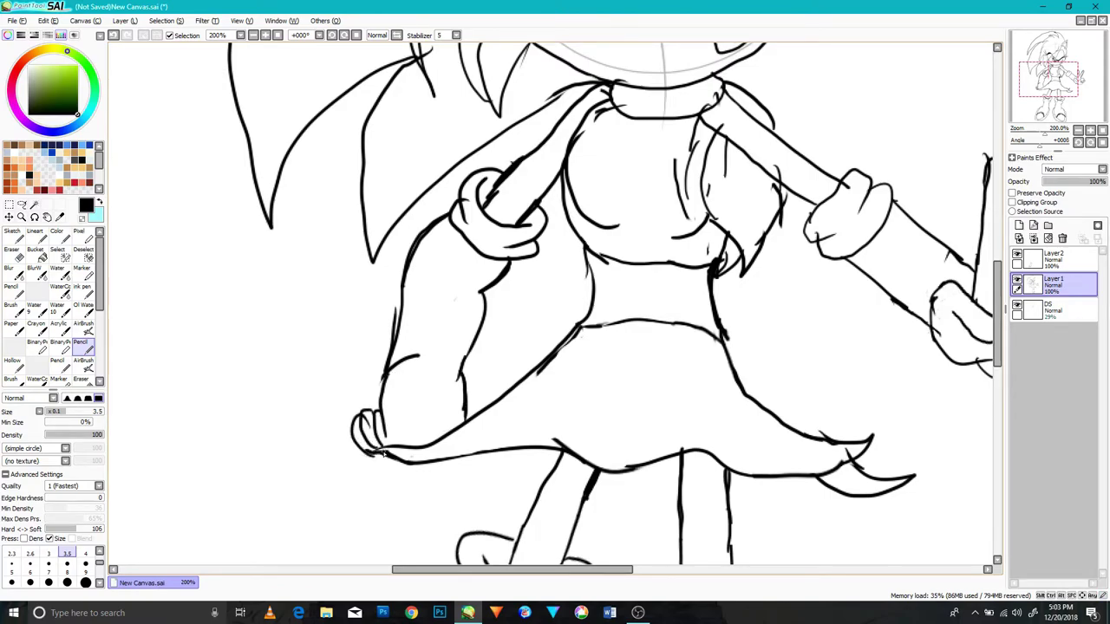
{"action": "scroll", "coordinate": [558, 418], "scroll_direction": "down", "scroll_amount": 4}
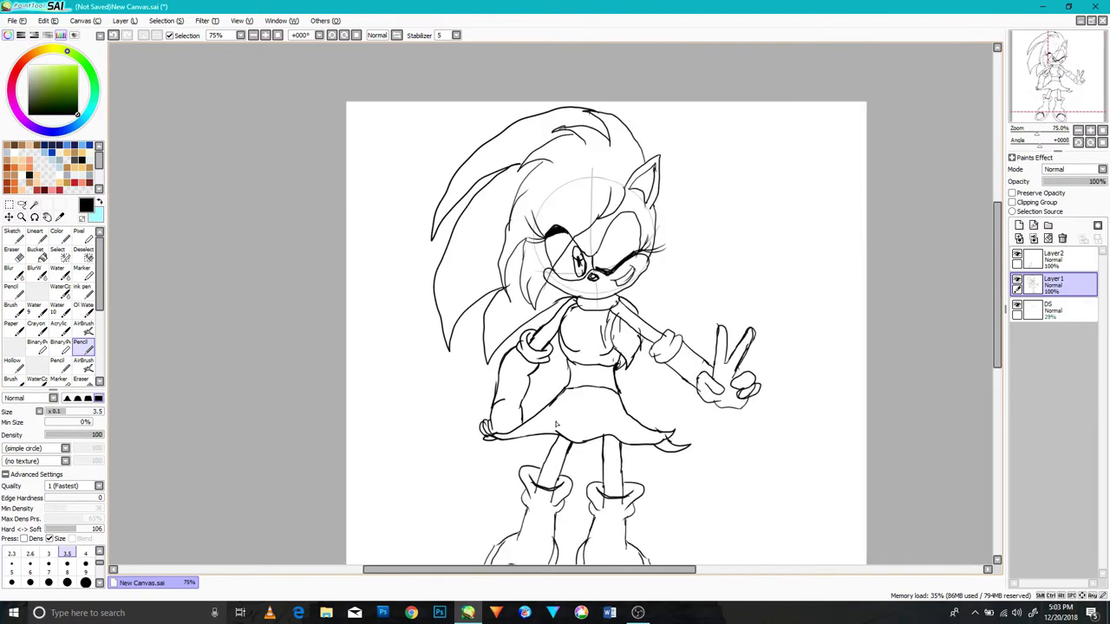
{"action": "scroll", "coordinate": [521, 394], "scroll_direction": "up", "scroll_amount": 4}
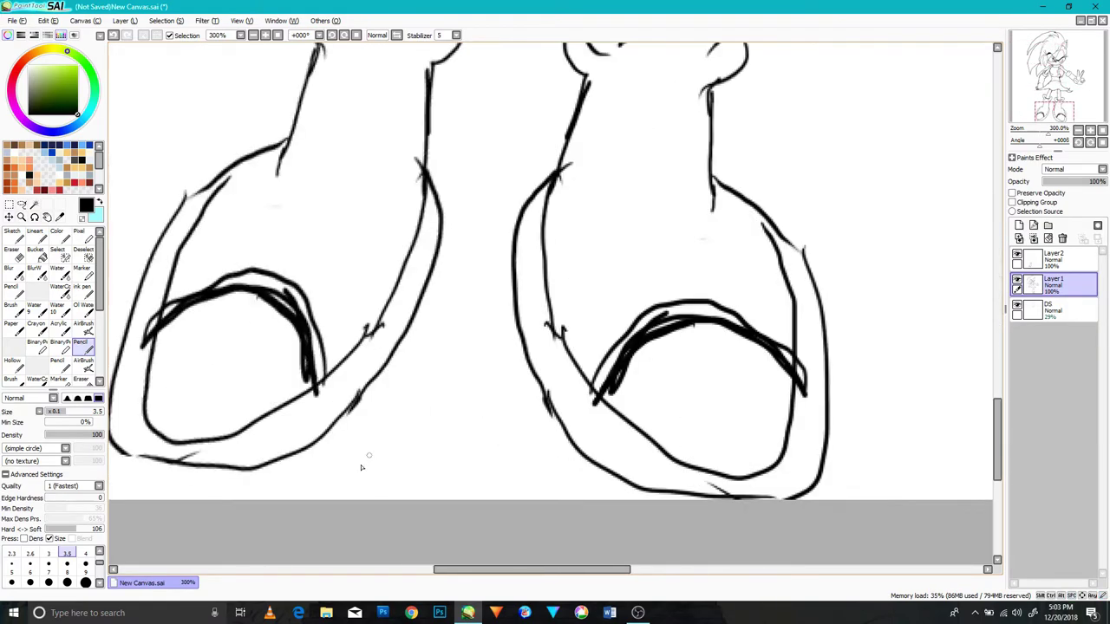
- Redraw the soles, toe caps and outer edges of both boots with thicker overlapping strokes
{"action": "left_click_drag", "start_coordinate": [345, 456], "coordinate": [500, 355]}
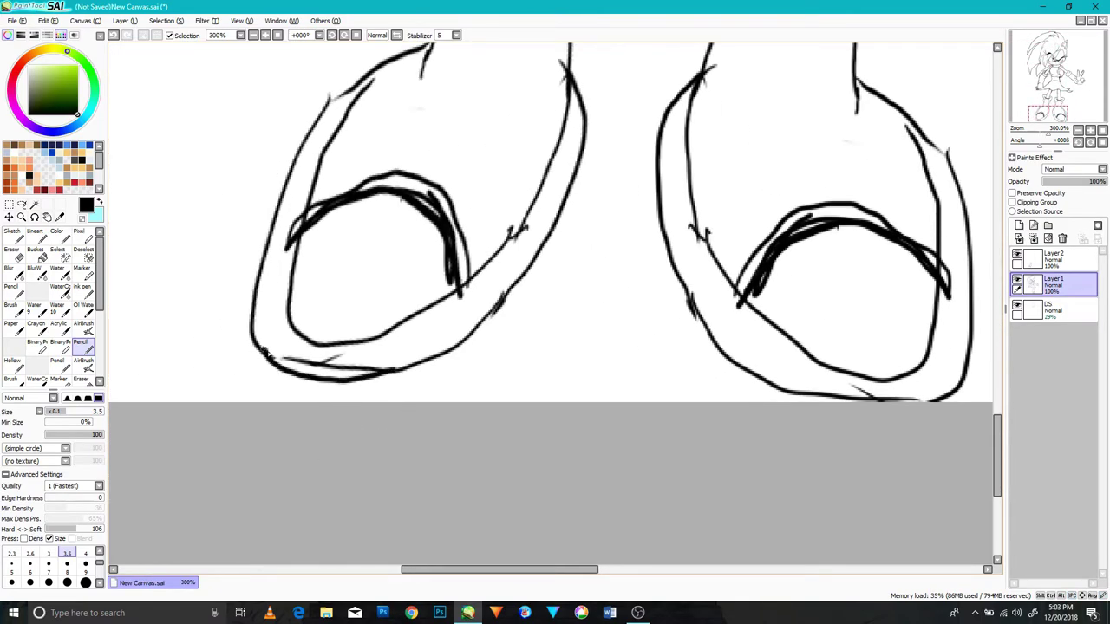
{"action": "mouse_move", "coordinate": [356, 77]}
{"action": "left_mouse_down"}
{"action": "mouse_move", "coordinate": [299, 165]}
{"action": "mouse_move", "coordinate": [435, 43]}
{"action": "left_mouse_up"}
{"action": "mouse_move", "coordinate": [518, 230]}
{"action": "left_mouse_down"}
{"action": "mouse_move", "coordinate": [446, 305]}
{"action": "mouse_move", "coordinate": [409, 313]}
{"action": "mouse_move", "coordinate": [381, 336]}
{"action": "mouse_move", "coordinate": [317, 341]}
{"action": "mouse_move", "coordinate": [310, 230]}
{"action": "left_mouse_up"}
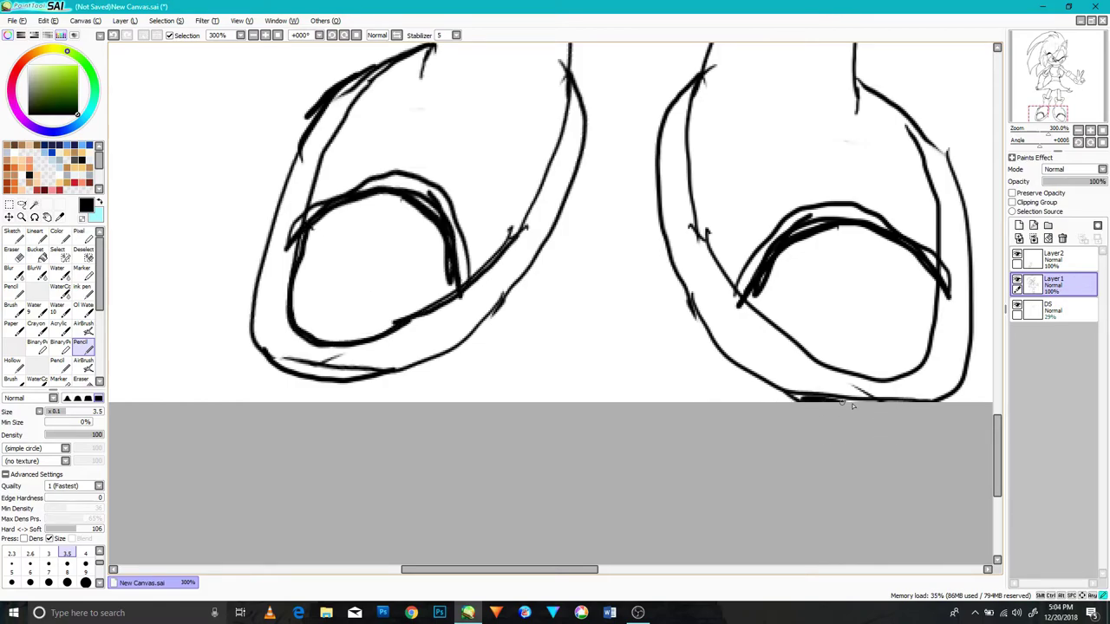
{"action": "left_click_drag", "start_coordinate": [896, 196], "coordinate": [763, 331]}
{"action": "left_click_drag", "start_coordinate": [726, 216], "coordinate": [820, 293]}
{"action": "mouse_move", "coordinate": [726, 217]}
{"action": "left_mouse_down"}
{"action": "mouse_move", "coordinate": [818, 283]}
{"action": "mouse_move", "coordinate": [826, 302]}
{"action": "left_mouse_up"}
{"action": "mouse_move", "coordinate": [815, 411]}
{"action": "left_mouse_down"}
{"action": "mouse_move", "coordinate": [809, 471]}
{"action": "mouse_move", "coordinate": [682, 496]}
{"action": "left_mouse_up"}
{"action": "left_click_drag", "start_coordinate": [611, 437], "coordinate": [701, 501]}
- Thicken both edges of the left boot's shaft and the folds below its cuff
{"action": "scroll", "coordinate": [743, 400], "scroll_direction": "up", "scroll_amount": 3}
{"action": "left_click_drag", "start_coordinate": [309, 314], "coordinate": [339, 213]}
{"action": "mouse_move", "coordinate": [444, 345]}
{"action": "left_mouse_down"}
{"action": "mouse_move", "coordinate": [451, 234]}
{"action": "mouse_move", "coordinate": [438, 347]}
{"action": "left_mouse_up"}
{"action": "left_click_drag", "start_coordinate": [352, 257], "coordinate": [313, 165]}
{"action": "left_click_drag", "start_coordinate": [335, 211], "coordinate": [329, 140]}
{"action": "left_click_drag", "start_coordinate": [443, 240], "coordinate": [478, 180]}
{"action": "left_click_drag", "start_coordinate": [423, 263], "coordinate": [471, 211]}
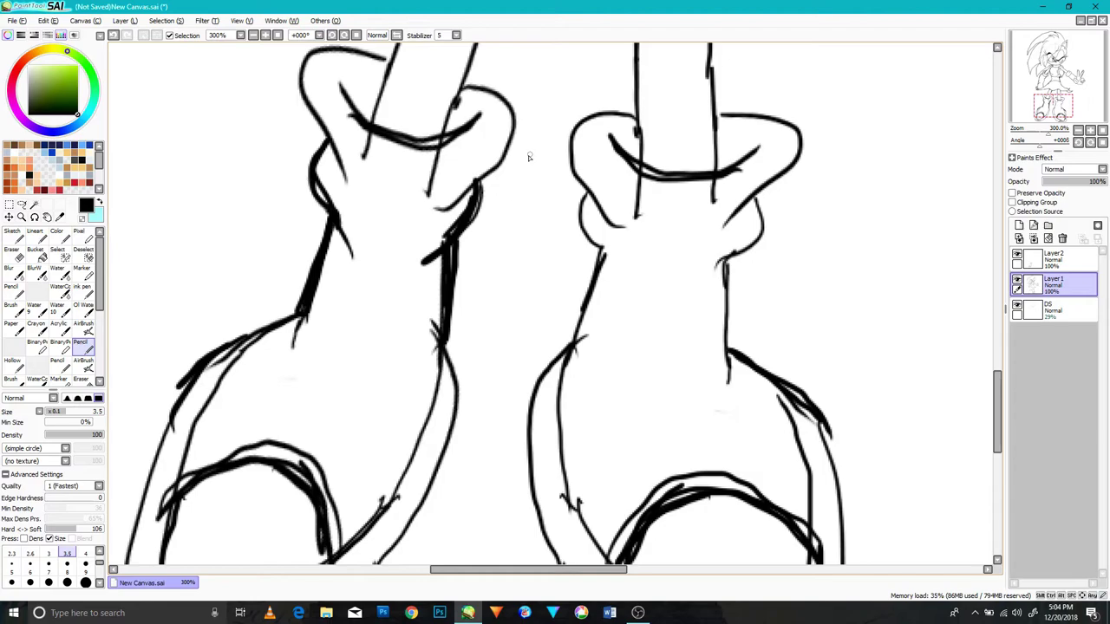
- Erase the bust and vest lines along the torso's right side
{"action": "scroll", "coordinate": [530, 157], "scroll_direction": "down", "scroll_amount": 3}
{"action": "left_click_drag", "start_coordinate": [559, 121], "coordinate": [506, 412]}
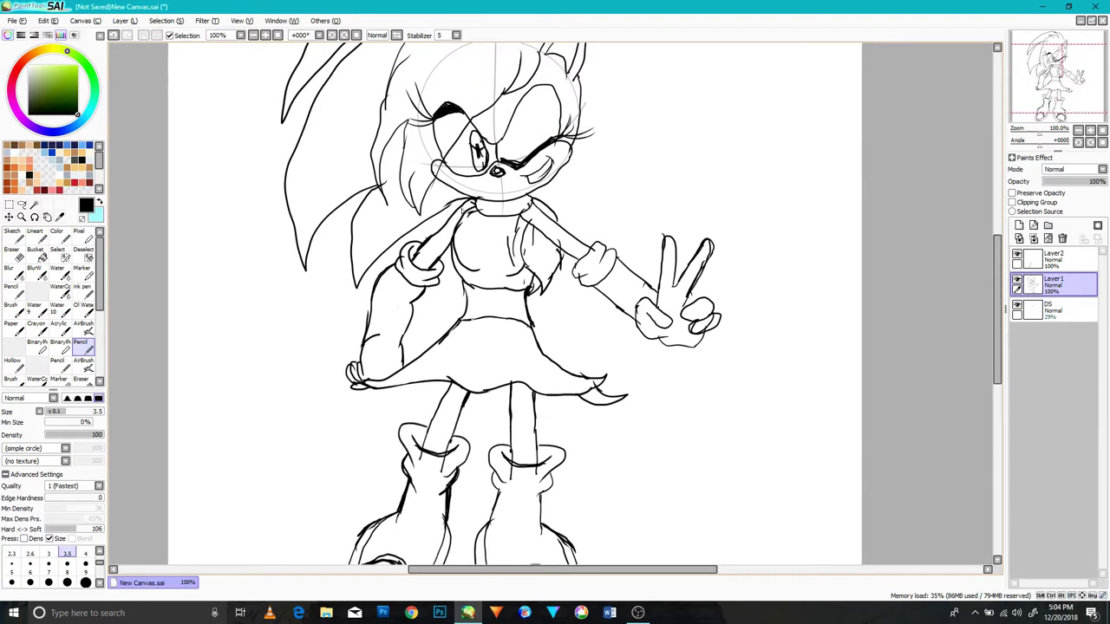
{"action": "scroll", "coordinate": [462, 212], "scroll_direction": "up", "scroll_amount": 4}
{"action": "left_click", "coordinate": [14, 254]}
{"action": "scroll", "coordinate": [657, 314], "scroll_direction": "down", "scroll_amount": 3}
{"action": "left_click_drag", "start_coordinate": [675, 317], "coordinate": [616, 283]}
{"action": "mouse_move", "coordinate": [650, 332]}
{"action": "left_mouse_down"}
{"action": "mouse_move", "coordinate": [624, 360]}
{"action": "mouse_move", "coordinate": [660, 316]}
{"action": "mouse_move", "coordinate": [651, 304]}
{"action": "mouse_move", "coordinate": [593, 300]}
{"action": "mouse_move", "coordinate": [615, 276]}
{"action": "mouse_move", "coordinate": [638, 320]}
{"action": "mouse_move", "coordinate": [554, 342]}
{"action": "mouse_move", "coordinate": [541, 329]}
{"action": "mouse_move", "coordinate": [538, 262]}
{"action": "left_mouse_up"}
{"action": "mouse_move", "coordinate": [514, 321]}
{"action": "left_mouse_down"}
{"action": "mouse_move", "coordinate": [505, 303]}
{"action": "mouse_move", "coordinate": [530, 246]}
{"action": "mouse_move", "coordinate": [527, 344]}
{"action": "left_mouse_up"}
- Redraw the chest with small curves, widen the torso and skirt on the right and add an inner vest line
{"action": "left_click", "coordinate": [83, 292]}
{"action": "left_click", "coordinate": [83, 347]}
{"action": "key", "text": "ctrl+z"}
{"action": "left_click_drag", "start_coordinate": [537, 235], "coordinate": [522, 340]}
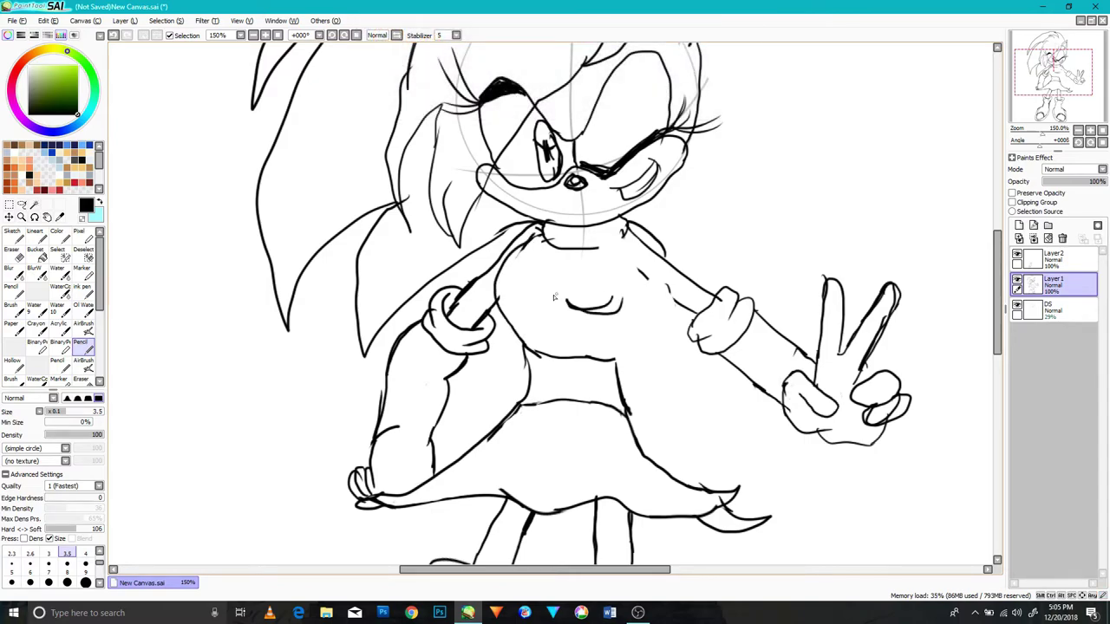
{"action": "mouse_move", "coordinate": [639, 386]}
{"action": "left_mouse_down"}
{"action": "mouse_move", "coordinate": [649, 448]}
{"action": "mouse_move", "coordinate": [668, 473]}
{"action": "mouse_move", "coordinate": [644, 417]}
{"action": "left_mouse_up"}
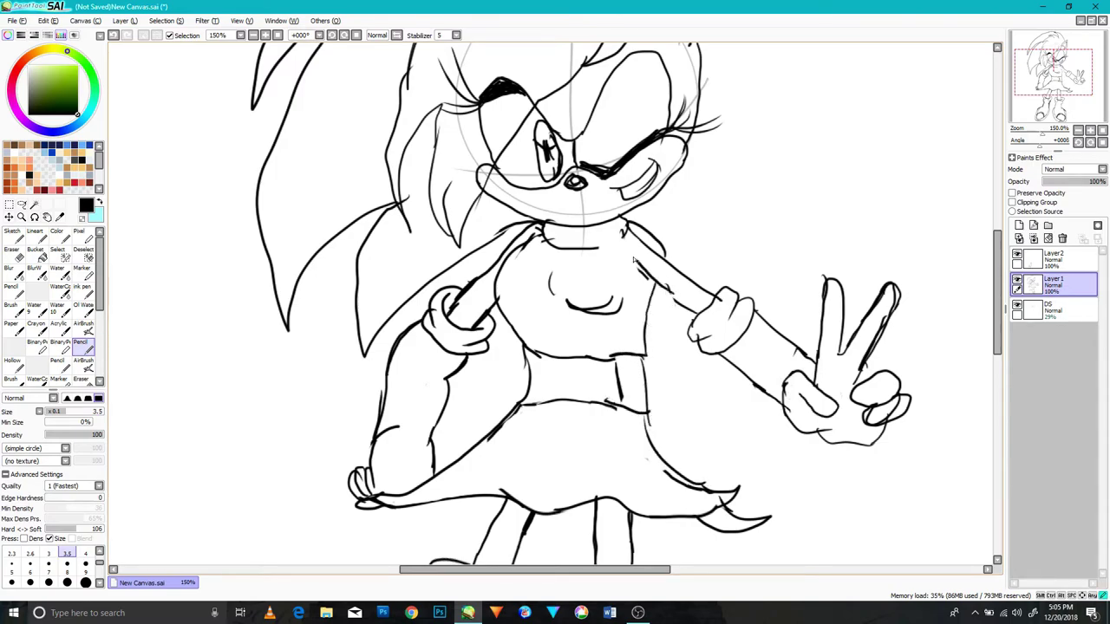
{"action": "left_click_drag", "start_coordinate": [645, 318], "coordinate": [616, 239]}
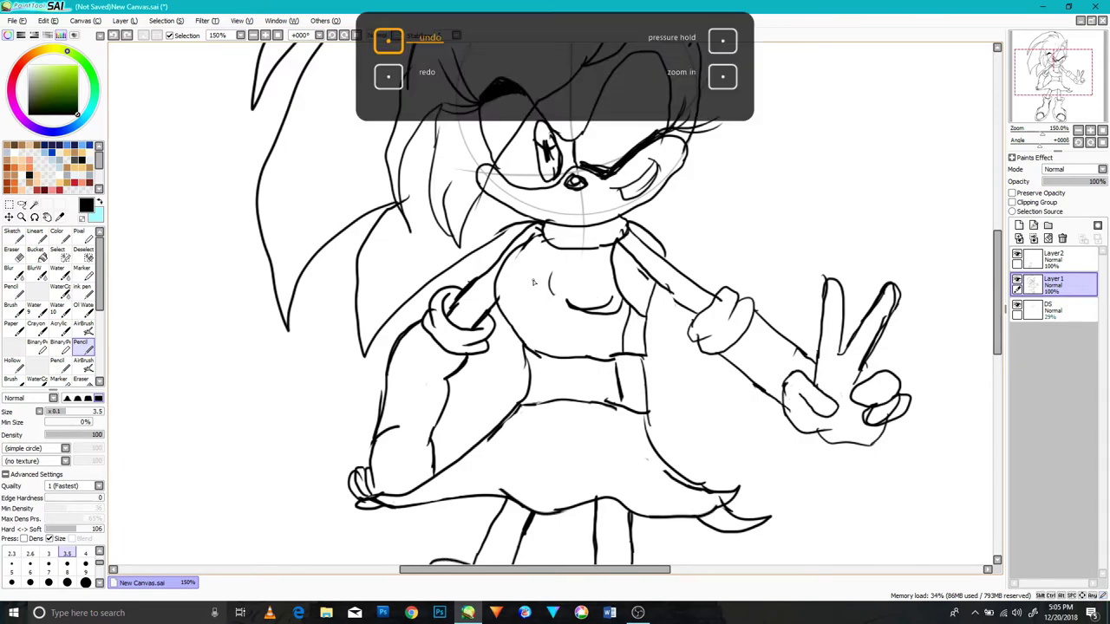
{"action": "left_click_drag", "start_coordinate": [631, 222], "coordinate": [730, 228]}
{"action": "mouse_move", "coordinate": [691, 278]}
{"action": "left_mouse_down"}
{"action": "mouse_move", "coordinate": [743, 232]}
{"action": "mouse_move", "coordinate": [652, 215]}
{"action": "left_mouse_up"}
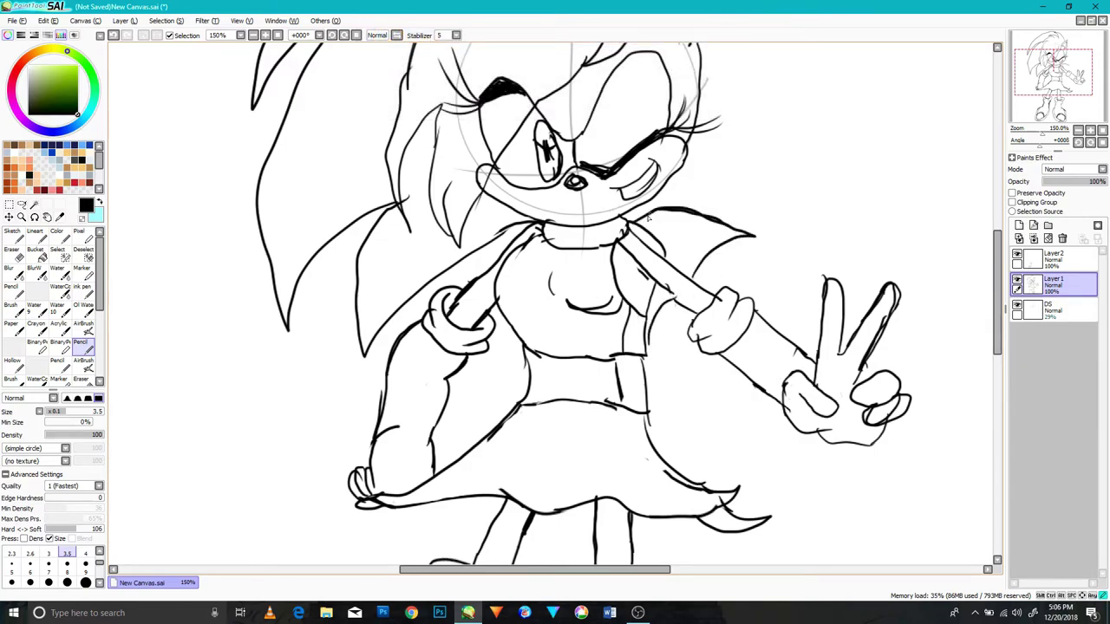
{"action": "key", "text": "ctrl+z"}
{"action": "key", "text": "ctrl+z"}
{"action": "key", "text": "ctrl+z"}
{"action": "key", "text": "ctrl+z"}
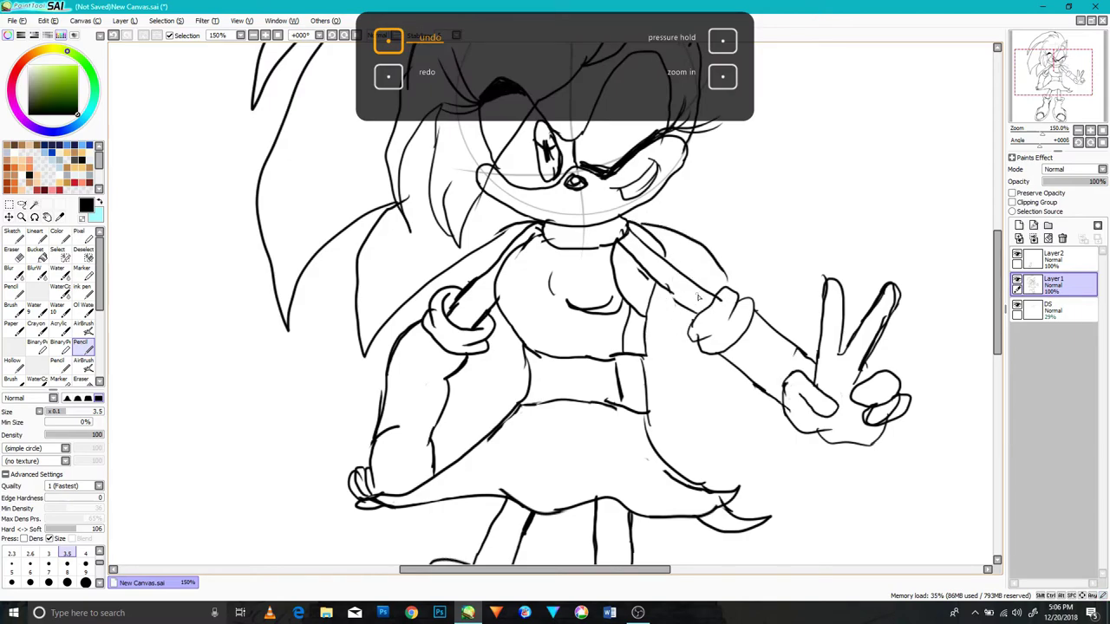
- Draw quills behind the raised arm, curving from the shoulder to the cuff with pointed tips below the arm
{"action": "mouse_move", "coordinate": [650, 409]}
{"action": "left_mouse_down"}
{"action": "mouse_move", "coordinate": [714, 345]}
{"action": "mouse_move", "coordinate": [678, 368]}
{"action": "left_mouse_up"}
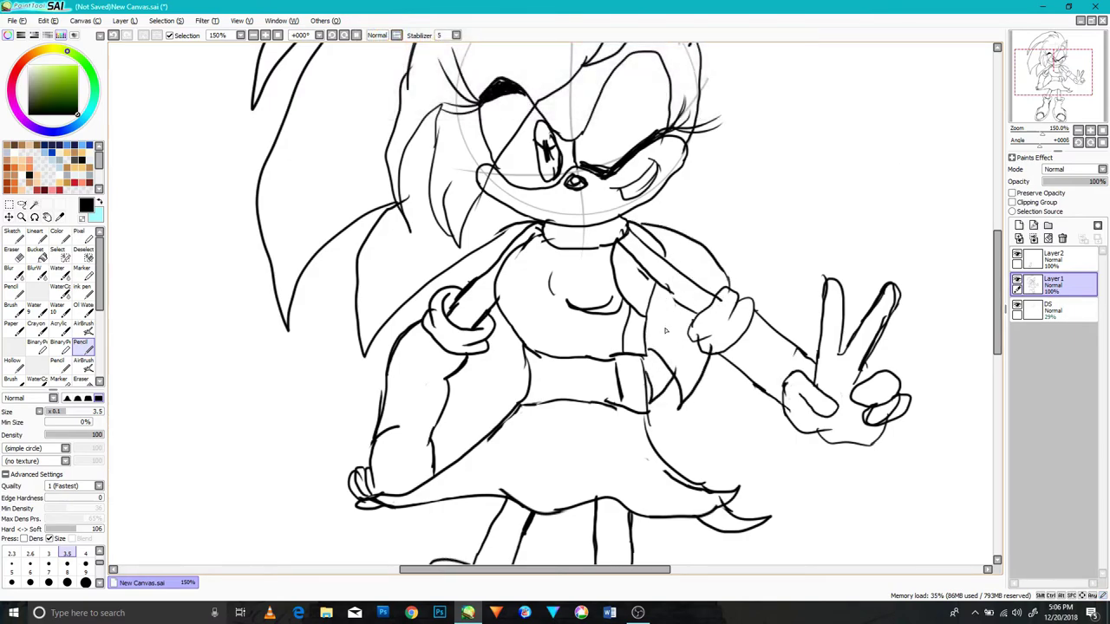
{"action": "scroll", "coordinate": [754, 275], "scroll_direction": "down", "scroll_amount": 2}
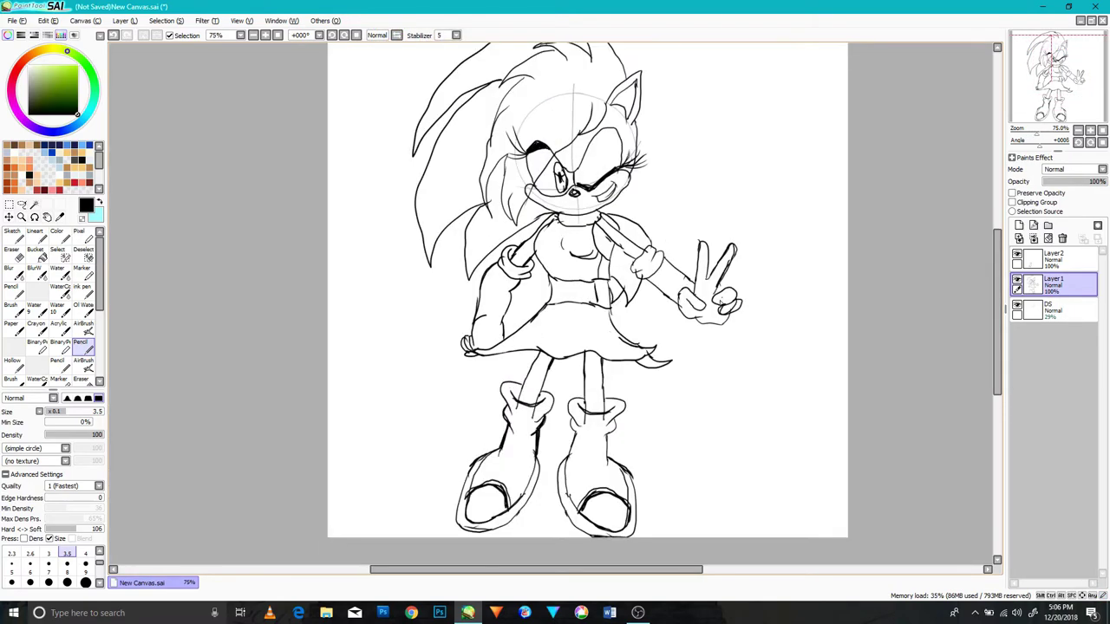
- Erase the skirt's waistline, upper left edge and right side edge
{"action": "scroll", "coordinate": [539, 340], "scroll_direction": "up", "scroll_amount": 4}
{"action": "key", "text": "e"}
{"action": "mouse_move", "coordinate": [663, 340]}
{"action": "left_mouse_down"}
{"action": "mouse_move", "coordinate": [393, 184]}
{"action": "mouse_move", "coordinate": [456, 183]}
{"action": "mouse_move", "coordinate": [492, 127]}
{"action": "mouse_move", "coordinate": [438, 93]}
{"action": "mouse_move", "coordinate": [373, 103]}
{"action": "mouse_move", "coordinate": [306, 237]}
{"action": "left_mouse_up"}
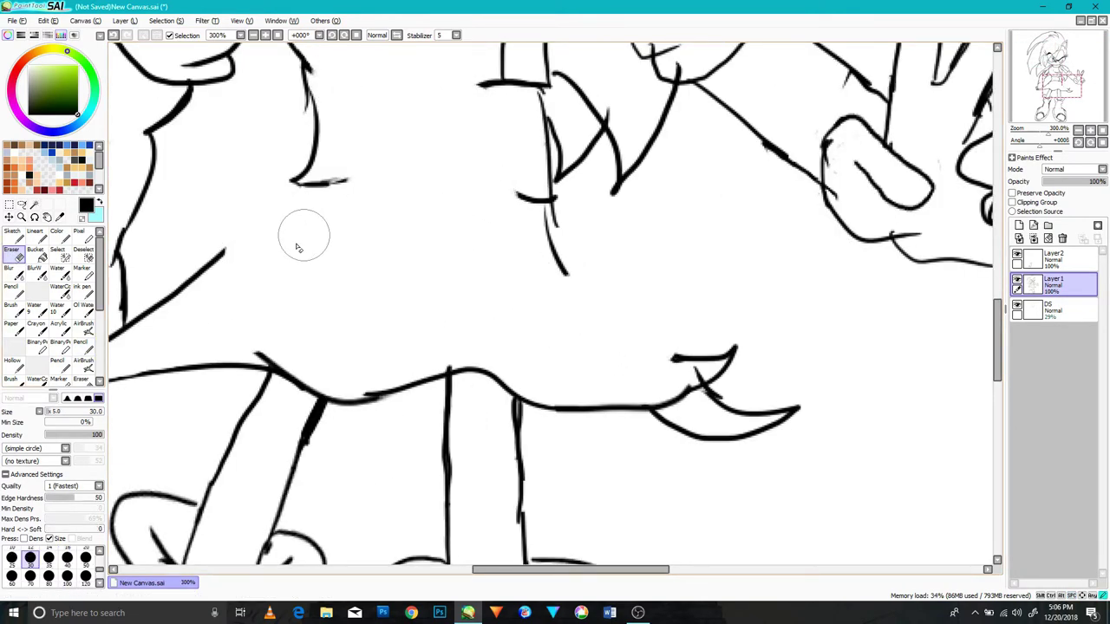
- Redraw the skirt's left edge and waistline, and draw the top's hem across the waist above it
{"action": "key", "text": "n"}
{"action": "left_click_drag", "start_coordinate": [294, 183], "coordinate": [208, 265]}
{"action": "key", "text": "ctrl+z"}
{"action": "left_click_drag", "start_coordinate": [296, 181], "coordinate": [212, 259]}
{"action": "mouse_move", "coordinate": [520, 200]}
{"action": "left_mouse_down"}
{"action": "mouse_move", "coordinate": [441, 178]}
{"action": "mouse_move", "coordinate": [299, 183]}
{"action": "left_mouse_up"}
{"action": "left_click_drag", "start_coordinate": [309, 104], "coordinate": [547, 82]}
{"action": "left_click_drag", "start_coordinate": [546, 203], "coordinate": [548, 232]}
{"action": "key", "text": "ctrl+y"}
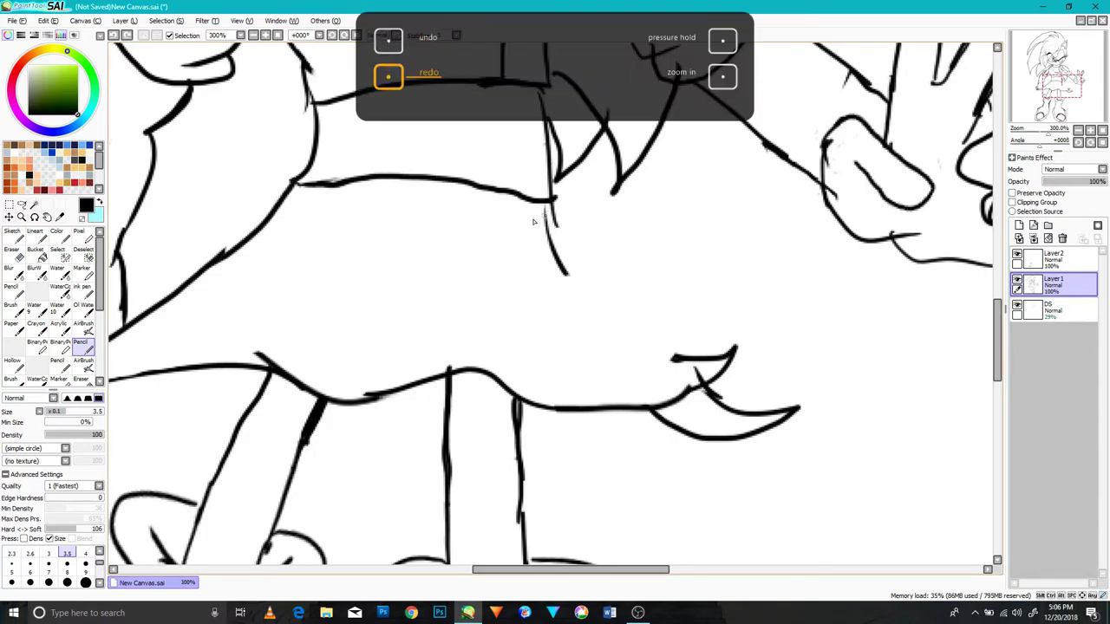
- Replace the skirt's right side with a smooth edge sweeping out to a point and close both ends of the waistband
{"action": "key", "text": "e"}
{"action": "mouse_move", "coordinate": [595, 285]}
{"action": "left_mouse_down"}
{"action": "mouse_move", "coordinate": [549, 218]}
{"action": "mouse_move", "coordinate": [715, 368]}
{"action": "mouse_move", "coordinate": [858, 336]}
{"action": "left_mouse_up"}
{"action": "key", "text": "n"}
{"action": "mouse_move", "coordinate": [536, 189]}
{"action": "left_mouse_down"}
{"action": "mouse_move", "coordinate": [806, 351]}
{"action": "mouse_move", "coordinate": [854, 342]}
{"action": "left_mouse_up"}
{"action": "left_click_drag", "start_coordinate": [521, 99], "coordinate": [482, 284]}
{"action": "left_click_drag", "start_coordinate": [508, 306], "coordinate": [511, 384]}
{"action": "left_click_drag", "start_coordinate": [507, 276], "coordinate": [512, 348]}
{"action": "left_click_drag", "start_coordinate": [268, 258], "coordinate": [256, 369]}
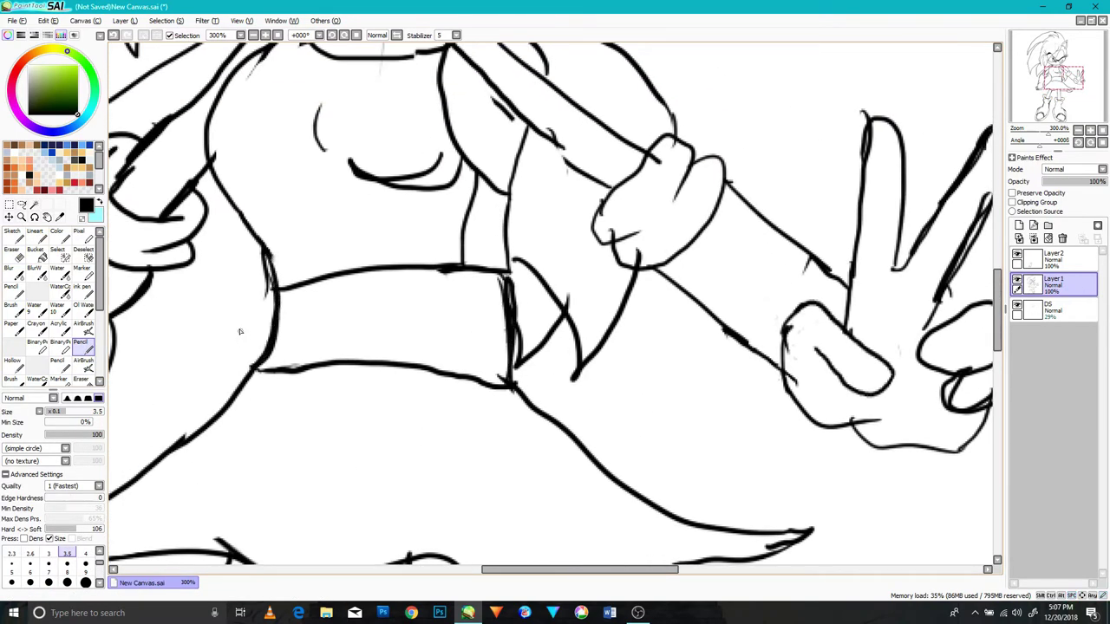
- Thicken the outline of the waistband
{"action": "scroll", "coordinate": [303, 301], "scroll_direction": "down", "scroll_amount": 4}
{"action": "scroll", "coordinate": [337, 283], "scroll_direction": "up", "scroll_amount": 1}
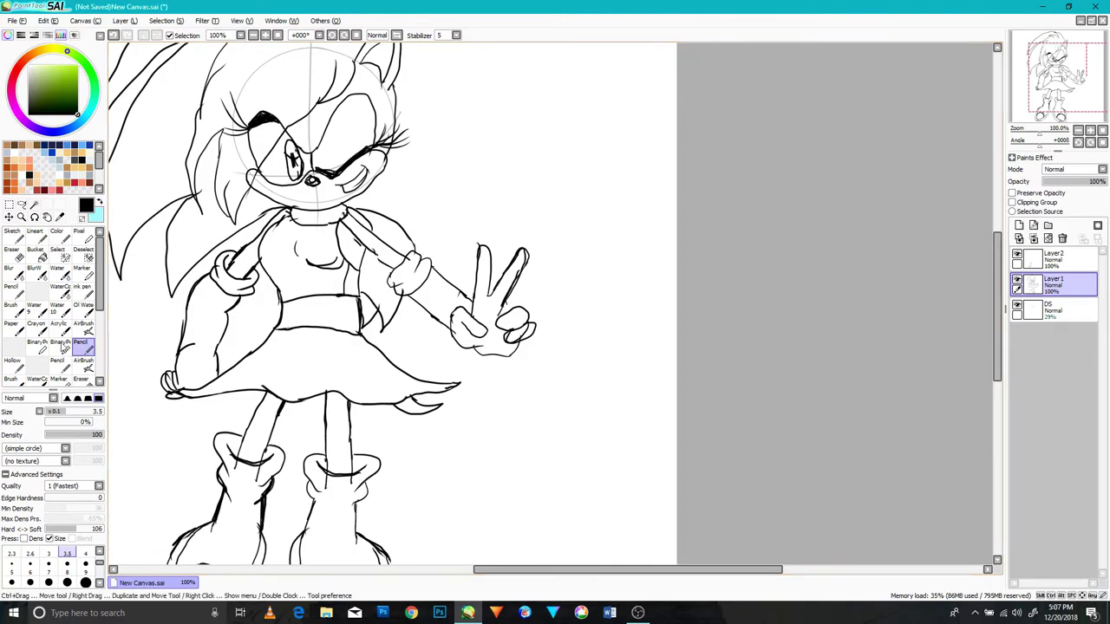
{"action": "key", "text": "ctrl+z"}
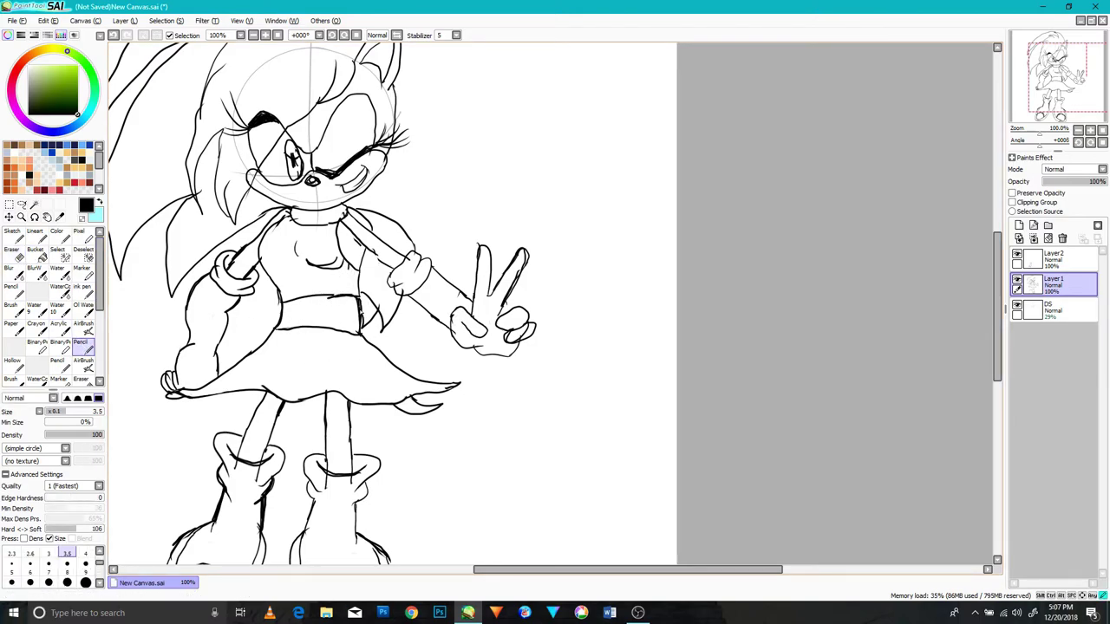
{"action": "left_click_drag", "start_coordinate": [283, 305], "coordinate": [300, 328]}
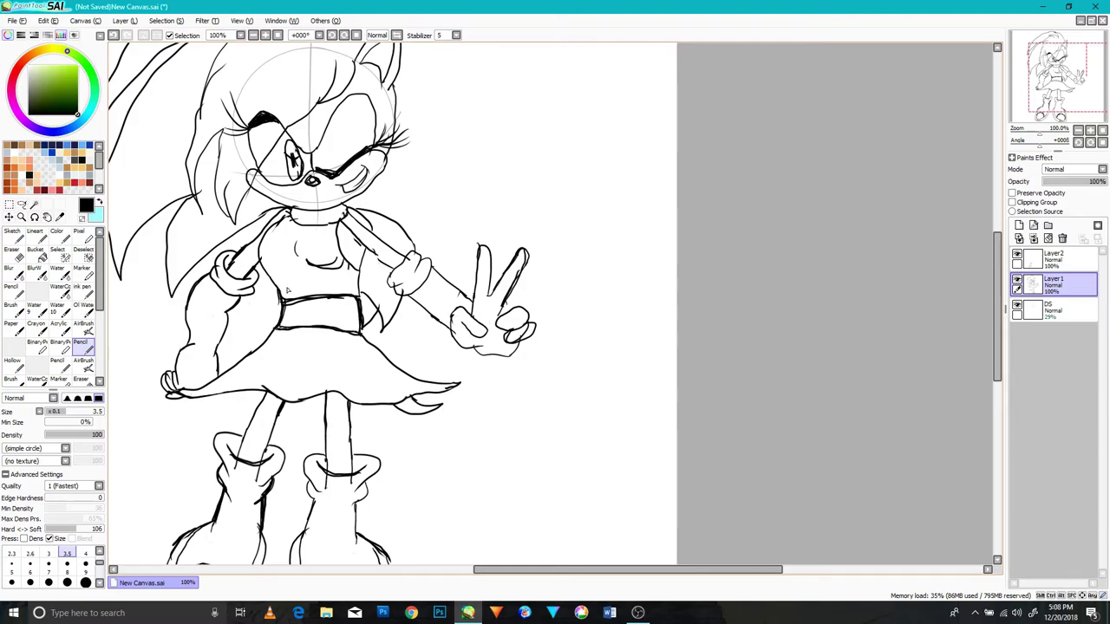
- Clean up the lowered arm's shoulder lines and thicken the upper arm's edge from collar to cuff
{"action": "left_click_drag", "start_coordinate": [247, 227], "coordinate": [348, 269]}
{"action": "scroll", "coordinate": [348, 267], "scroll_direction": "up", "scroll_amount": 6}
{"action": "left_click_drag", "start_coordinate": [300, 439], "coordinate": [364, 372]}
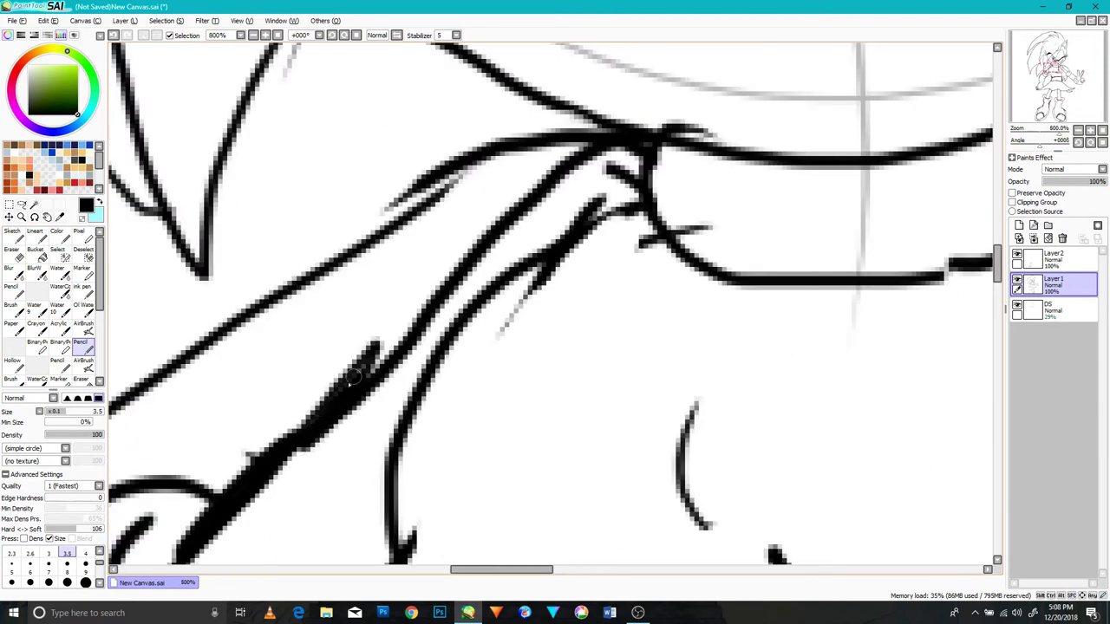
{"action": "key", "text": "e"}
{"action": "mouse_move", "coordinate": [338, 290]}
{"action": "left_mouse_down"}
{"action": "mouse_move", "coordinate": [384, 359]}
{"action": "mouse_move", "coordinate": [260, 433]}
{"action": "mouse_move", "coordinate": [384, 355]}
{"action": "mouse_move", "coordinate": [508, 223]}
{"action": "left_mouse_up"}
{"action": "left_click", "coordinate": [80, 345]}
{"action": "mouse_move", "coordinate": [252, 486]}
{"action": "left_mouse_down"}
{"action": "mouse_move", "coordinate": [508, 208]}
{"action": "mouse_move", "coordinate": [630, 162]}
{"action": "mouse_move", "coordinate": [257, 475]}
{"action": "mouse_move", "coordinate": [602, 162]}
{"action": "left_mouse_up"}
{"action": "left_click_drag", "start_coordinate": [603, 162], "coordinate": [235, 505]}
- Erase the sketchy edges of the raised upper arm and redraw its underside as a smooth line
{"action": "scroll", "coordinate": [307, 338], "scroll_direction": "down", "scroll_amount": 7}
{"action": "scroll", "coordinate": [442, 377], "scroll_direction": "up", "scroll_amount": 3}
{"action": "left_click_drag", "start_coordinate": [341, 329], "coordinate": [452, 430]}
{"action": "left_click_drag", "start_coordinate": [428, 394], "coordinate": [353, 334]}
{"action": "key", "text": "ctrl+z"}
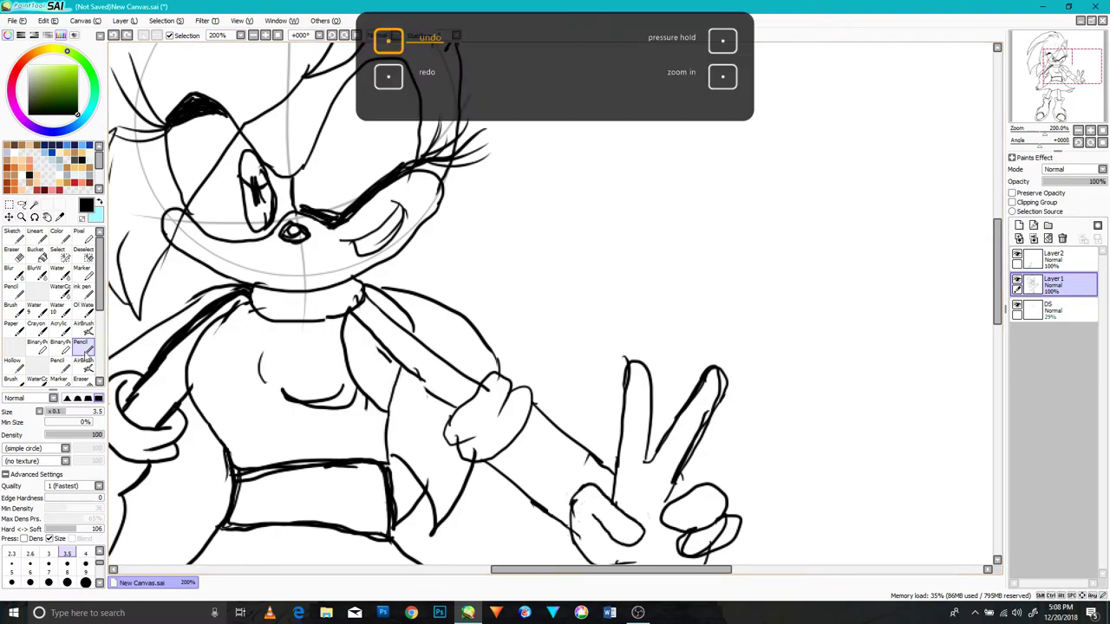
{"action": "left_click", "coordinate": [13, 253]}
{"action": "mouse_move", "coordinate": [436, 388]}
{"action": "left_mouse_down"}
{"action": "mouse_move", "coordinate": [384, 367]}
{"action": "mouse_move", "coordinate": [360, 325]}
{"action": "left_mouse_up"}
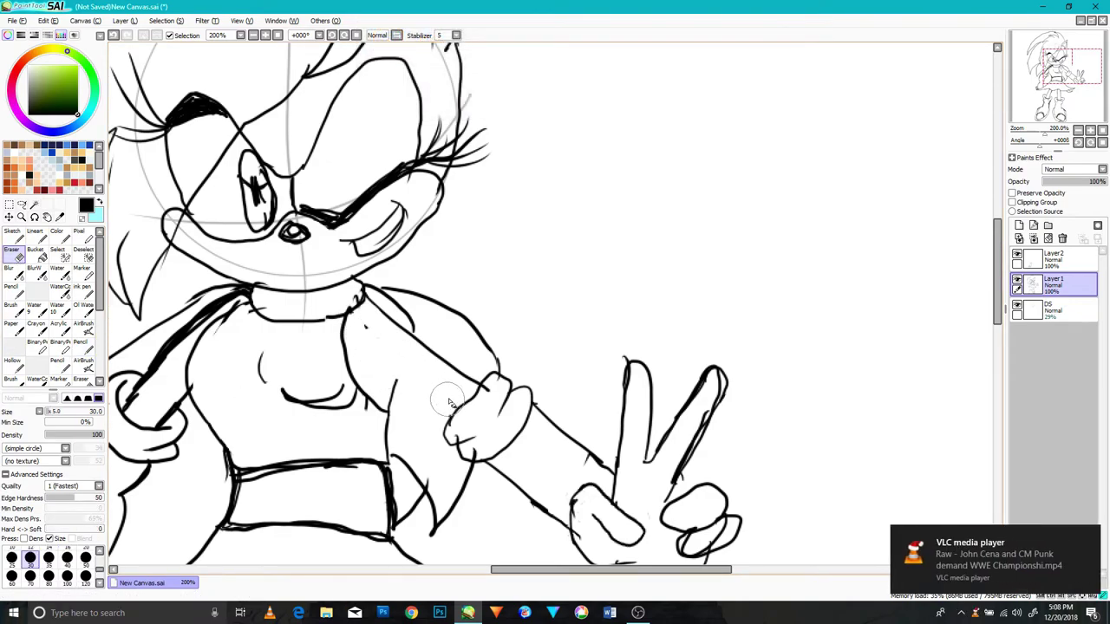
{"action": "key", "text": "n"}
{"action": "mouse_move", "coordinate": [482, 386]}
{"action": "left_mouse_down"}
{"action": "mouse_move", "coordinate": [338, 325]}
{"action": "mouse_move", "coordinate": [247, 319]}
{"action": "mouse_move", "coordinate": [266, 310]}
{"action": "left_mouse_up"}
- Erase the old collar and redraw it as a narrow band beneath the chin
{"action": "key", "text": "e"}
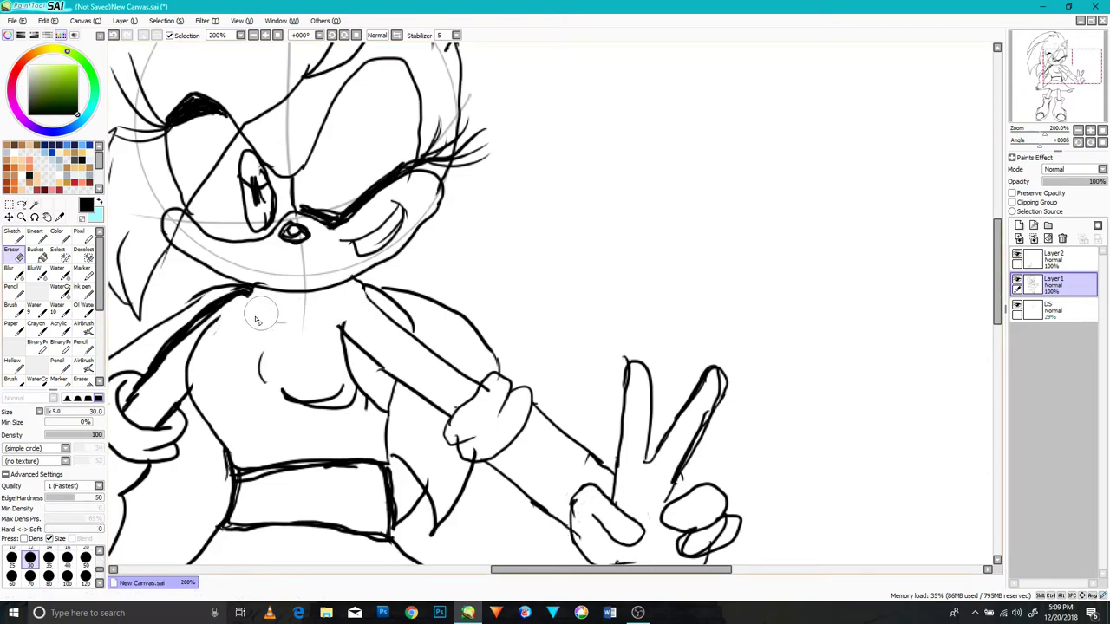
{"action": "key", "text": "n"}
{"action": "left_click_drag", "start_coordinate": [339, 283], "coordinate": [254, 292]}
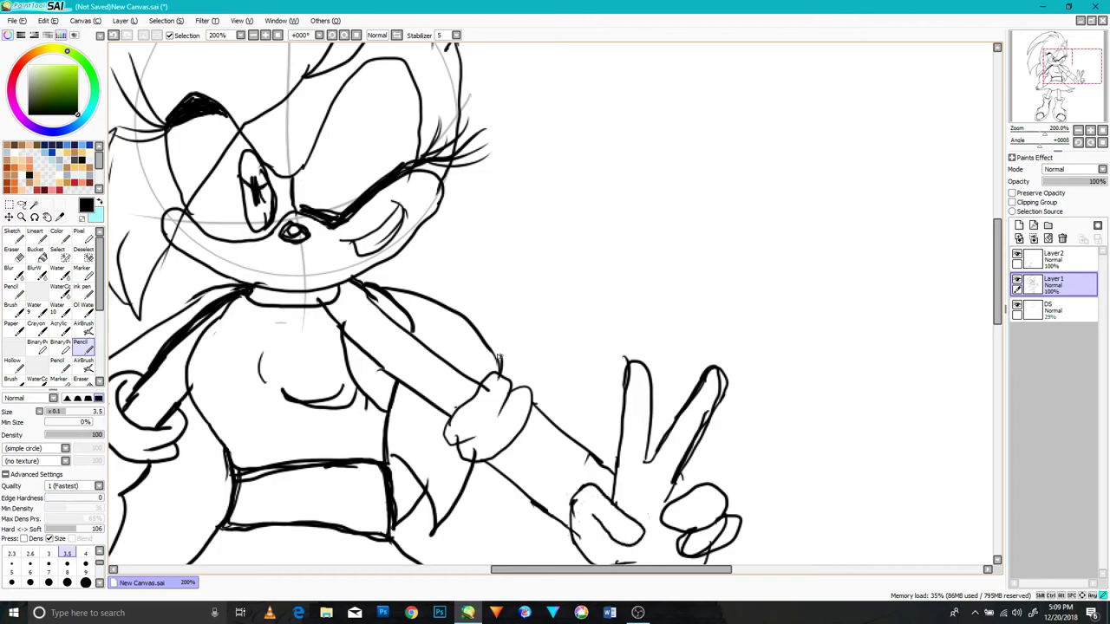
{"action": "scroll", "coordinate": [519, 368], "scroll_direction": "down", "scroll_amount": 4}
{"action": "left_click_drag", "start_coordinate": [997, 217], "coordinate": [953, 249]}
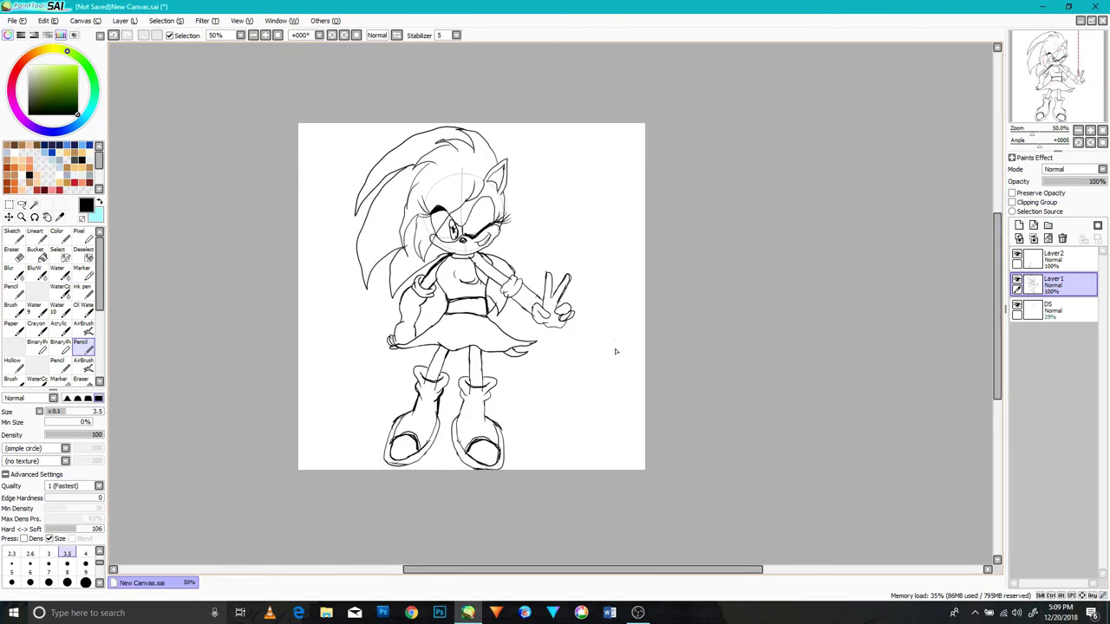
{"action": "left_click_drag", "start_coordinate": [555, 403], "coordinate": [574, 380]}
{"action": "left_click_drag", "start_coordinate": [578, 382], "coordinate": [577, 382]}
{"action": "left_click_drag", "start_coordinate": [585, 380], "coordinate": [600, 378]}
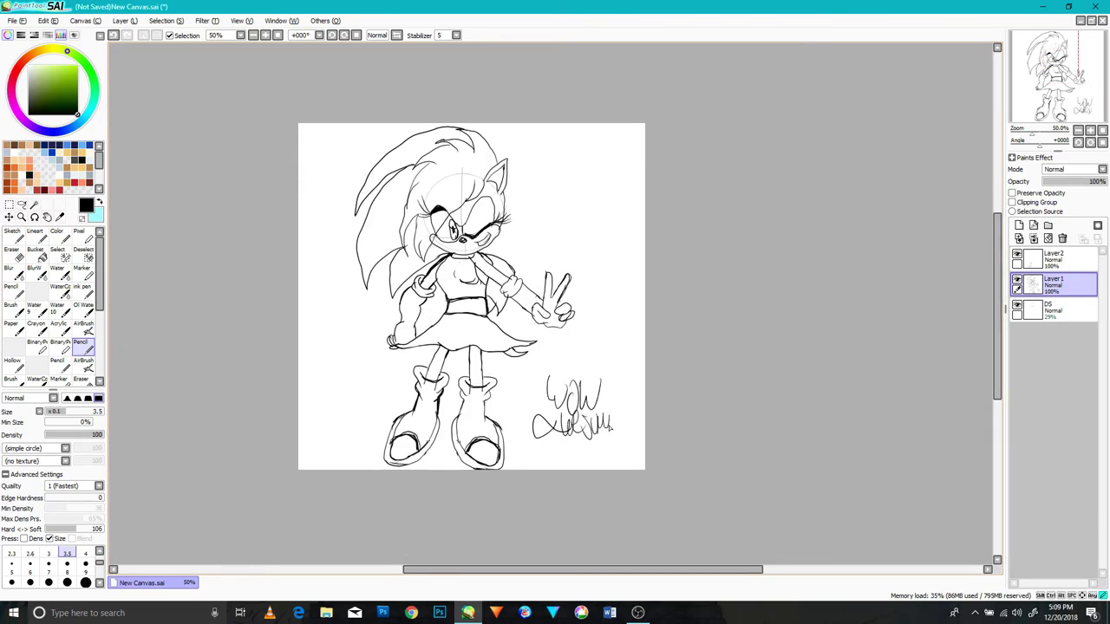
{"action": "left_click", "coordinate": [640, 613]}
{"action": "left_click", "coordinate": [649, 616]}
{"action": "key", "text": "ctrl+z"}
{"action": "key", "text": "ctrl+z"}
{"action": "key", "text": "ctrl+z"}
{"action": "key", "text": "ctrl+z"}
{"action": "key", "text": "ctrl+z"}
{"action": "key", "text": "ctrl+z"}
{"action": "key", "text": "ctrl+z"}
{"action": "key", "text": "ctrl+z"}
{"action": "key", "text": "ctrl+z"}
{"action": "key", "text": "ctrl+z"}
- Handwrite the caption "Princess Sonic" in the empty space beside the skirt and legs
{"action": "left_click_drag", "start_coordinate": [538, 361], "coordinate": [541, 379]}
{"action": "left_click_drag", "start_coordinate": [548, 361], "coordinate": [565, 382]}
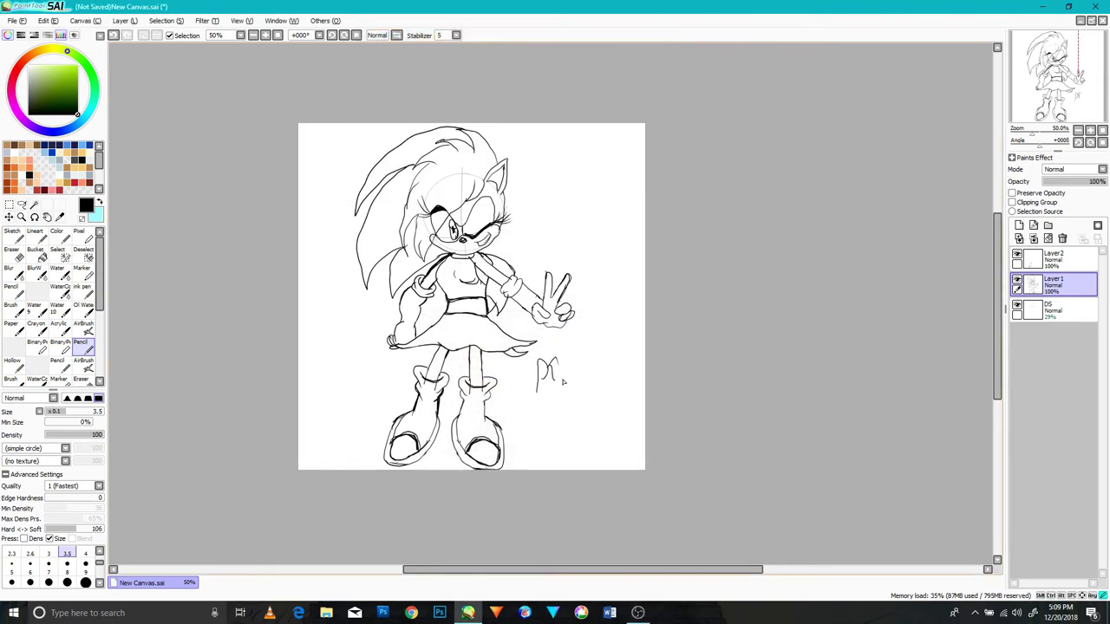
{"action": "left_click_drag", "start_coordinate": [523, 237], "coordinate": [549, 305]}
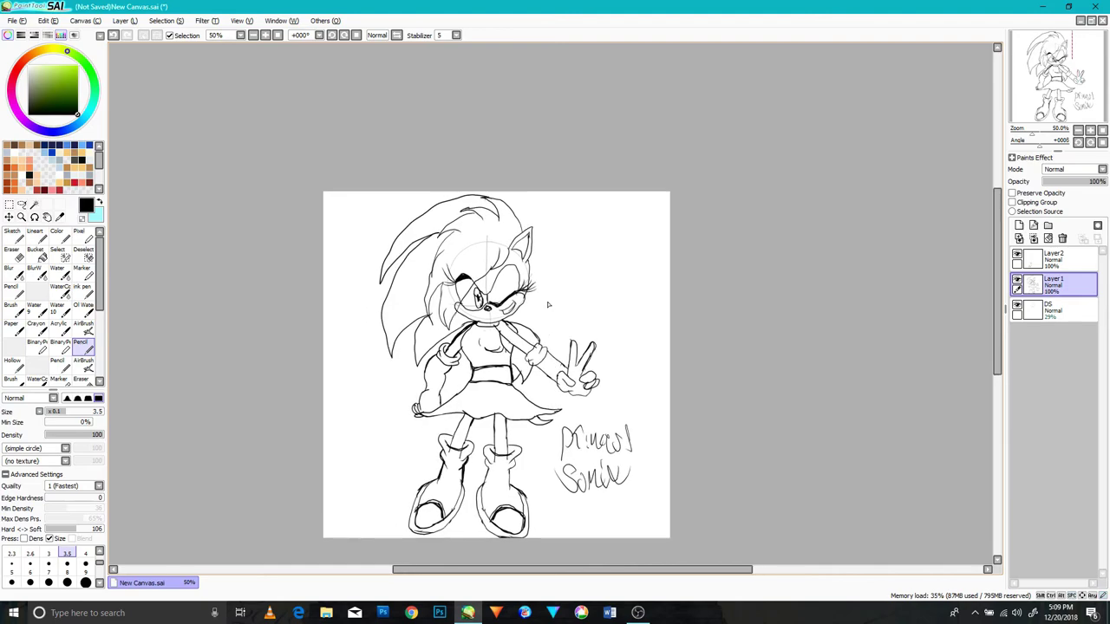
- Erase the open eye's upper lid, lashes and outline where the hair fringe covers them
{"action": "scroll", "coordinate": [533, 214], "scroll_direction": "up", "scroll_amount": 4}
{"action": "key", "text": "e"}
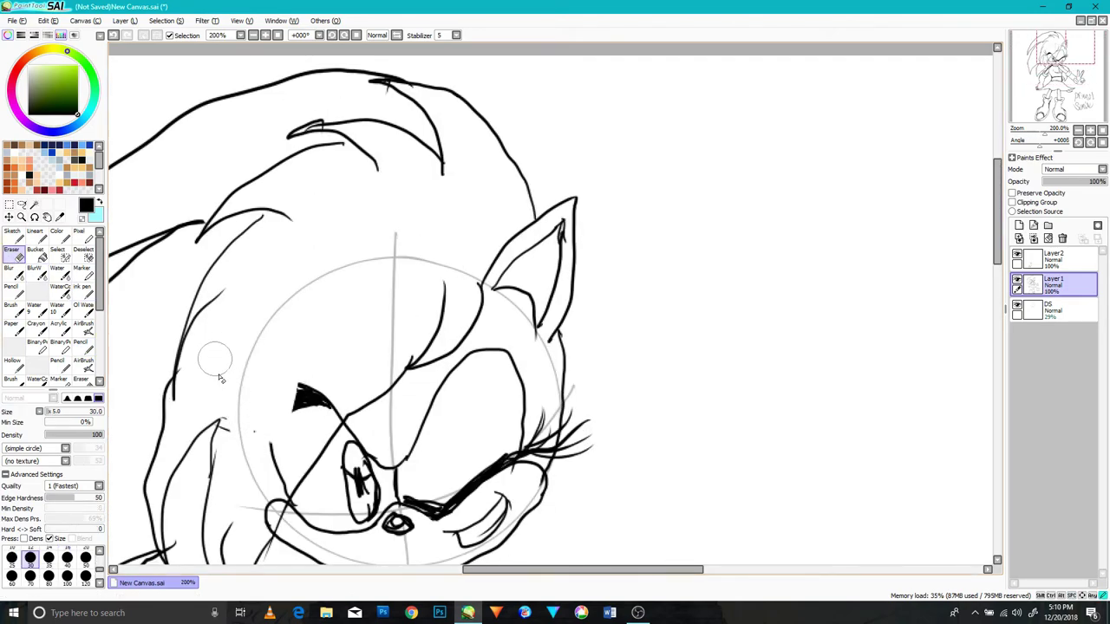
{"action": "mouse_move", "coordinate": [263, 450]}
{"action": "left_mouse_down"}
{"action": "mouse_move", "coordinate": [278, 460]}
{"action": "mouse_move", "coordinate": [317, 384]}
{"action": "mouse_move", "coordinate": [297, 446]}
{"action": "mouse_move", "coordinate": [390, 393]}
{"action": "left_mouse_up"}
{"action": "scroll", "coordinate": [555, 256], "scroll_direction": "down", "scroll_amount": 3}
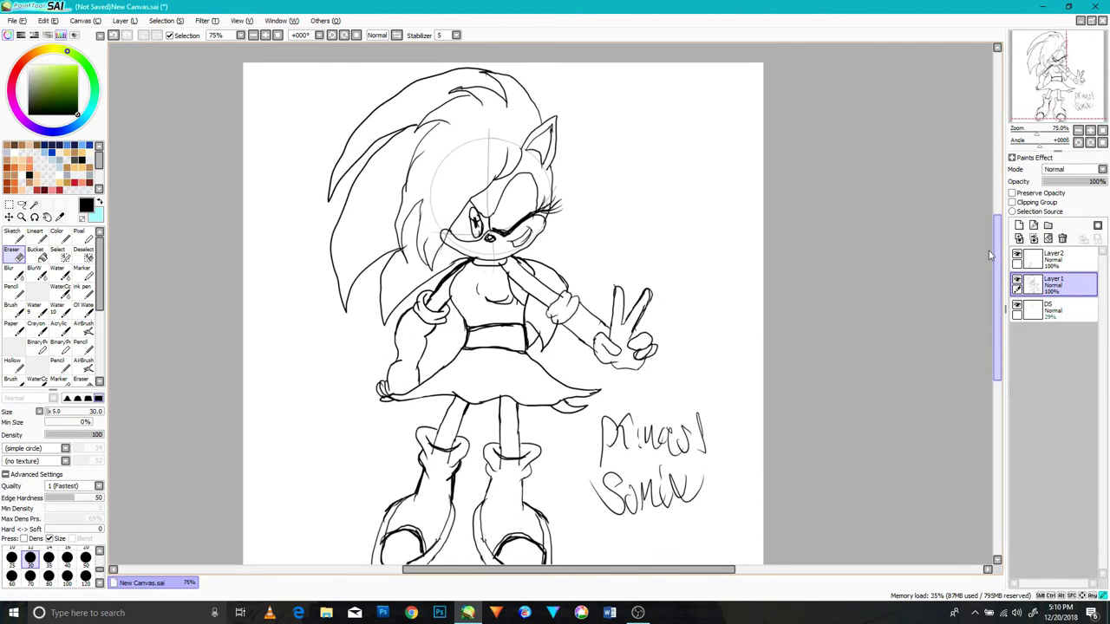
- Erase the tip of the inner ear and redraw it as a lower, clean point
{"action": "scroll", "coordinate": [588, 116], "scroll_direction": "up", "scroll_amount": 4}
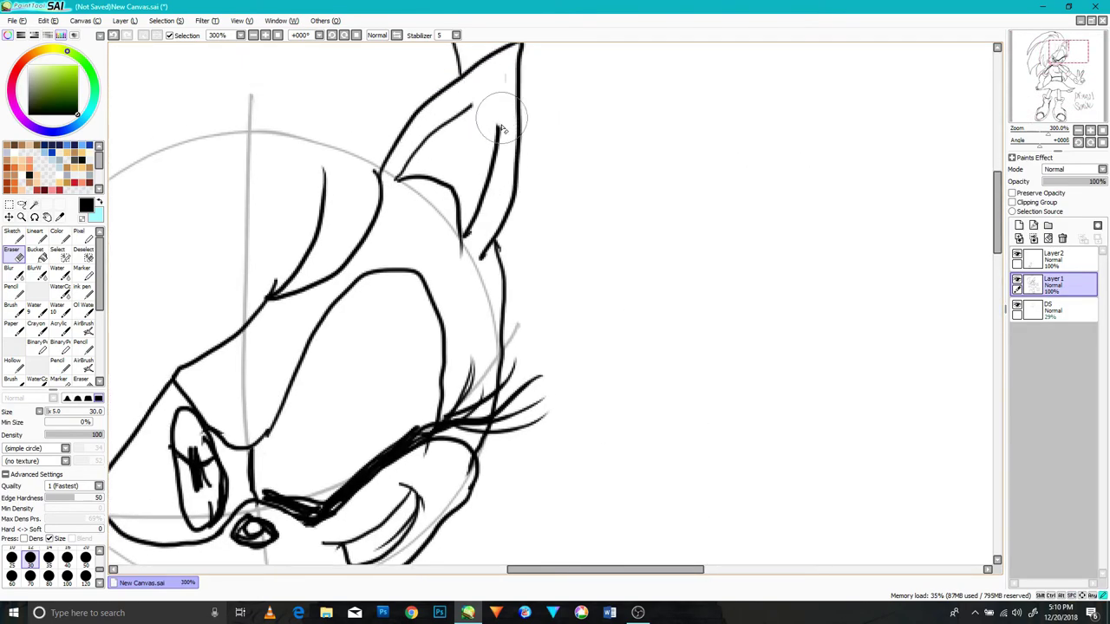
{"action": "left_click", "coordinate": [83, 347]}
{"action": "left_click_drag", "start_coordinate": [500, 137], "coordinate": [498, 68]}
{"action": "left_click_drag", "start_coordinate": [468, 111], "coordinate": [496, 75]}
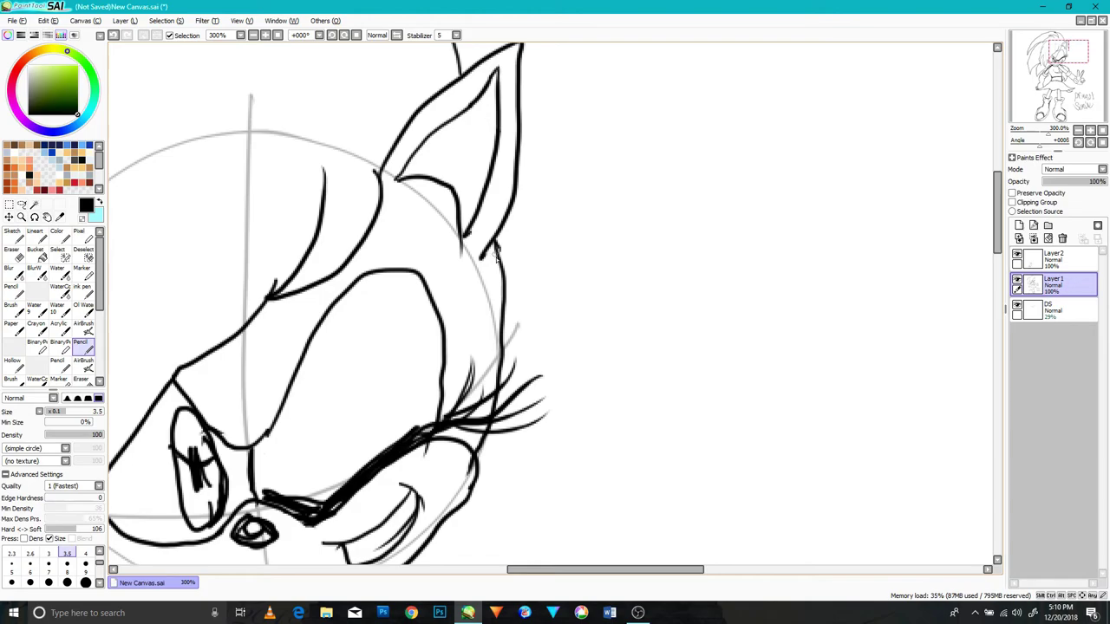
- Hide the DS guide layer and erase the cheek and eye lines overlapping the front hair strands
{"action": "scroll", "coordinate": [496, 251], "scroll_direction": "down", "scroll_amount": 4}
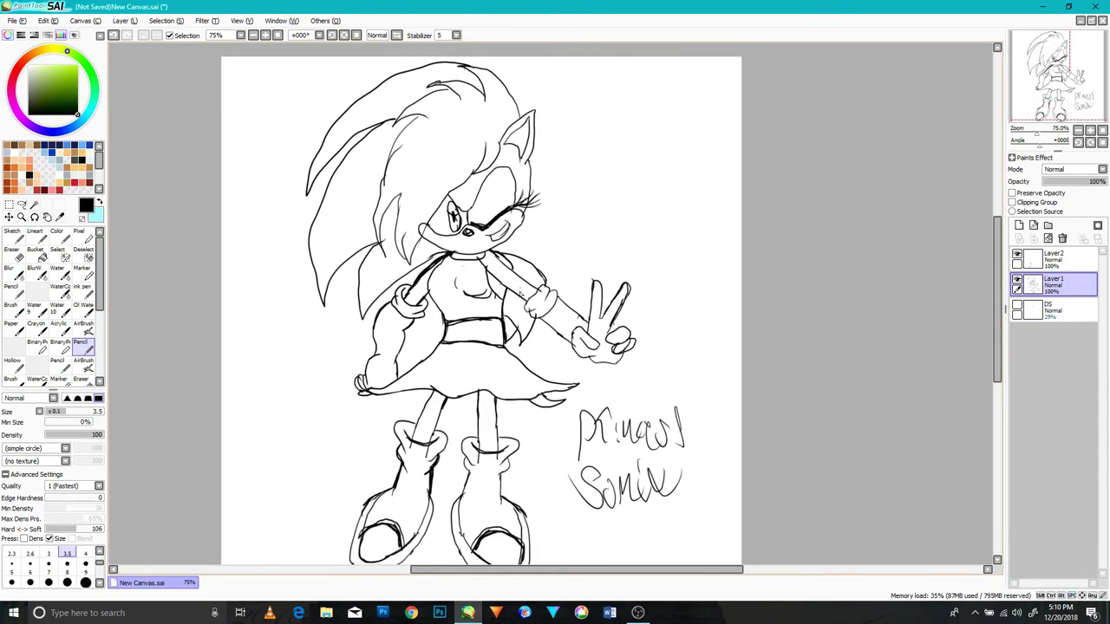
{"action": "scroll", "coordinate": [520, 291], "scroll_direction": "up", "scroll_amount": 4}
{"action": "key", "text": "e"}
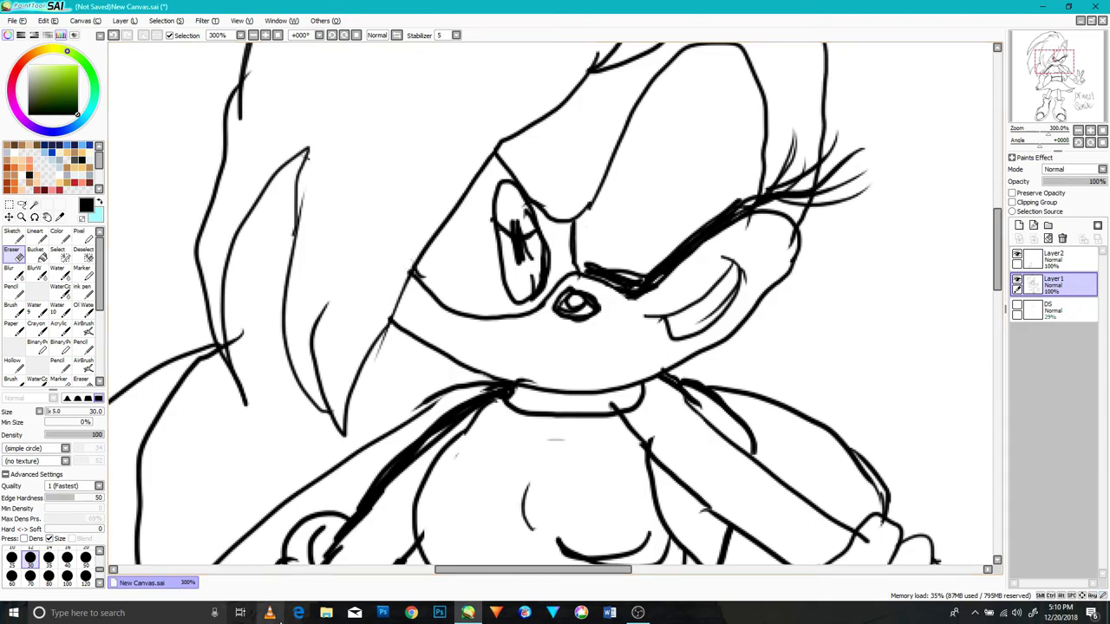
{"action": "scroll", "coordinate": [669, 271], "scroll_direction": "down", "scroll_amount": 4}
{"action": "left_click_drag", "start_coordinate": [550, 573], "coordinate": [598, 572]}
{"action": "left_click_drag", "start_coordinate": [511, 161], "coordinate": [514, 170]}
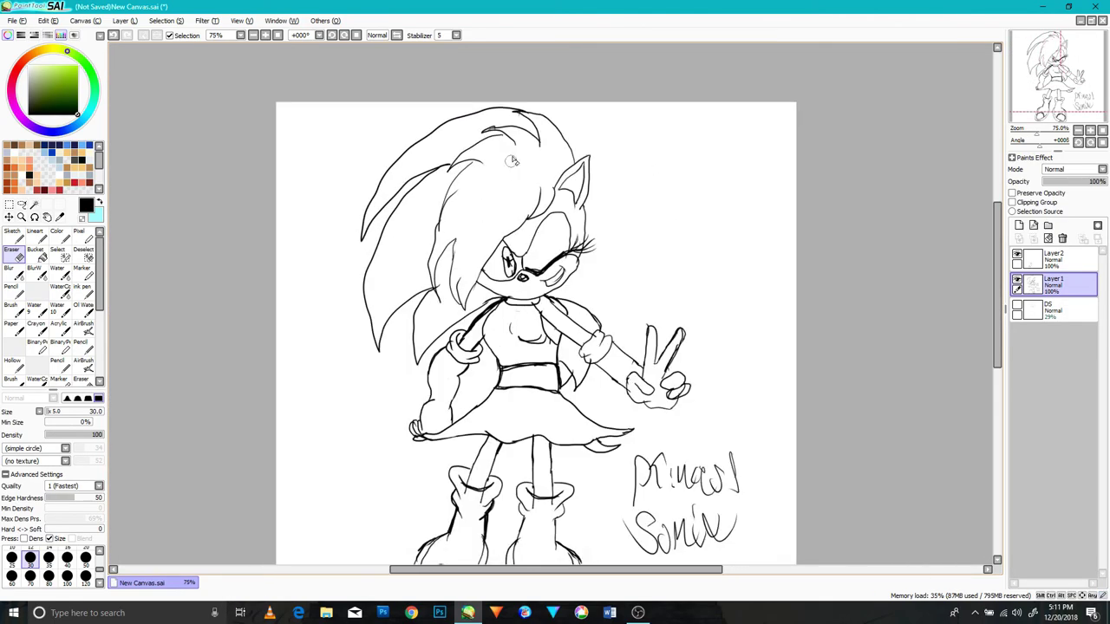
- Clean up the winking eye's closed lid and redraw it as a thick curved line
{"action": "scroll", "coordinate": [531, 255], "scroll_direction": "up", "scroll_amount": 7}
{"action": "mouse_move", "coordinate": [540, 377]}
{"action": "left_mouse_down"}
{"action": "mouse_move", "coordinate": [549, 382]}
{"action": "mouse_move", "coordinate": [442, 384]}
{"action": "mouse_move", "coordinate": [397, 453]}
{"action": "mouse_move", "coordinate": [130, 406]}
{"action": "mouse_move", "coordinate": [219, 460]}
{"action": "left_mouse_up"}
{"action": "left_click", "coordinate": [83, 347]}
{"action": "mouse_move", "coordinate": [628, 392]}
{"action": "left_mouse_down"}
{"action": "mouse_move", "coordinate": [578, 396]}
{"action": "mouse_move", "coordinate": [468, 376]}
{"action": "left_mouse_up"}
{"action": "mouse_move", "coordinate": [468, 376]}
{"action": "left_mouse_down"}
{"action": "mouse_move", "coordinate": [612, 375]}
{"action": "mouse_move", "coordinate": [503, 395]}
{"action": "mouse_move", "coordinate": [578, 401]}
{"action": "left_mouse_up"}
{"action": "left_click_drag", "start_coordinate": [745, 307], "coordinate": [639, 388]}
- Draw longer, thicker lashes fanning out from the outer corner of the winking eye
{"action": "left_click_drag", "start_coordinate": [697, 333], "coordinate": [890, 303]}
{"action": "left_click_drag", "start_coordinate": [749, 300], "coordinate": [888, 216]}
{"action": "left_click_drag", "start_coordinate": [666, 330], "coordinate": [811, 184]}
{"action": "key", "text": "ctrl+z"}
{"action": "key", "text": "ctrl+z"}
{"action": "left_click_drag", "start_coordinate": [691, 312], "coordinate": [768, 154]}
{"action": "left_click_drag", "start_coordinate": [754, 283], "coordinate": [805, 172]}
{"action": "left_click_drag", "start_coordinate": [704, 321], "coordinate": [676, 209]}
{"action": "left_click_drag", "start_coordinate": [697, 303], "coordinate": [713, 206]}
{"action": "scroll", "coordinate": [659, 316], "scroll_direction": "down", "scroll_amount": 7}
{"action": "left_click_drag", "start_coordinate": [663, 371], "coordinate": [661, 289]}
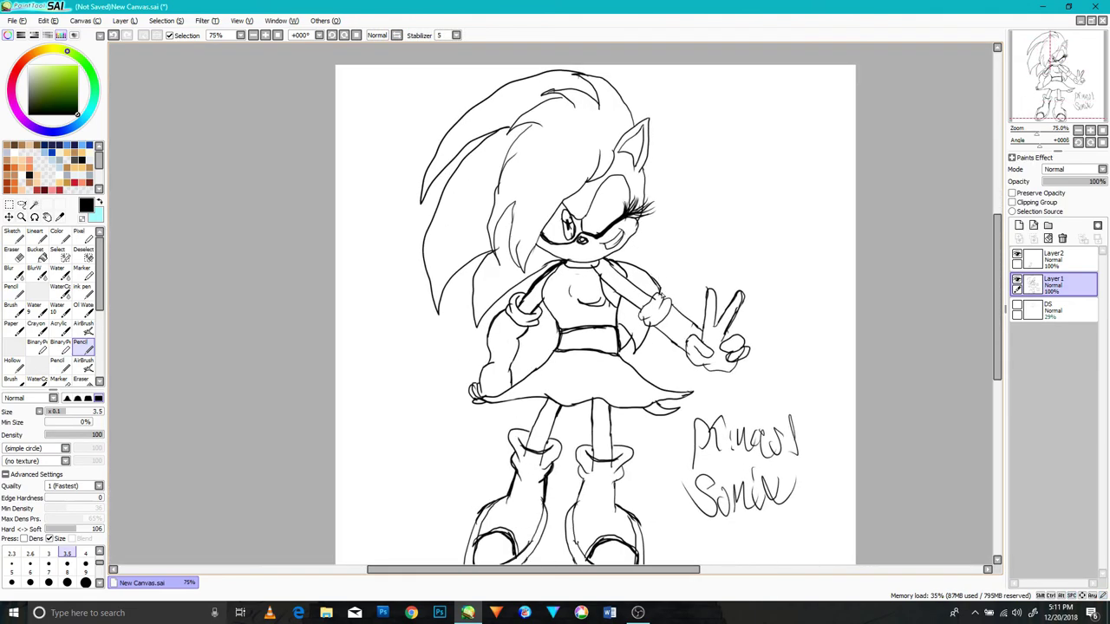
{"action": "key", "text": "ctrl+minus"}
{"action": "scroll", "coordinate": [757, 252], "scroll_direction": "down", "scroll_amount": 1}
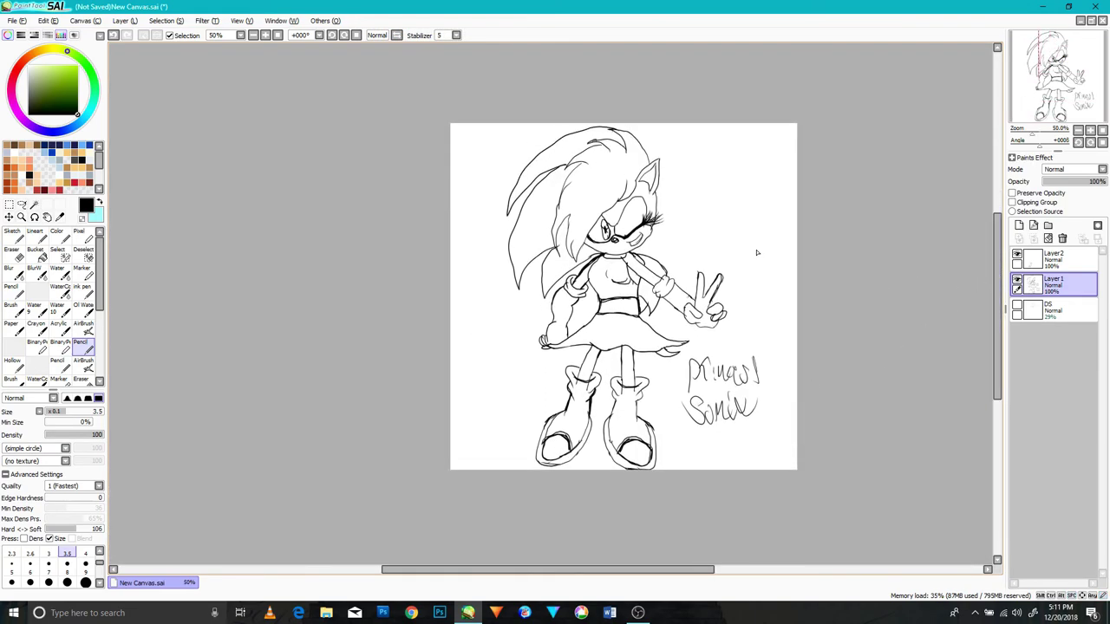
{"action": "scroll", "coordinate": [757, 253], "scroll_direction": "up", "scroll_amount": 1}
{"action": "left_click_drag", "start_coordinate": [997, 255], "coordinate": [997, 262]}
- Create a new blank canvas as a separate document
{"action": "left_click", "coordinate": [16, 21]}
{"action": "left_click", "coordinate": [33, 37]}
{"action": "left_click", "coordinate": [492, 290]}
- Handwrite "Thank you very much for watching!" across three lines on the new canvas
{"action": "left_click_drag", "start_coordinate": [448, 252], "coordinate": [436, 205]}
{"action": "left_click_drag", "start_coordinate": [549, 231], "coordinate": [572, 252]}
{"action": "left_click_drag", "start_coordinate": [607, 208], "coordinate": [583, 265]}
{"action": "left_click_drag", "start_coordinate": [646, 208], "coordinate": [637, 220]}
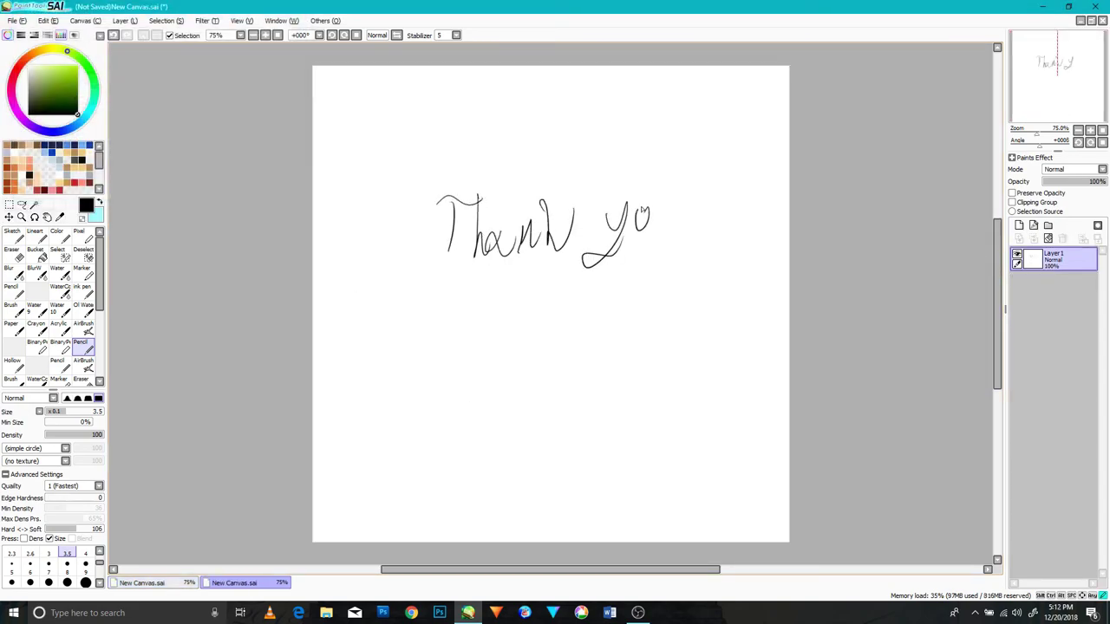
{"action": "left_click_drag", "start_coordinate": [488, 284], "coordinate": [539, 305]}
{"action": "mouse_move", "coordinate": [554, 308]}
{"action": "left_mouse_down"}
{"action": "mouse_move", "coordinate": [564, 274]}
{"action": "mouse_move", "coordinate": [644, 270]}
{"action": "left_mouse_up"}
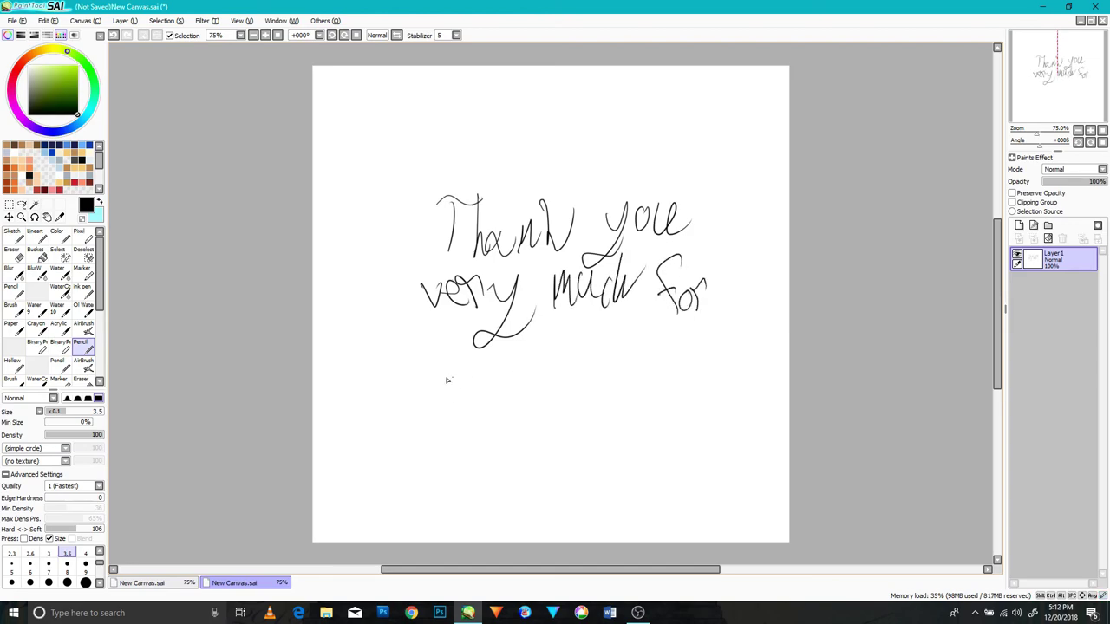
{"action": "mouse_move", "coordinate": [497, 345]}
{"action": "left_mouse_down"}
{"action": "mouse_move", "coordinate": [541, 364]}
{"action": "mouse_move", "coordinate": [572, 354]}
{"action": "left_mouse_up"}
{"action": "left_click_drag", "start_coordinate": [592, 321], "coordinate": [586, 365]}
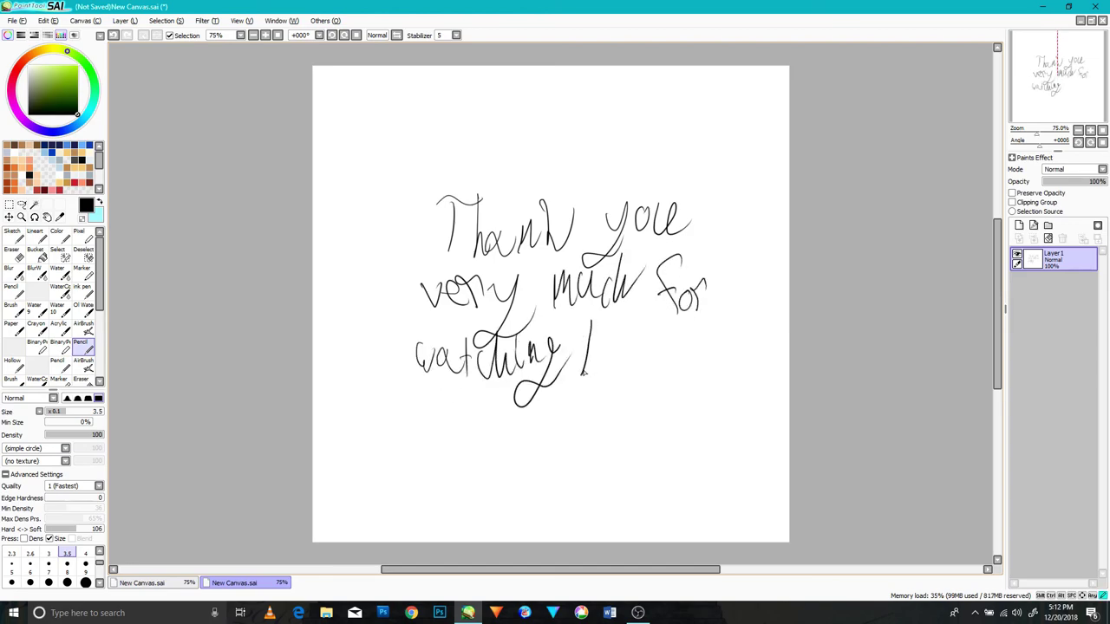
- Add further freehand strokes below the thank-you message
{"action": "mouse_move", "coordinate": [557, 463]}
{"action": "left_mouse_down"}
{"action": "mouse_move", "coordinate": [595, 395]}
{"action": "mouse_move", "coordinate": [613, 401]}
{"action": "left_mouse_up"}
{"action": "left_click_drag", "start_coordinate": [544, 472], "coordinate": [693, 374]}
{"action": "left_click_drag", "start_coordinate": [687, 427], "coordinate": [668, 492]}
{"action": "mouse_move", "coordinate": [682, 472]}
{"action": "left_mouse_down"}
{"action": "mouse_move", "coordinate": [716, 448]}
{"action": "mouse_move", "coordinate": [756, 485]}
{"action": "left_mouse_up"}
{"action": "left_click", "coordinate": [638, 613]}
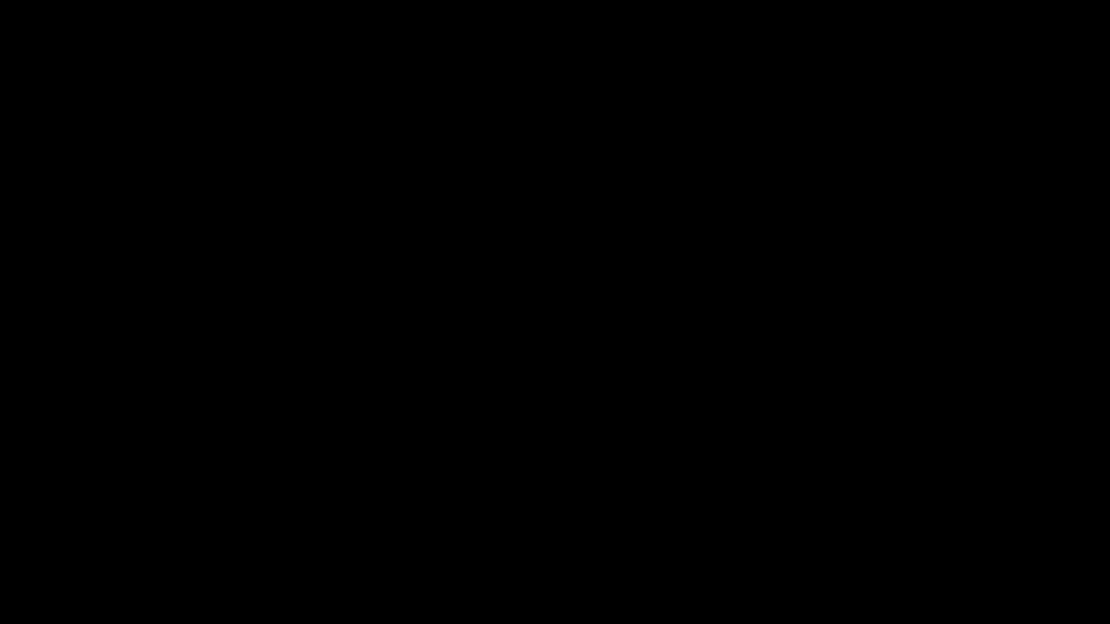